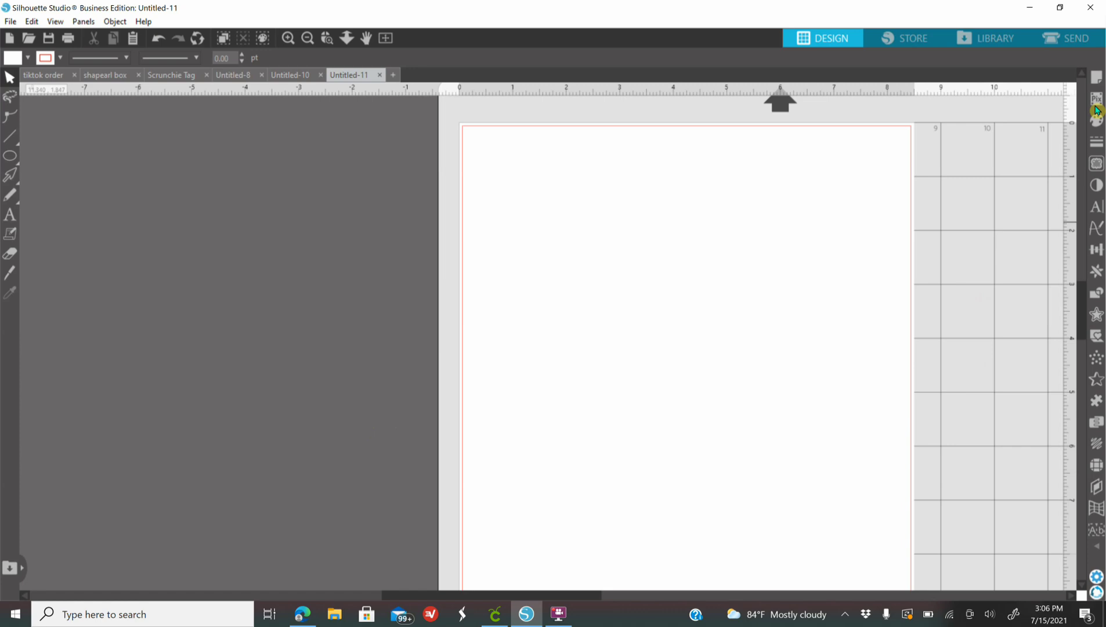
# Try a page transparency of 100% in the page setup and return it to 0%
pyautogui.click(1094, 84)
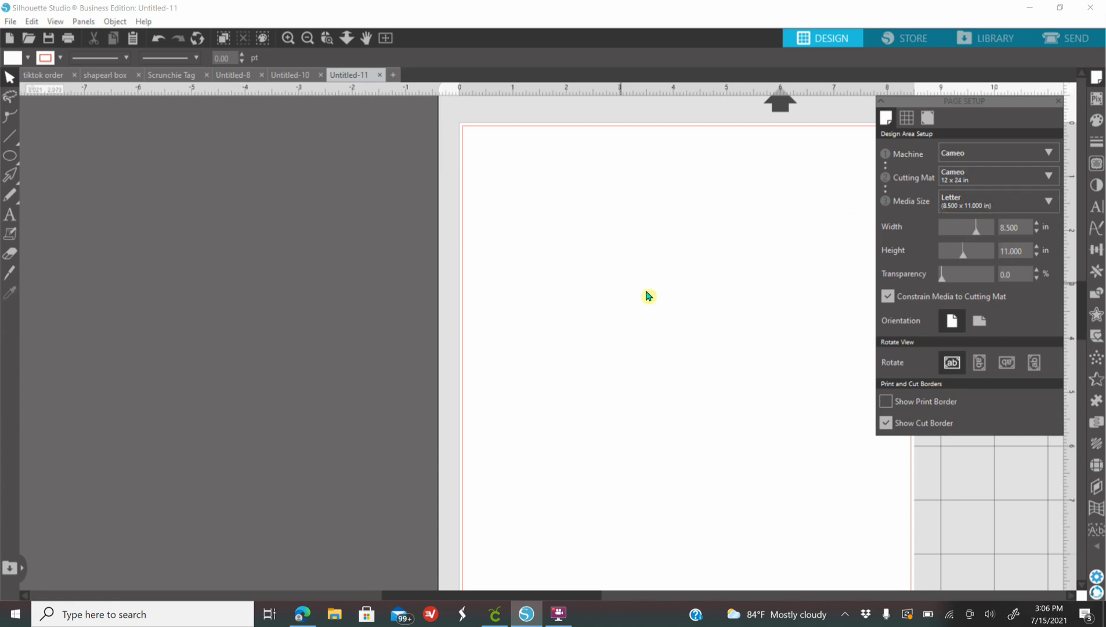
pyautogui.moveTo(943, 286); pyautogui.dragTo(1004, 291)
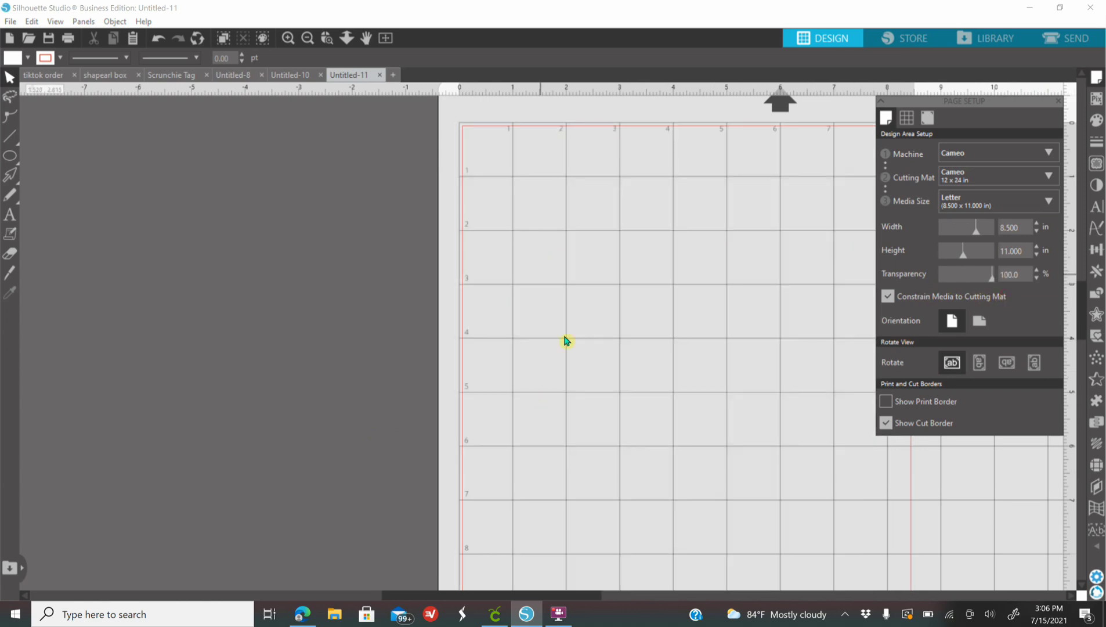
pyautogui.moveTo(992, 280); pyautogui.dragTo(898, 279)
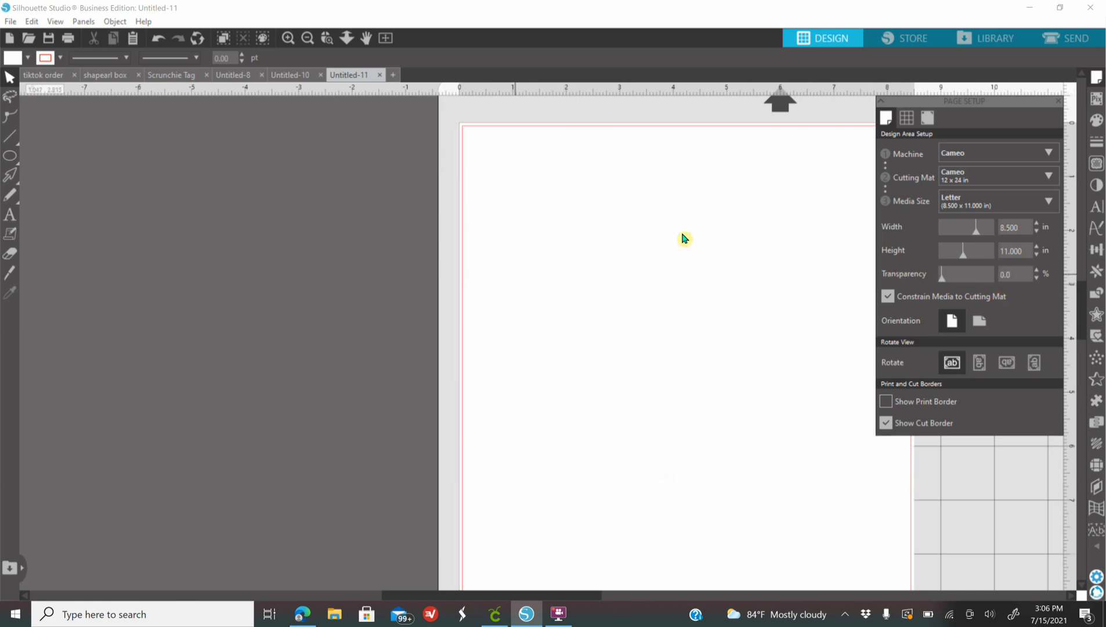
pyautogui.click(1059, 101)
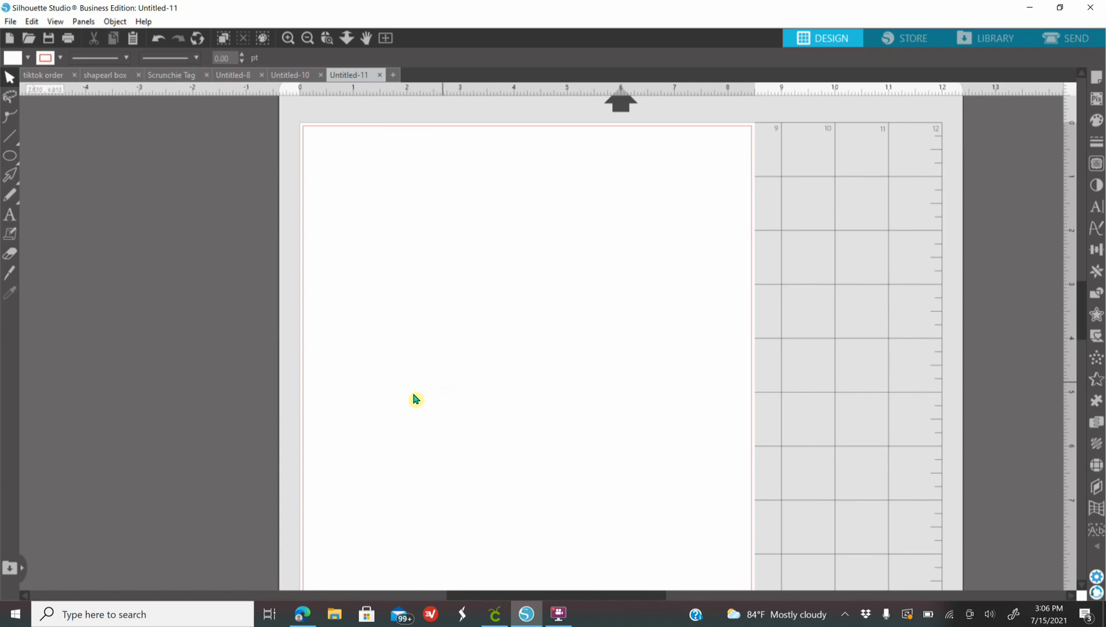
# Switch to the browser to view the farm clipart product page, and return to Silhouette Studio
pyautogui.click(303, 614)
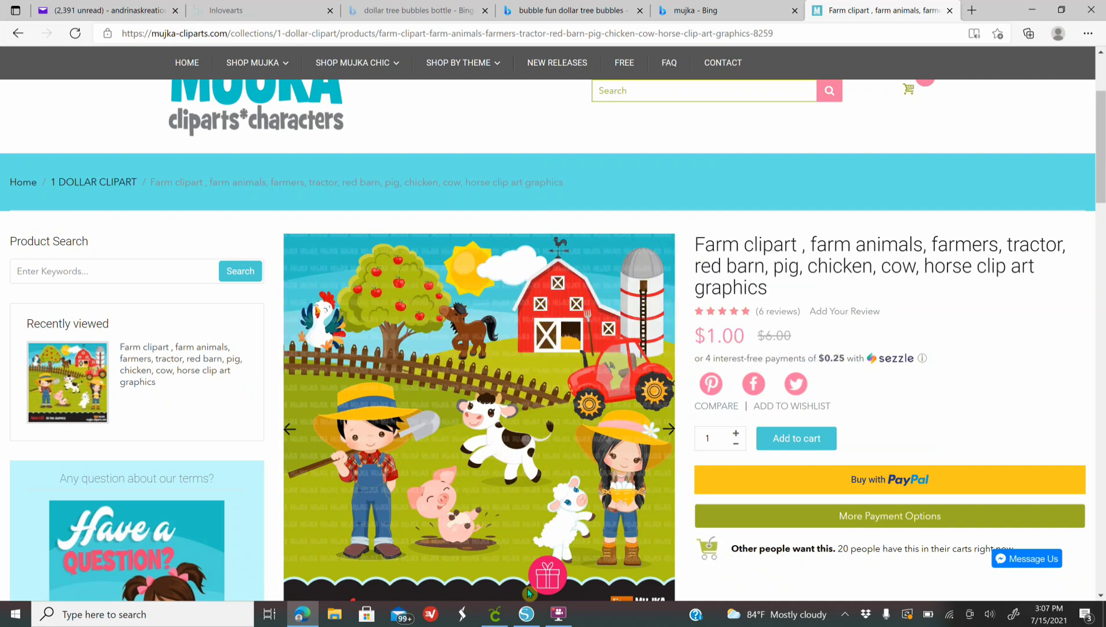
pyautogui.click(526, 614)
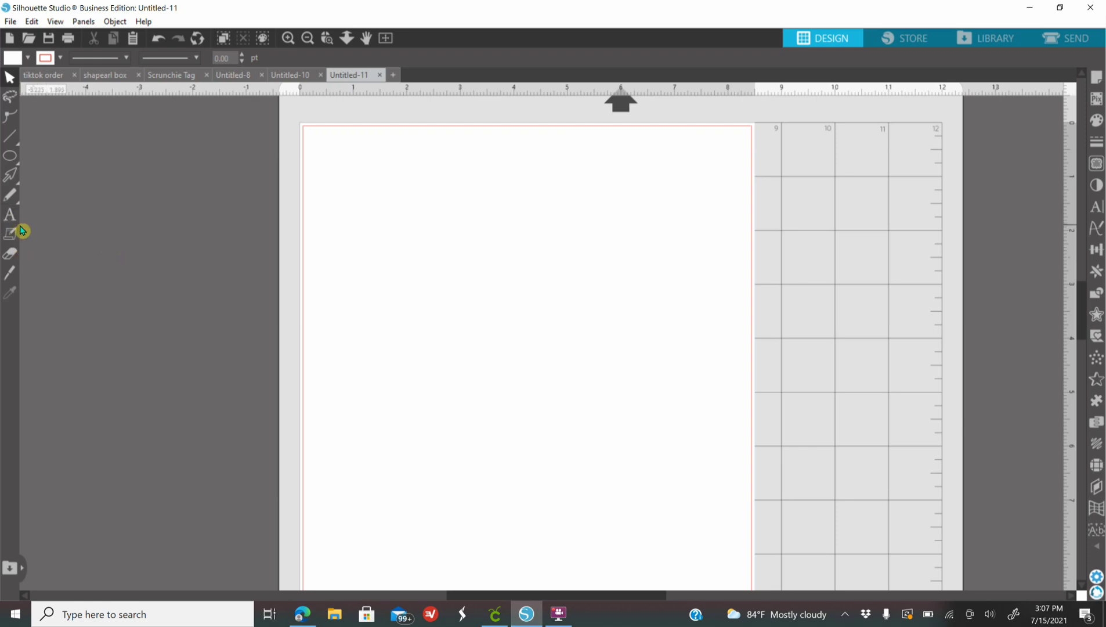
# Draw a rectangle about 4.9 in wide and 2.9 in high on the upper half of the page
pyautogui.moveTo(7, 162)
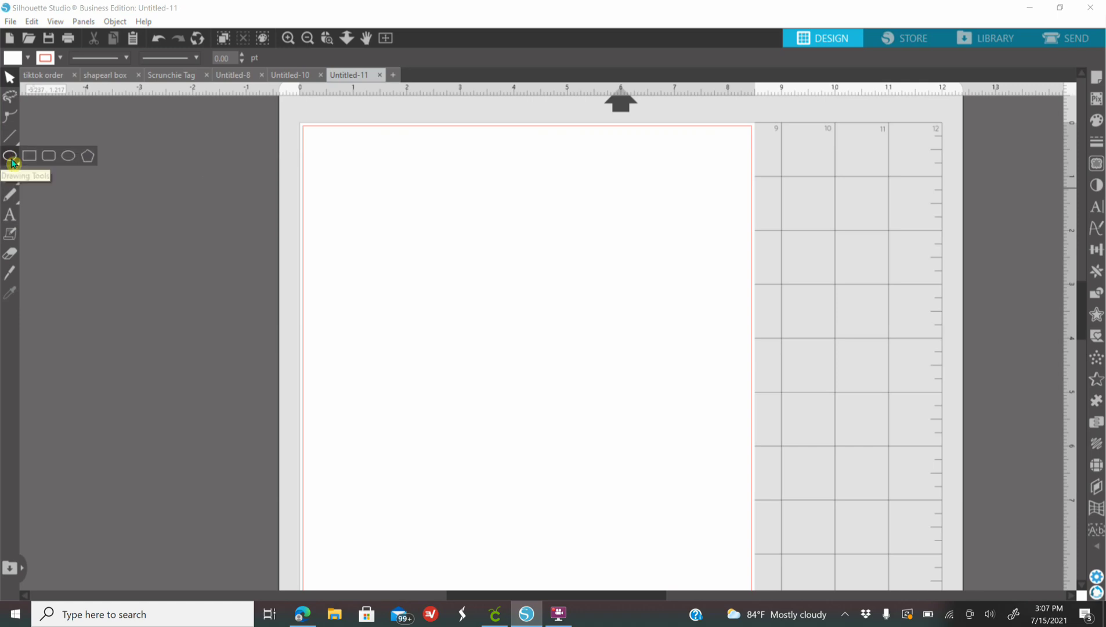
pyautogui.click(29, 156)
pyautogui.moveTo(320, 238)
pyautogui.mouseDown()
pyautogui.moveTo(440, 341)
pyautogui.moveTo(582, 394)
pyautogui.mouseUp()
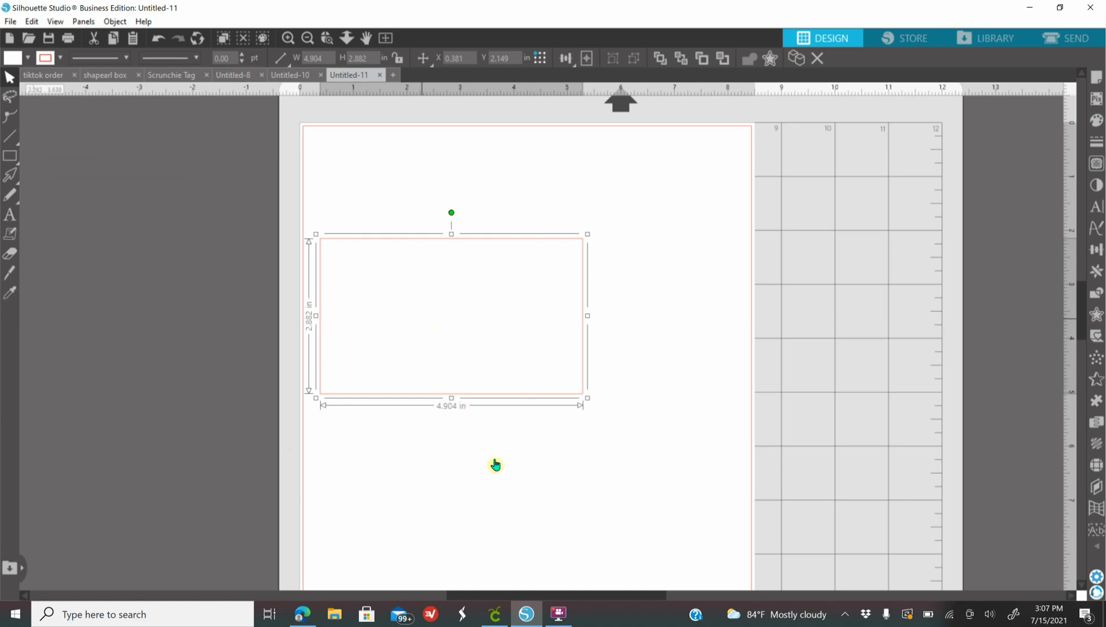
# Check the After Creating a Shape options in the tool preferences, keeping Choose Select
pyautogui.click(1095, 579)
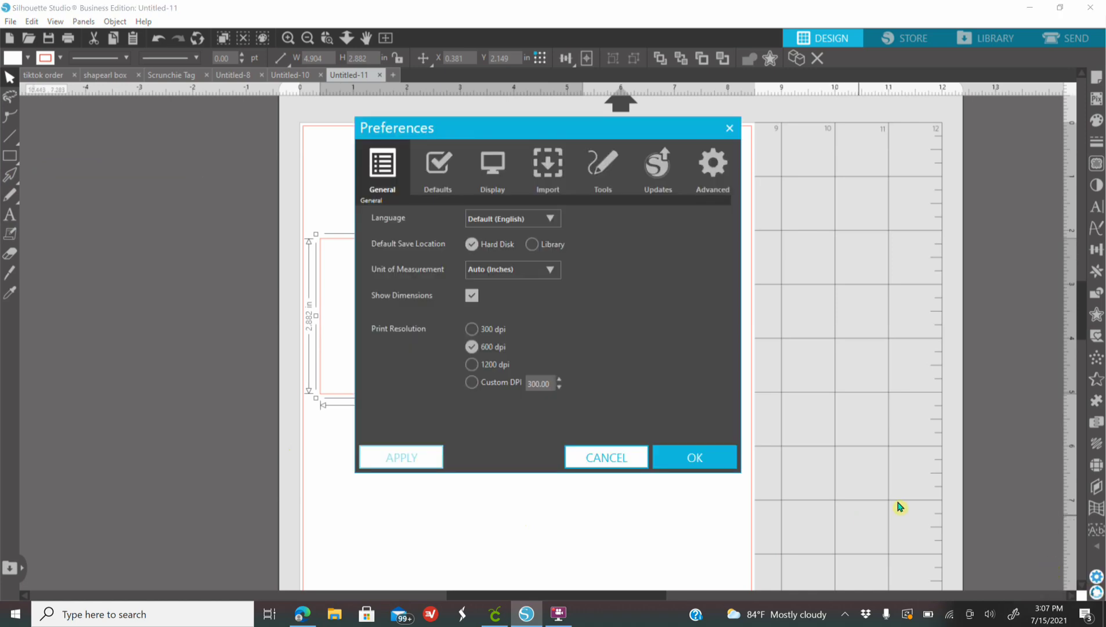
pyautogui.click(603, 170)
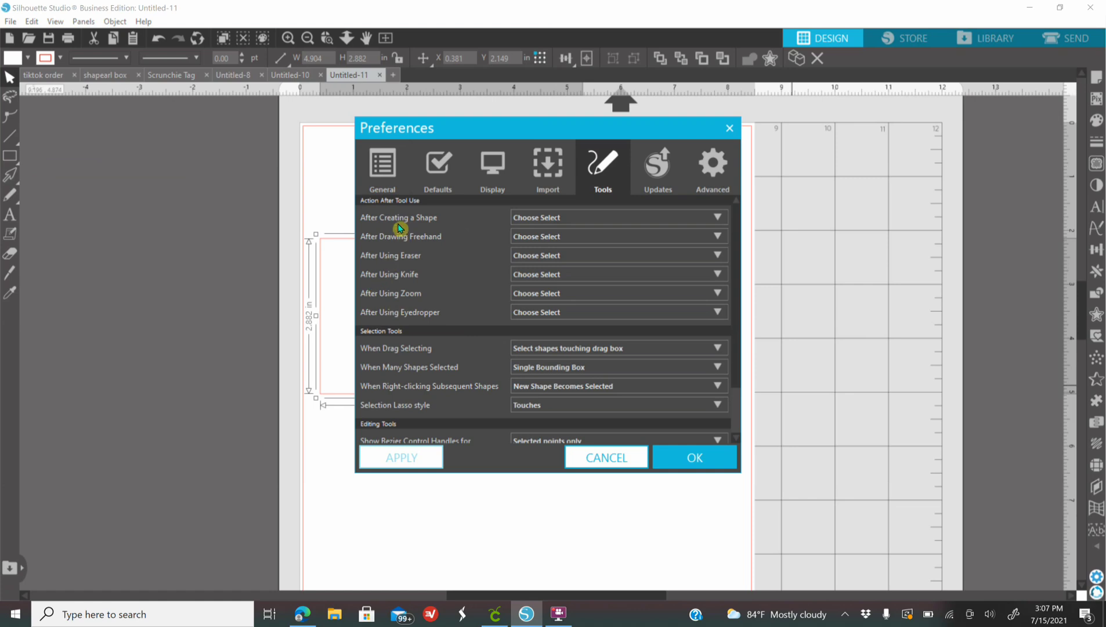
pyautogui.click(539, 221)
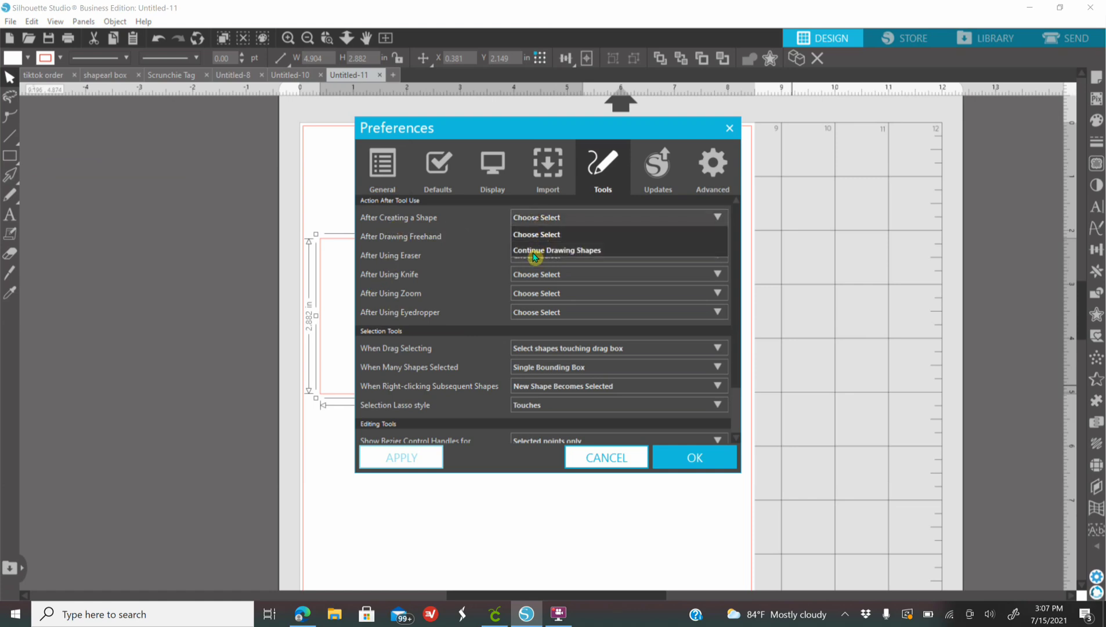
pyautogui.click(414, 206)
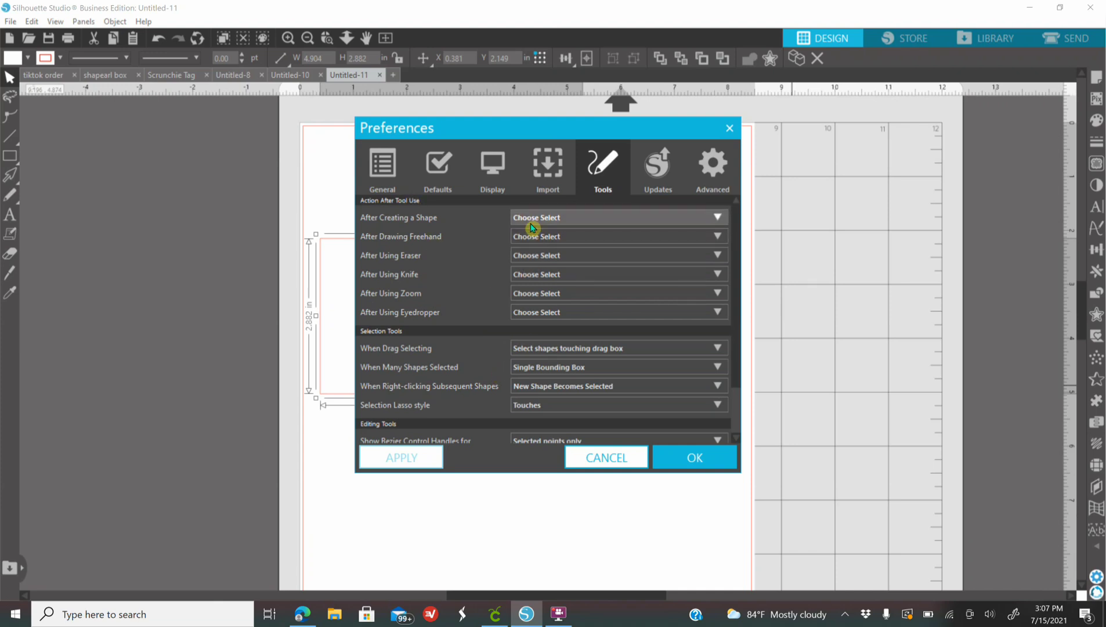
pyautogui.click(707, 468)
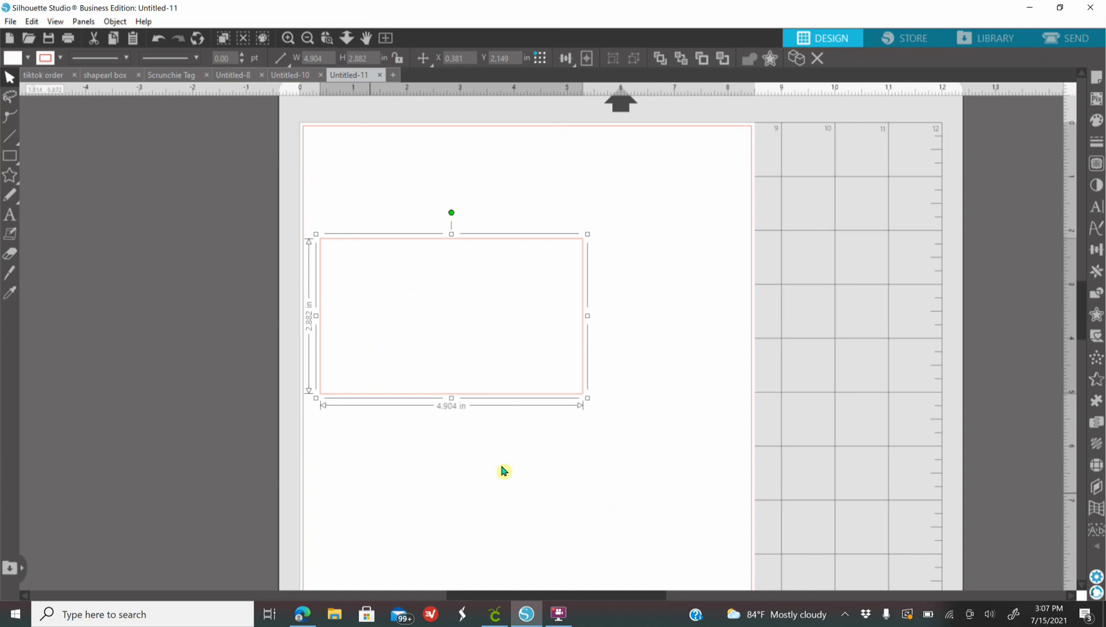
# Resize the rectangle to 5.5 in wide by 1.25 in high and move it up, away from the page's left edge
pyautogui.click(323, 58)
pyautogui.press('Return')
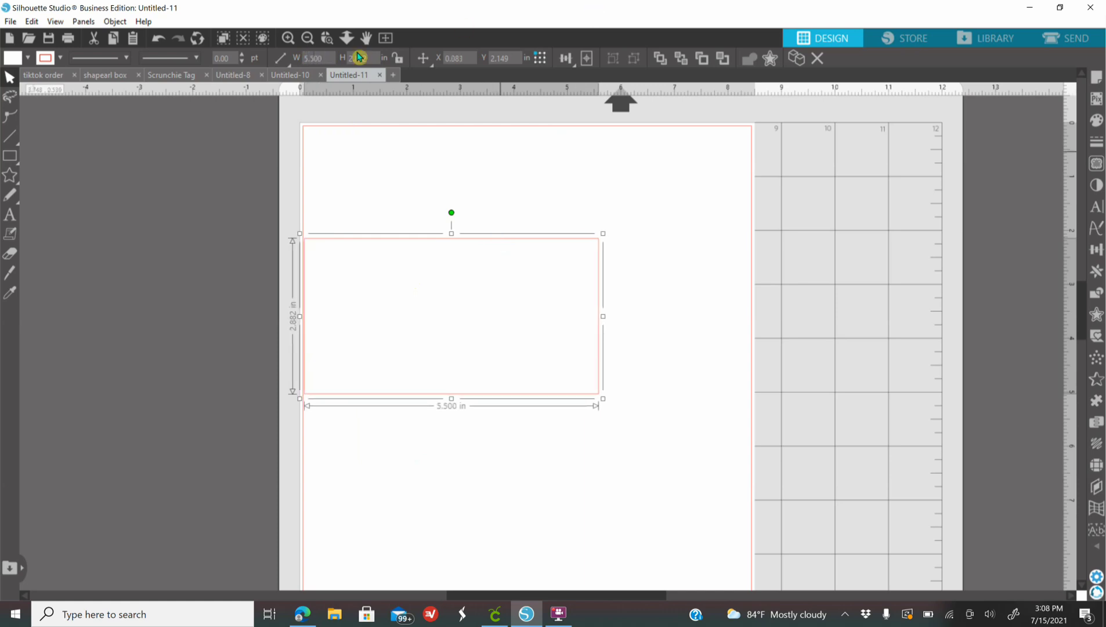
pyautogui.press('Tab')
pyautogui.write('1.250')
pyautogui.press('Return')
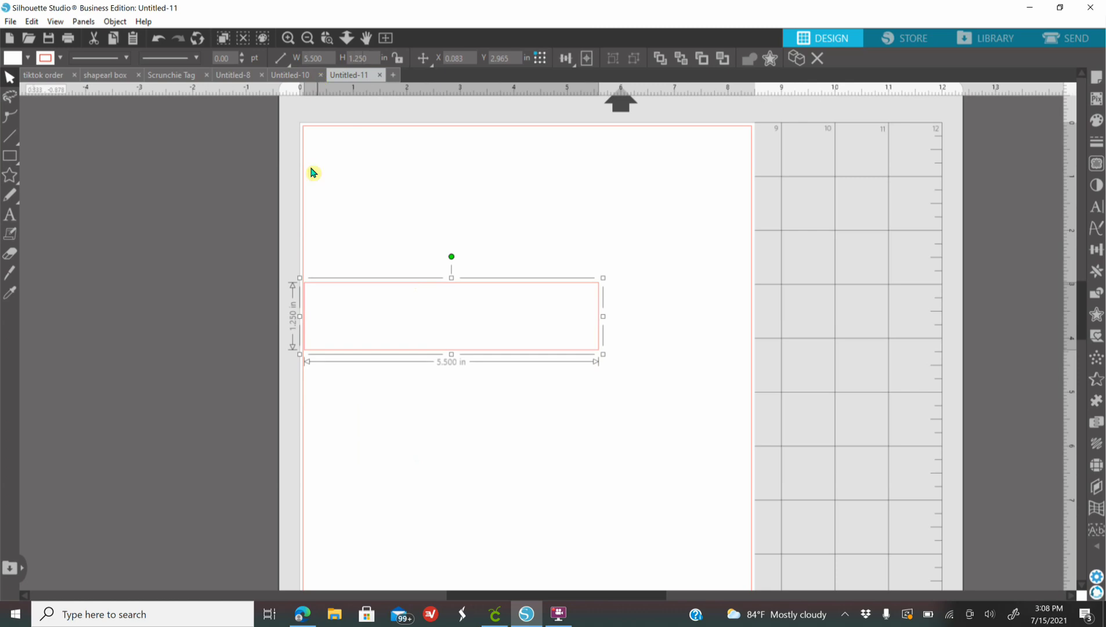
pyautogui.moveTo(503, 352); pyautogui.dragTo(565, 295)
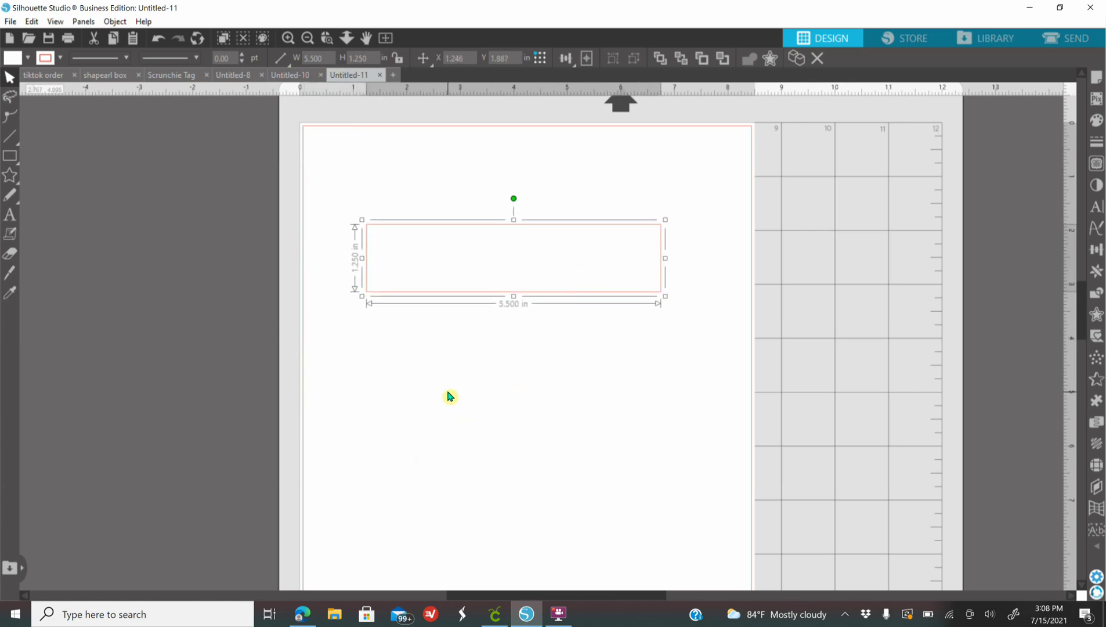
# Draw an ellipse about 1.7 in wide and 1.9 in high below the rectangle
pyautogui.moveTo(12, 165)
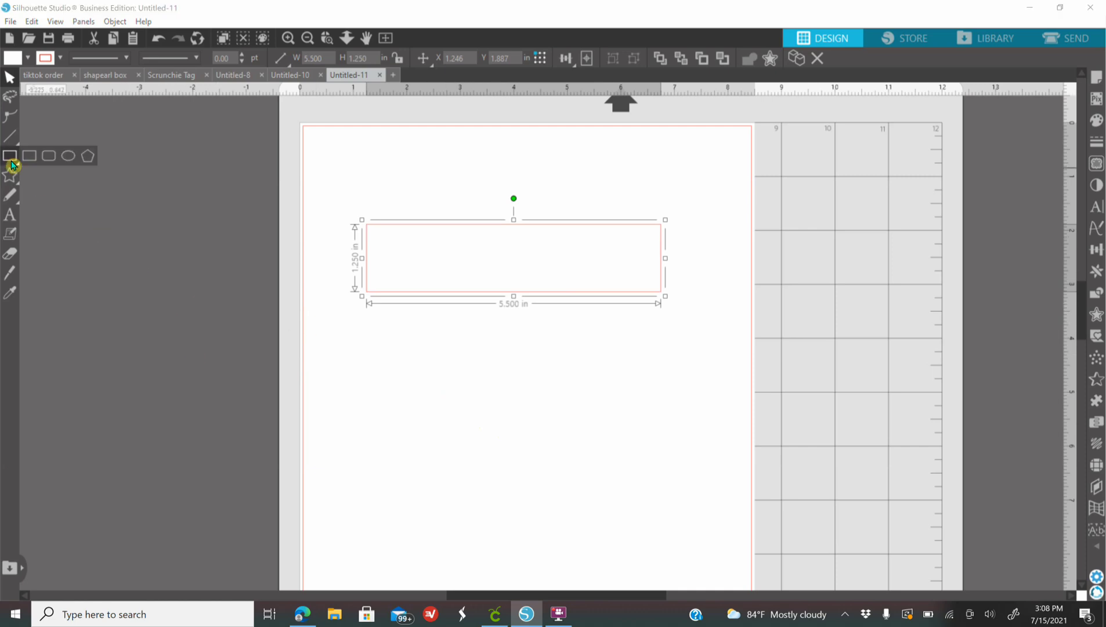
pyautogui.click(66, 156)
pyautogui.moveTo(458, 356); pyautogui.dragTo(551, 460)
# Set the ellipse's width and height to 1.48 in each to make it a circle
pyautogui.click(331, 57)
pyautogui.write('1.')
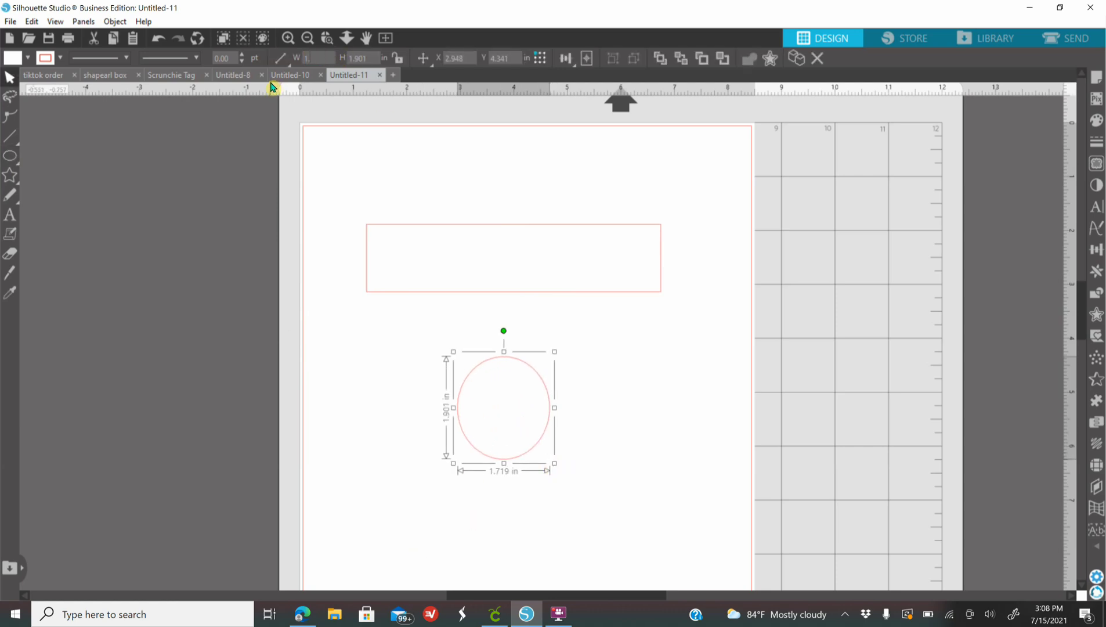
pyautogui.write('48')
pyautogui.press('Return')
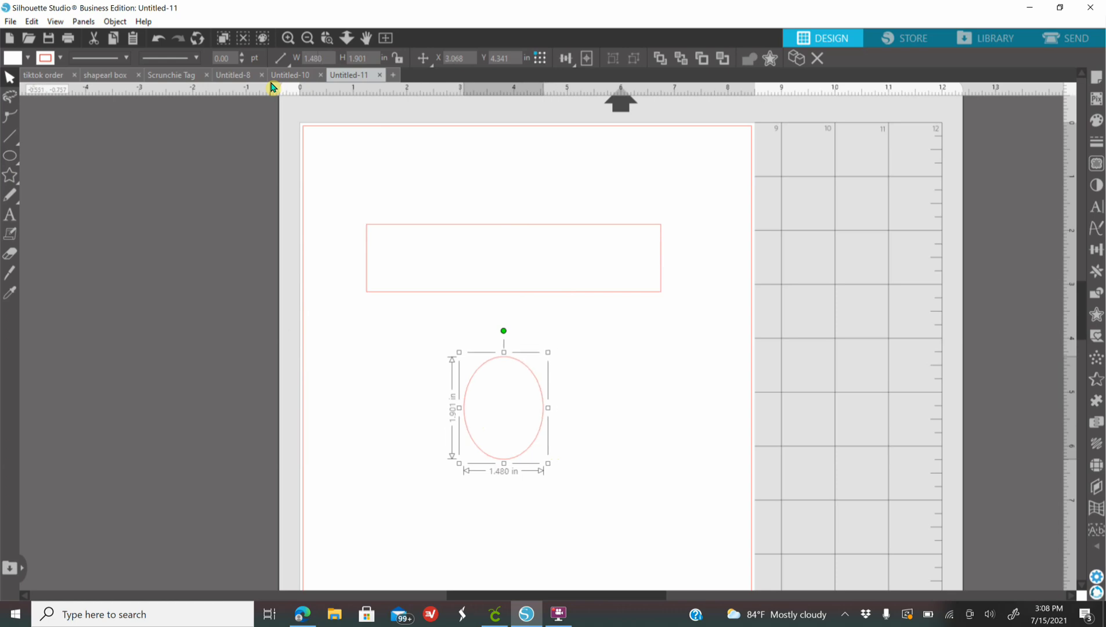
pyautogui.click(366, 58)
pyautogui.write('1.480')
pyautogui.press('Return')
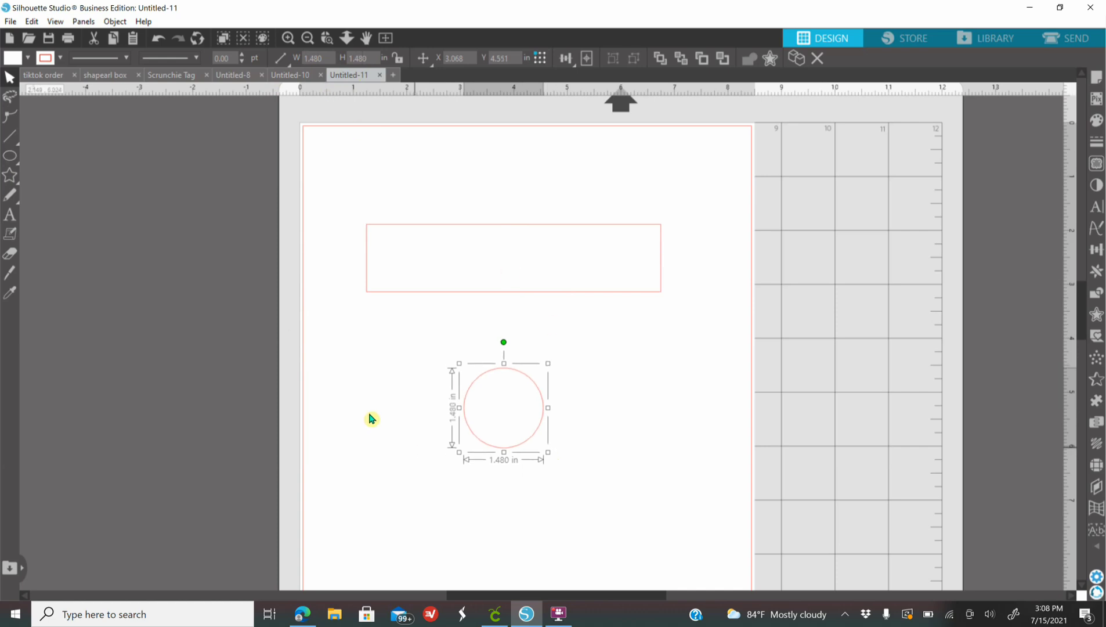
# Look at the farm clipart set in the browser again, and go back to the Silhouette Studio design
pyautogui.click(308, 38)
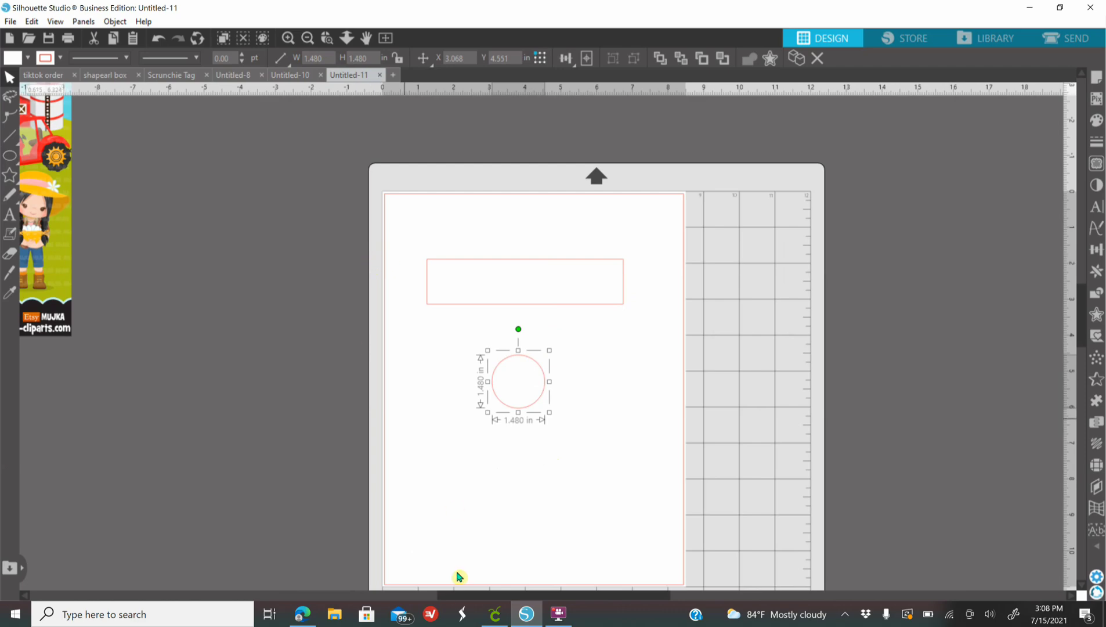
pyautogui.click(310, 614)
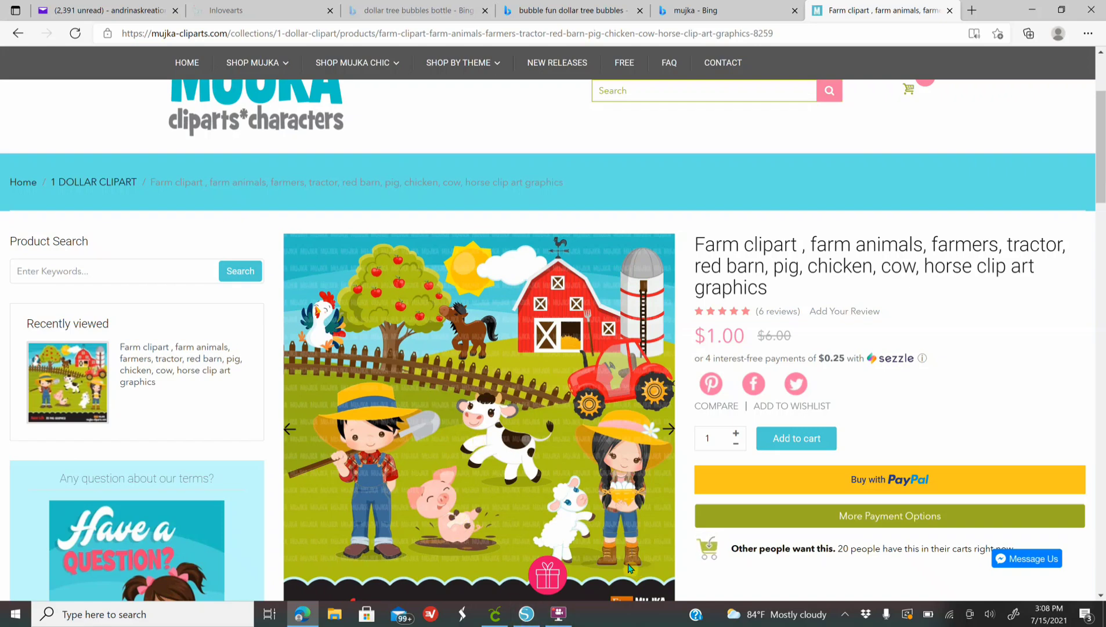
pyautogui.click(527, 614)
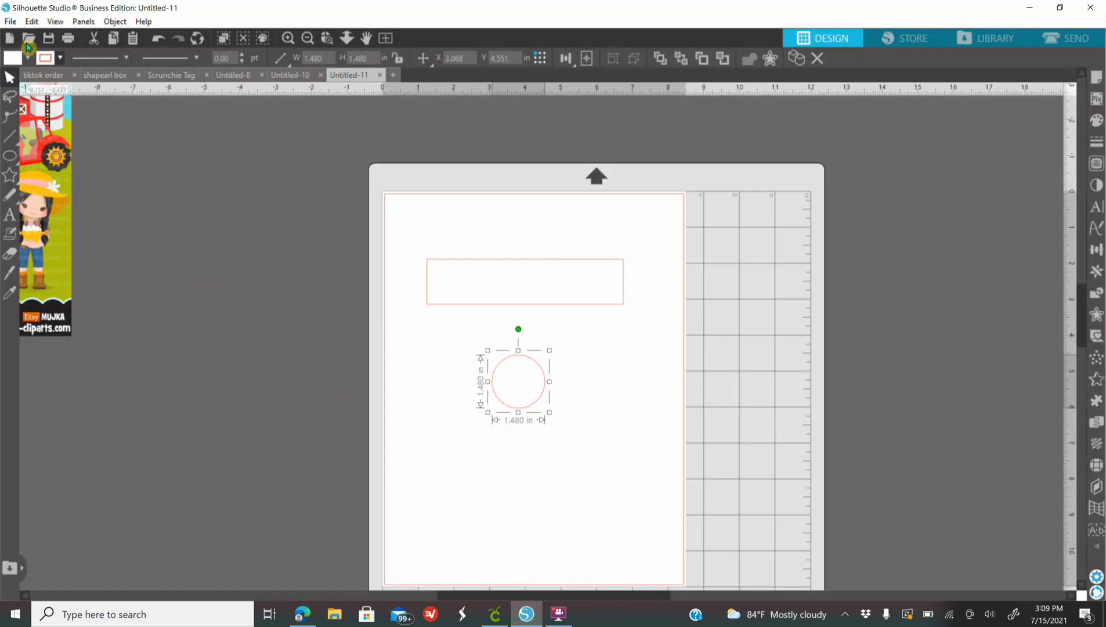
# Start merging a file into the design and open the Mujka folder inside Pictures
pyautogui.click(10, 21)
pyautogui.click(31, 21)
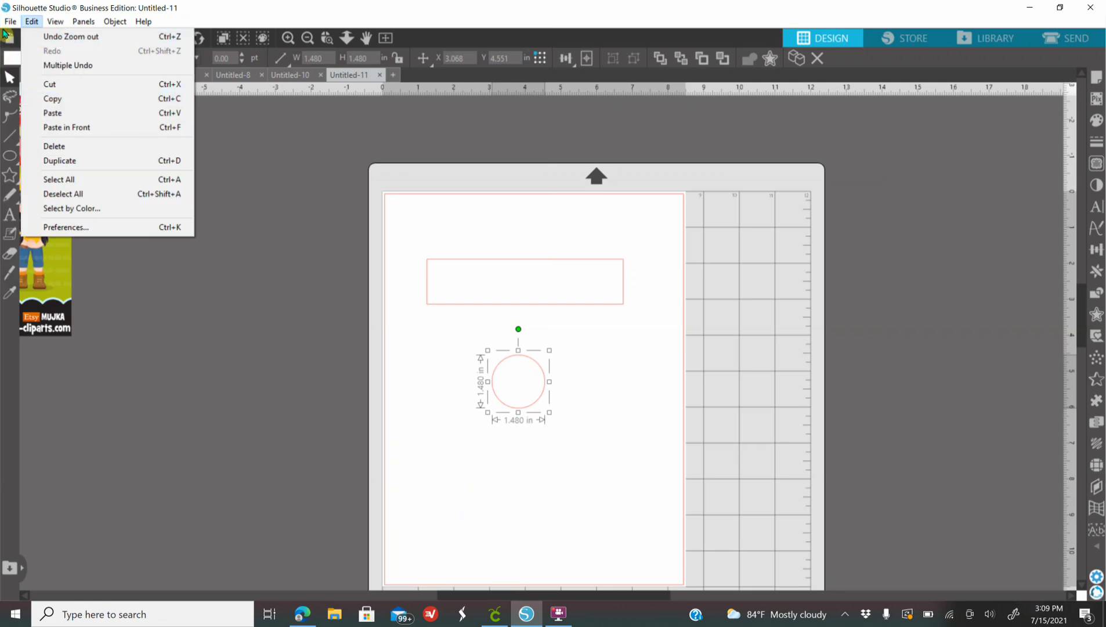
pyautogui.moveTo(10, 22)
pyautogui.click(29, 109)
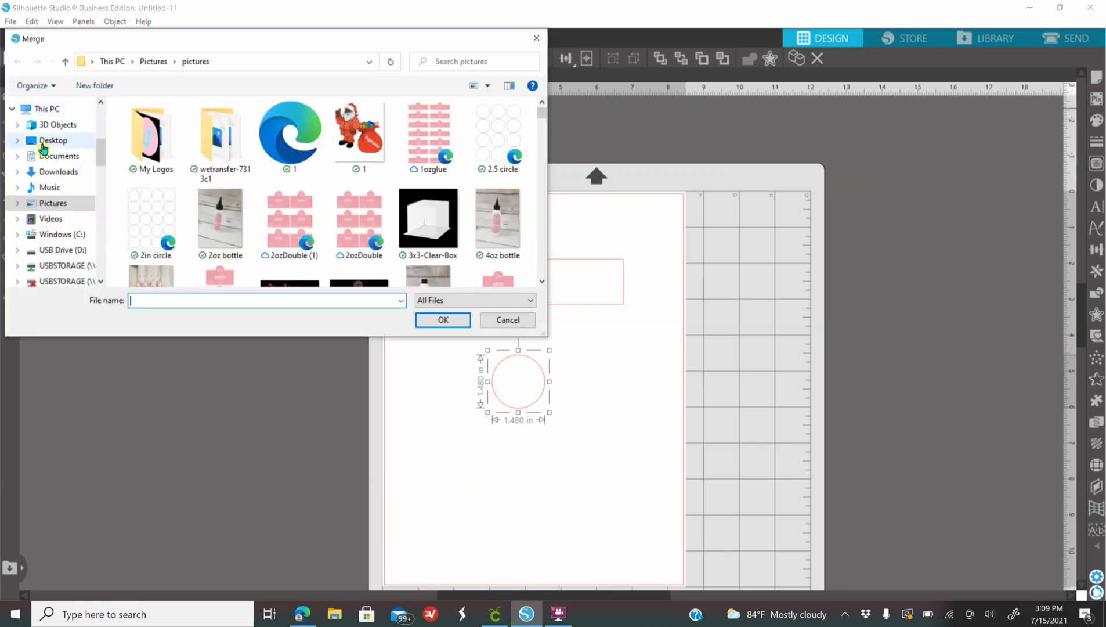
pyautogui.click(81, 213)
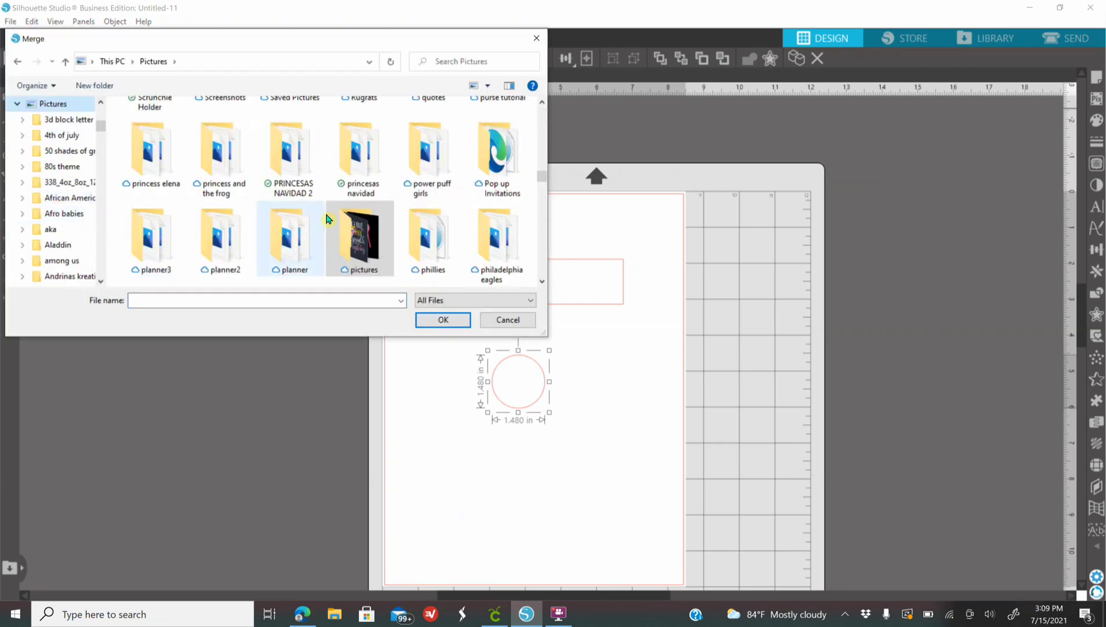
pyautogui.scroll(-2, 331, 224)
pyautogui.scroll(-4, 332, 228)
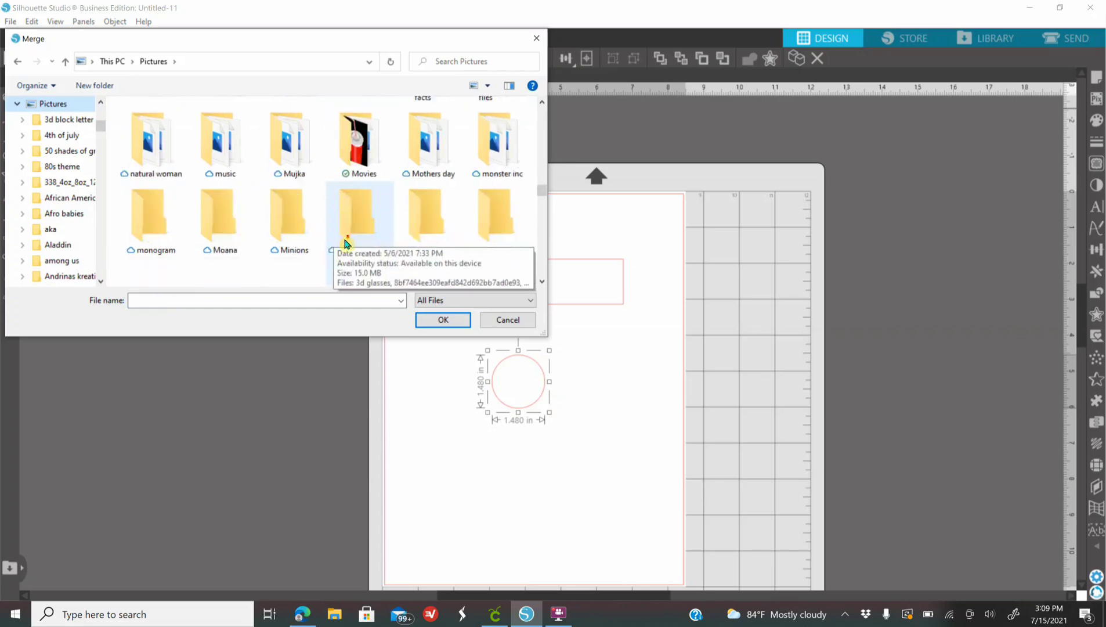
pyautogui.scroll(-1, 294, 281)
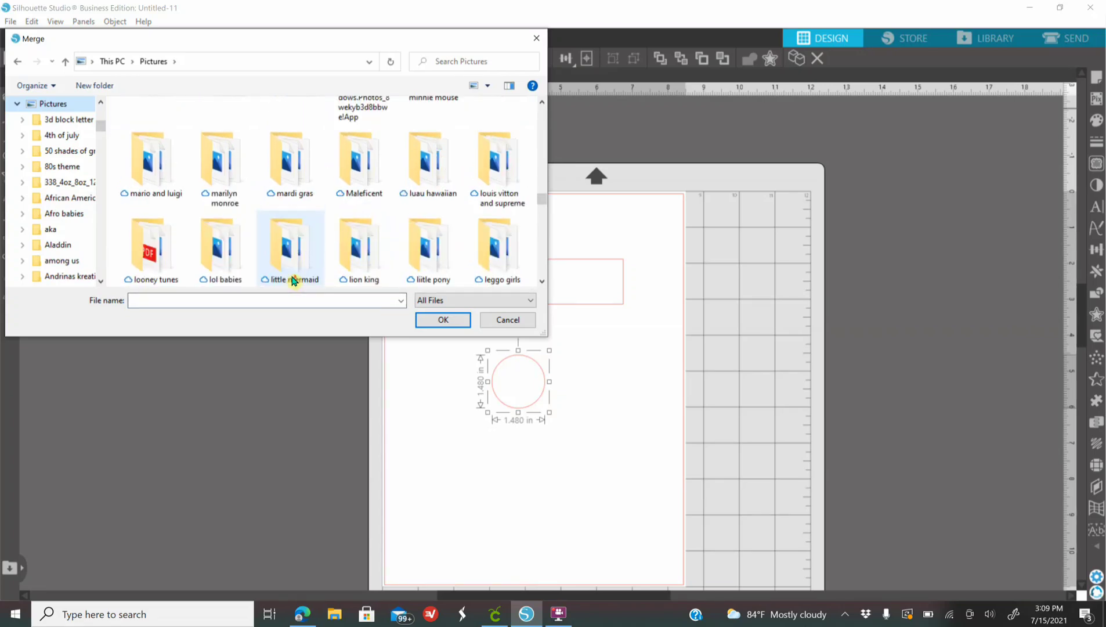
pyautogui.scroll(-2, 299, 278)
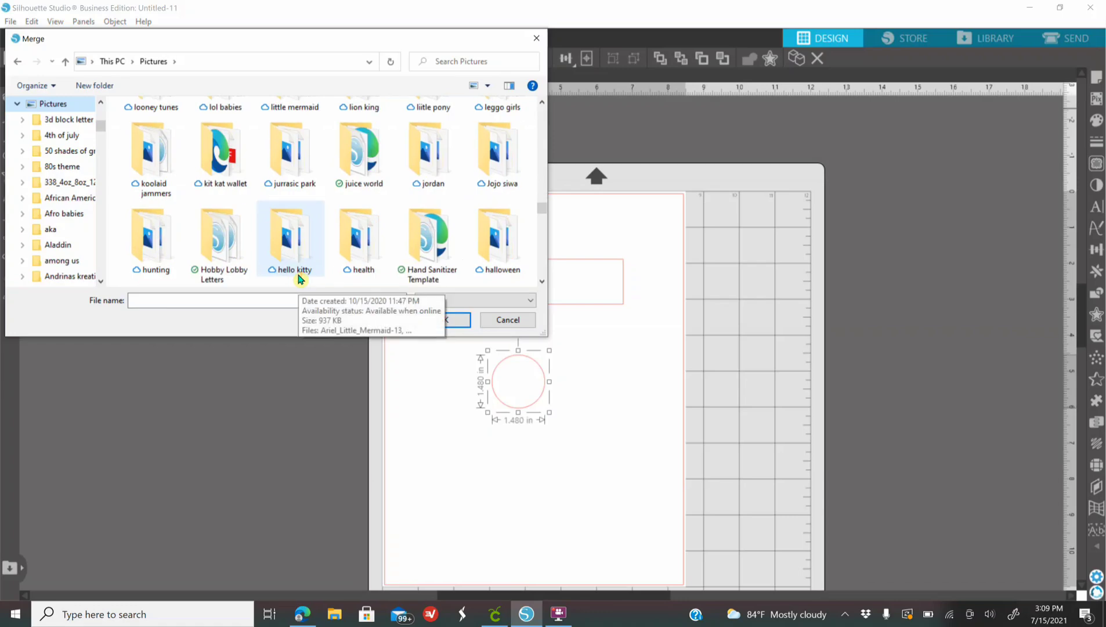
pyautogui.scroll(3, 300, 278)
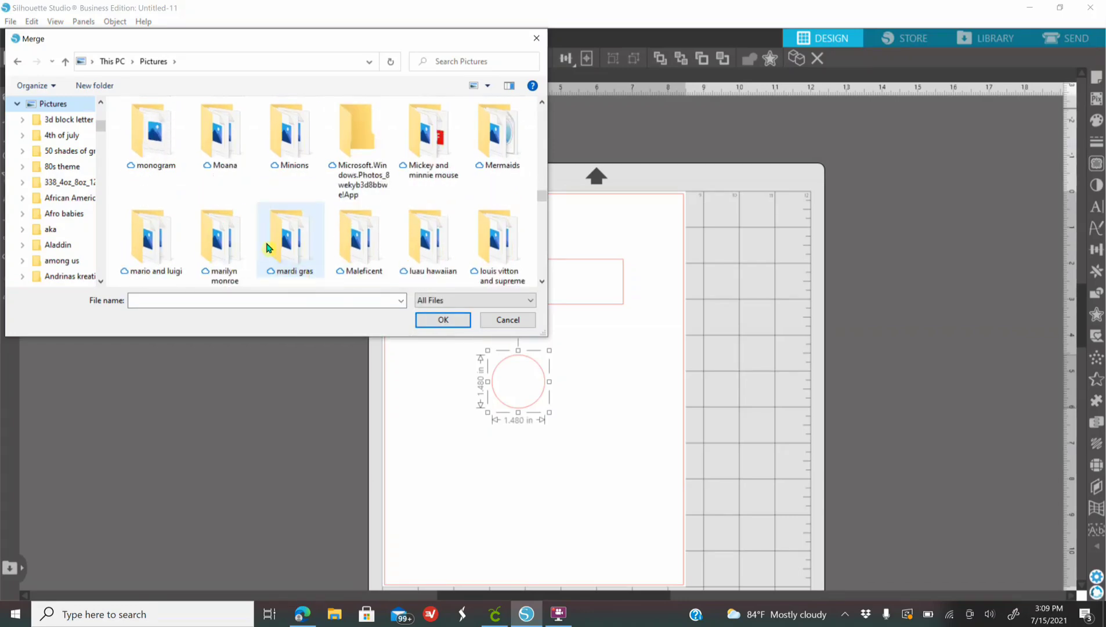
pyautogui.scroll(1, 326, 262)
pyautogui.click(293, 139)
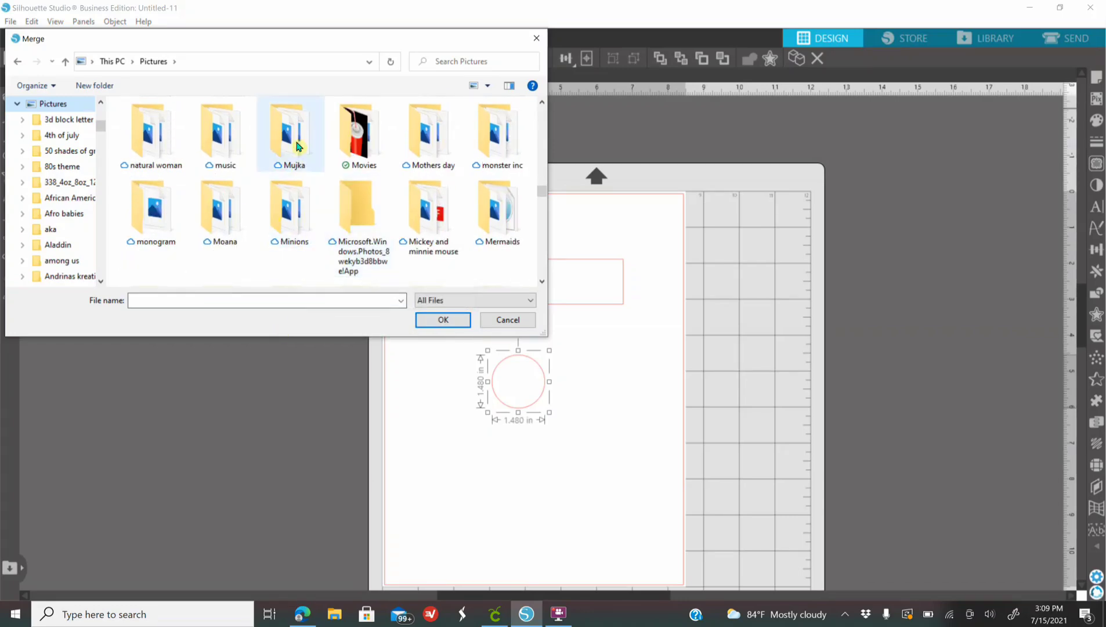
pyautogui.doubleClick(296, 144)
# Merge the fenced farm background image FARM-LIFE-CLIPART-05 into the design
pyautogui.scroll(-2, 383, 229)
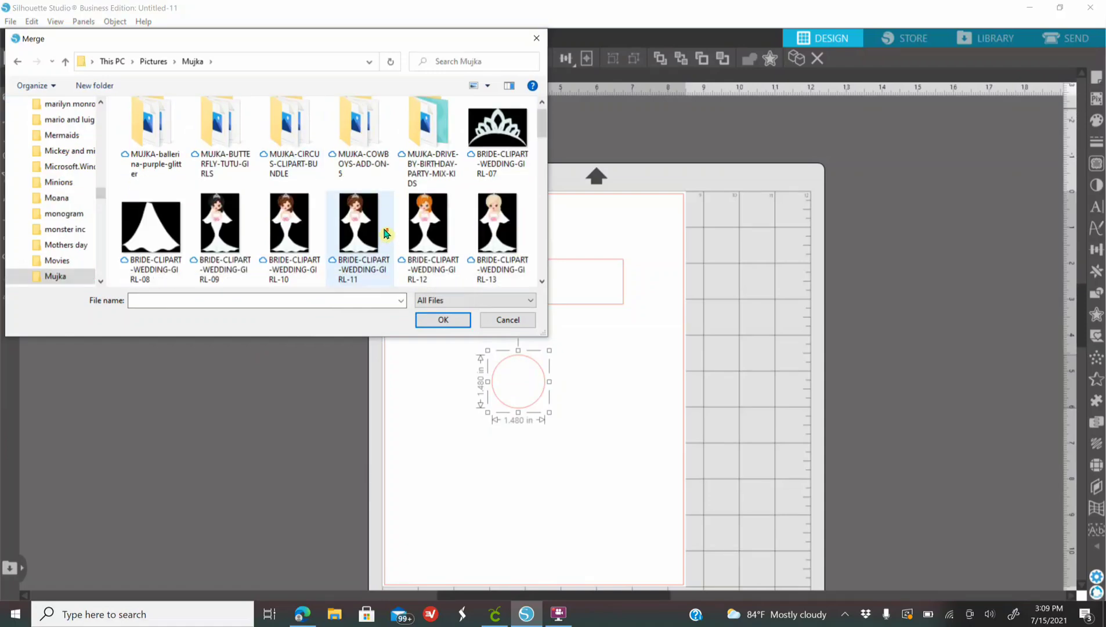
pyautogui.scroll(-1, 384, 233)
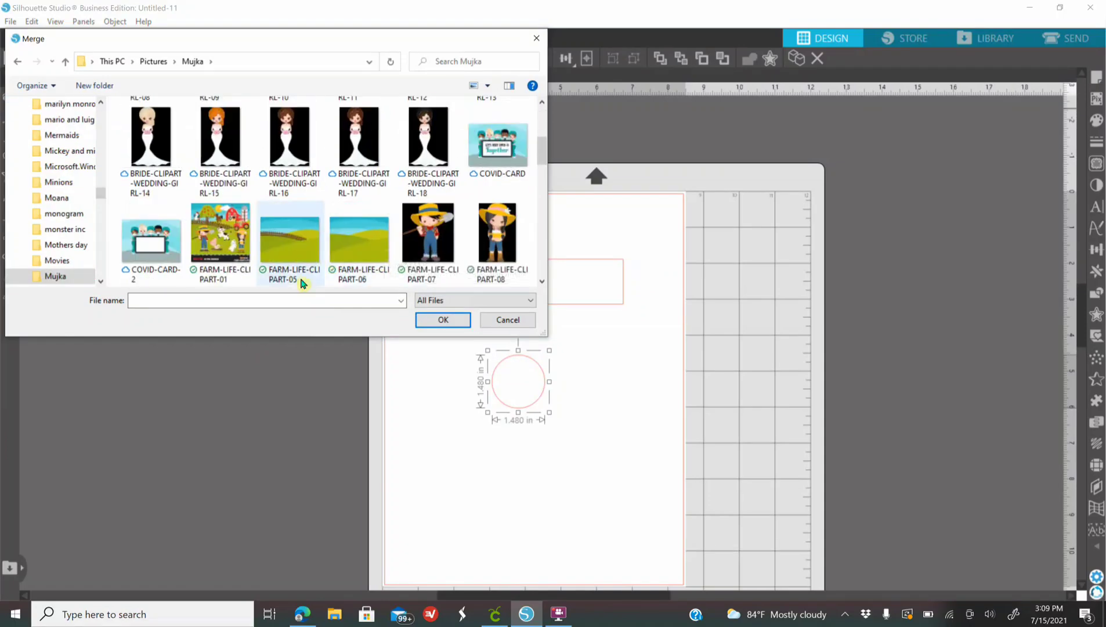
pyautogui.click(283, 234)
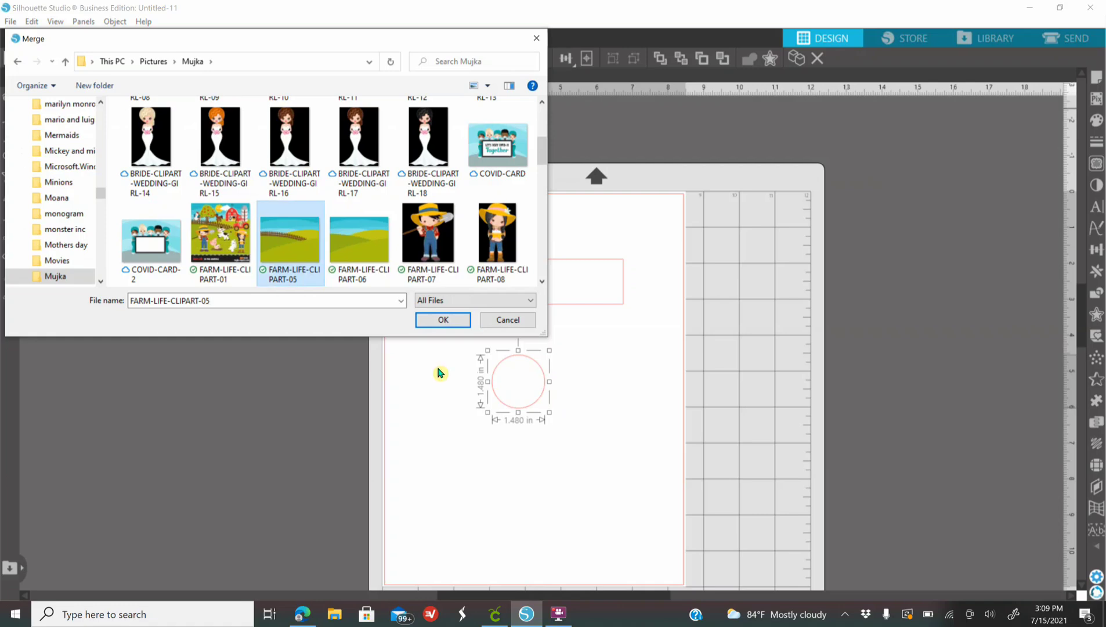
pyautogui.click(439, 321)
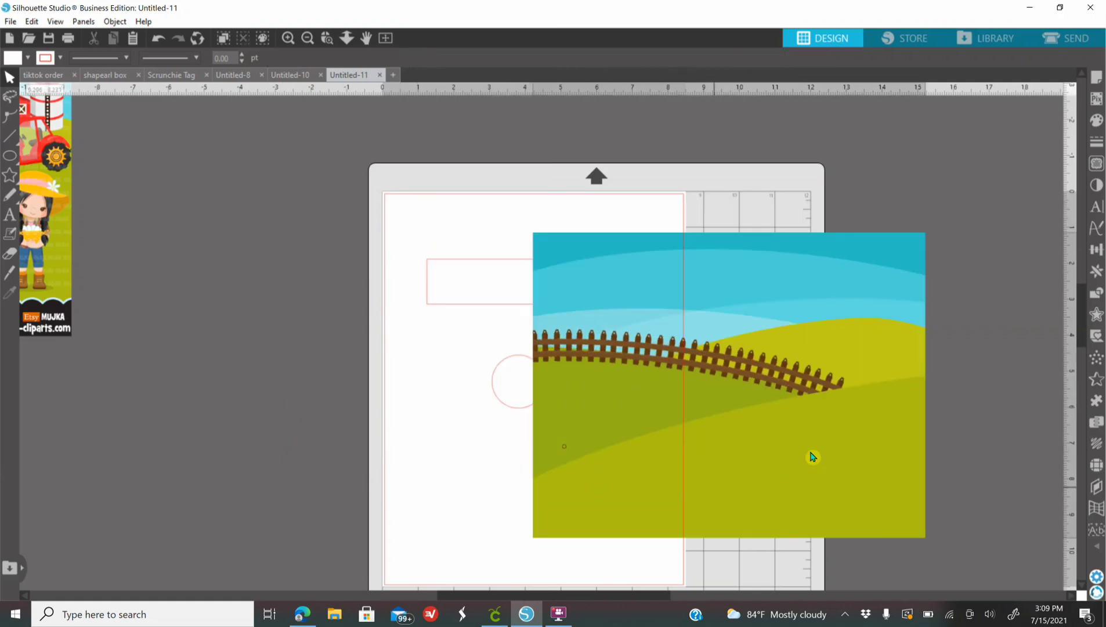
# Move the rectangle and circle outlines off the page and shift the farm background image onto it
pyautogui.click(506, 257)
pyautogui.moveTo(535, 390); pyautogui.dragTo(256, 317)
pyautogui.moveTo(728, 425); pyautogui.dragTo(523, 409)
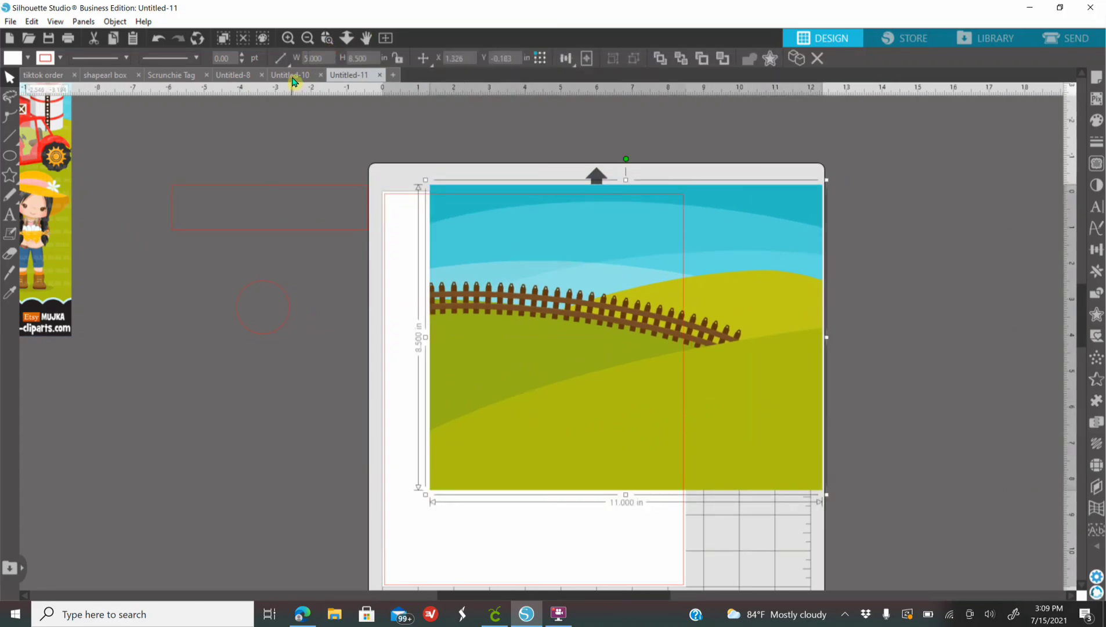
# Resize the farm background image to 5.5 in wide by 1.25 in high and place it in the upper part of the page
pyautogui.press('Return')
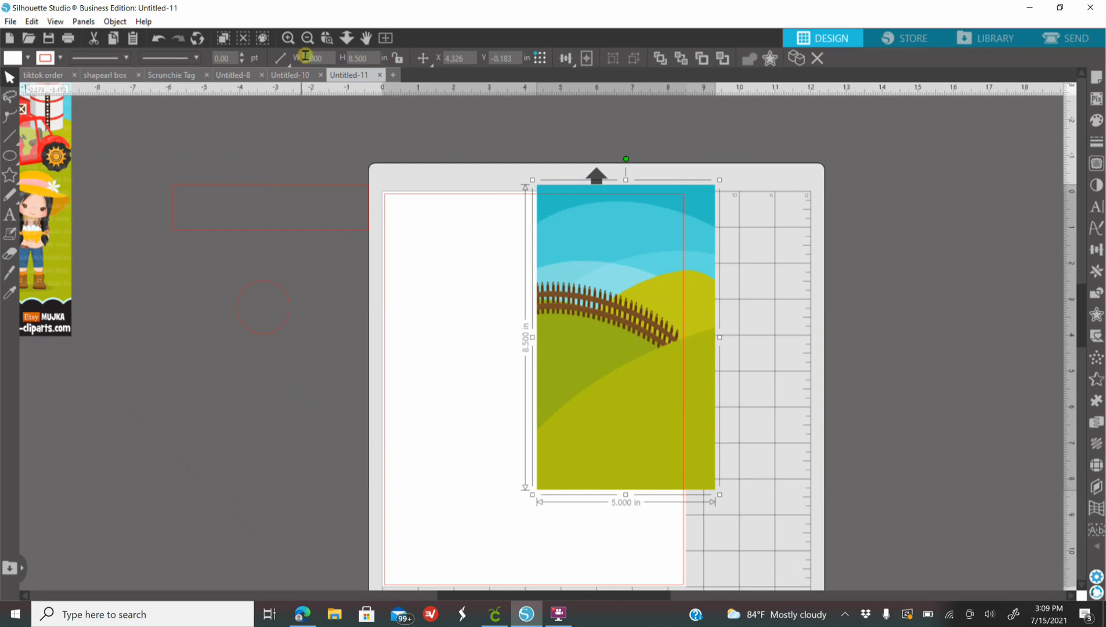
pyautogui.click(312, 64)
pyautogui.write('5.500')
pyautogui.press('Tab')
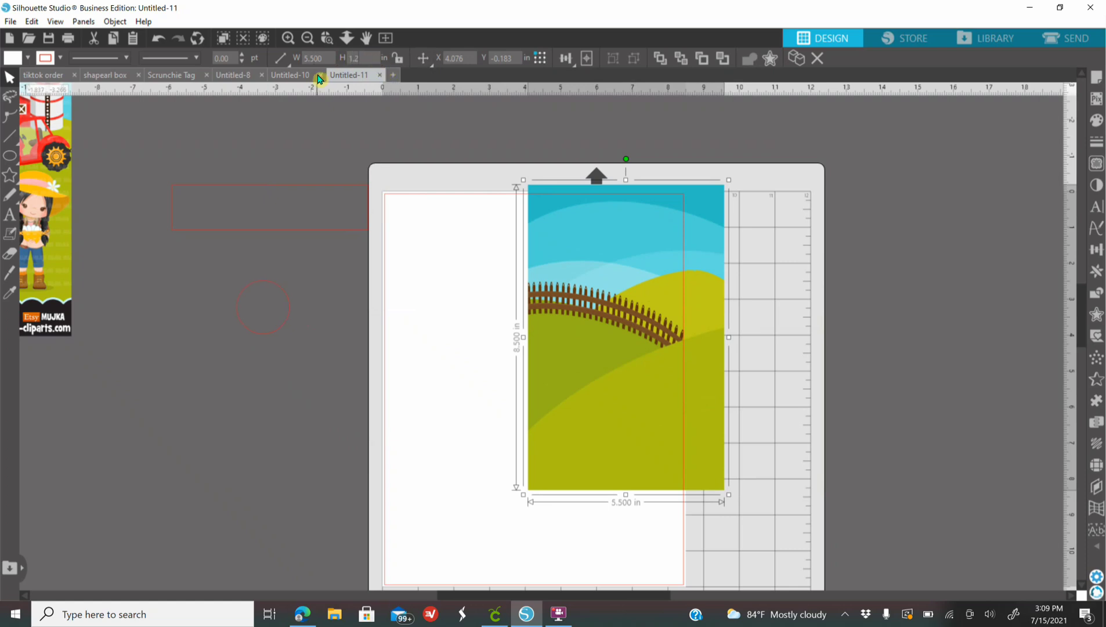
pyautogui.write('1.25')
pyautogui.press('Return')
pyautogui.moveTo(620, 360); pyautogui.dragTo(494, 314)
pyautogui.click(288, 38)
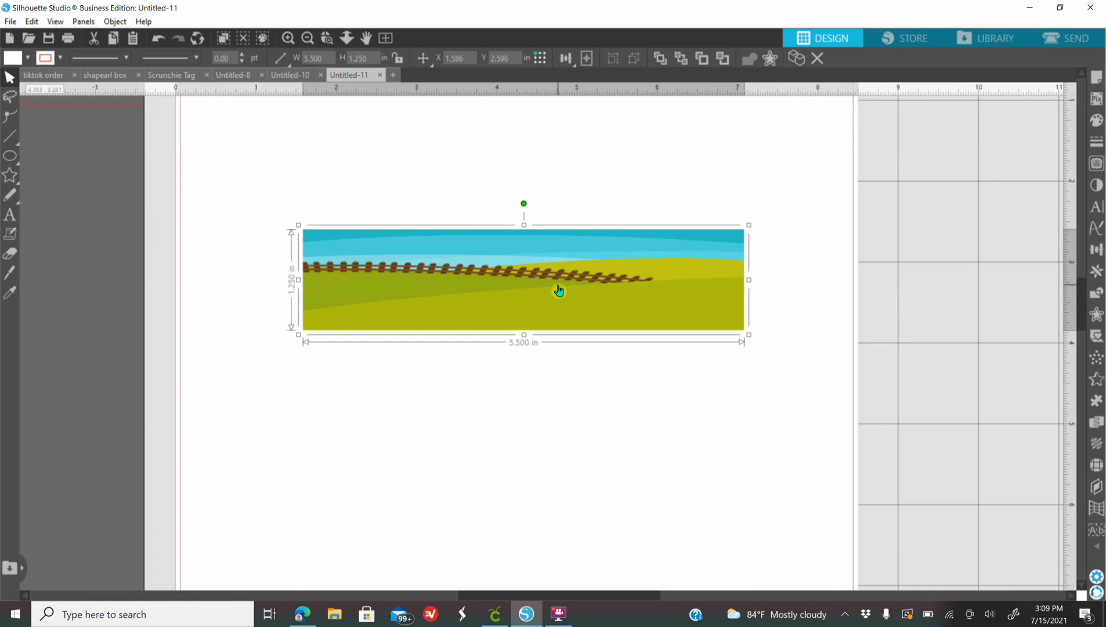
# Scale the fill pattern of the farm background strip to 140%
pyautogui.click(1097, 121)
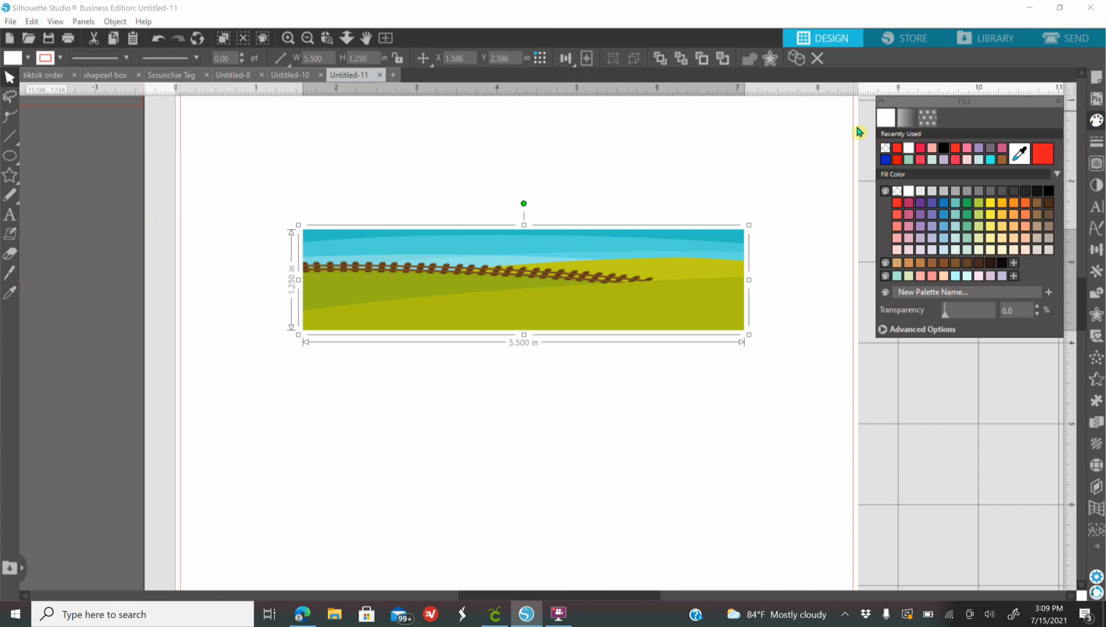
pyautogui.click(929, 120)
pyautogui.click(883, 296)
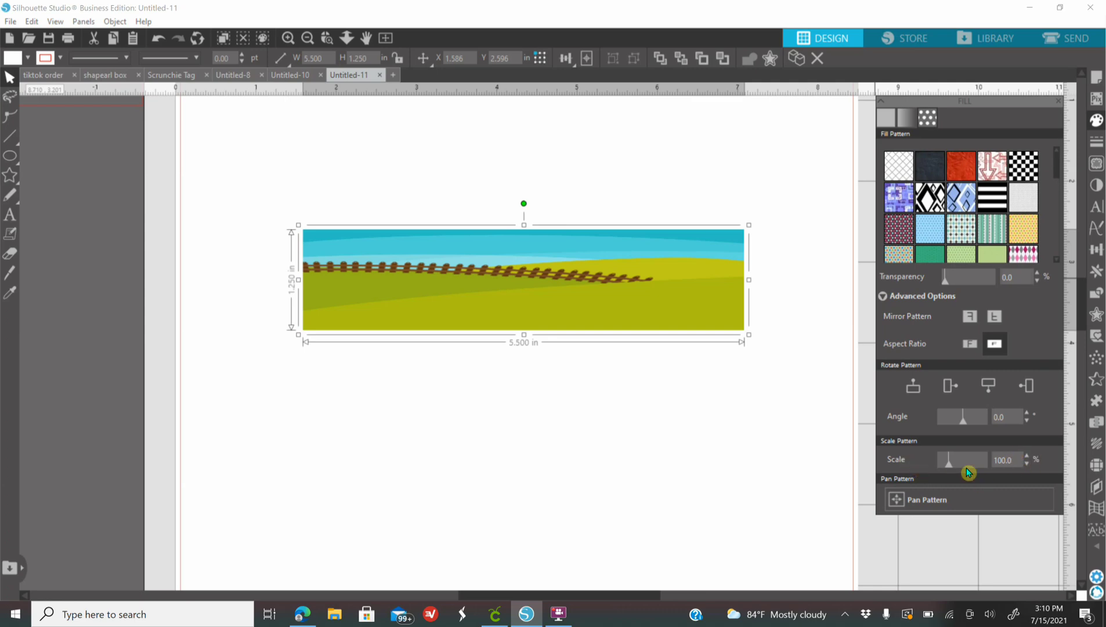
pyautogui.moveTo(954, 460); pyautogui.dragTo(954, 460)
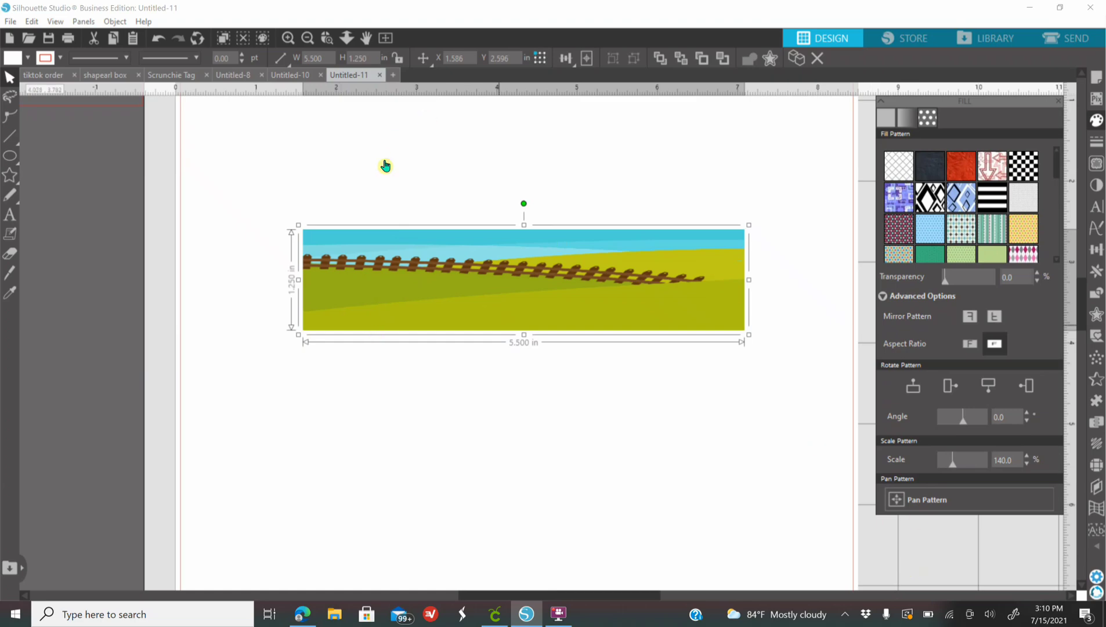
pyautogui.click(302, 40)
pyautogui.click(302, 39)
pyautogui.click(302, 40)
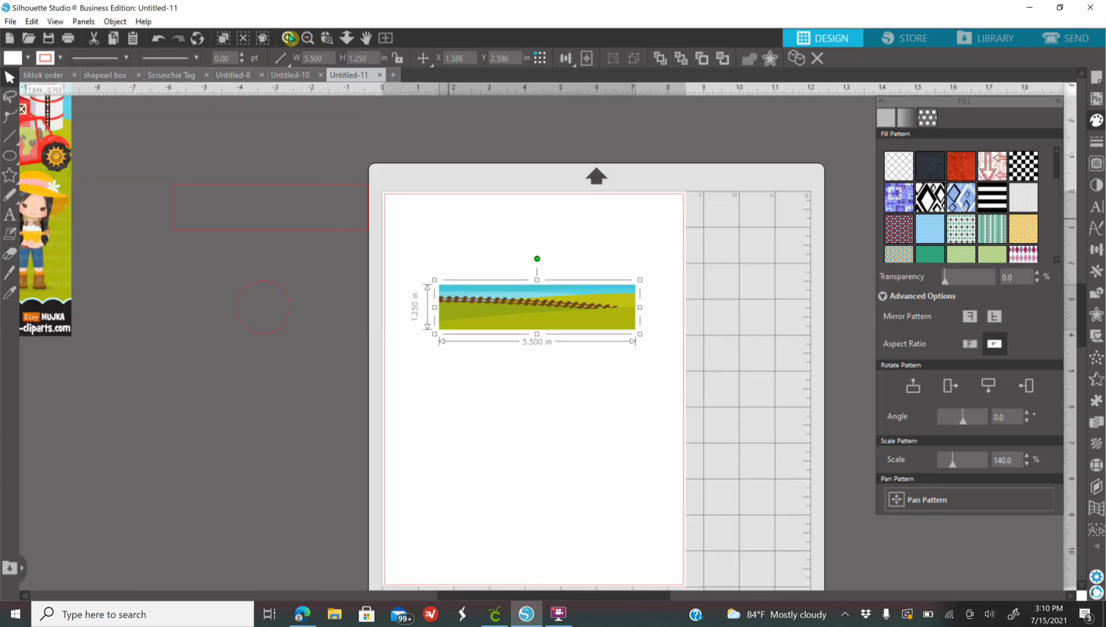
pyautogui.click(289, 38)
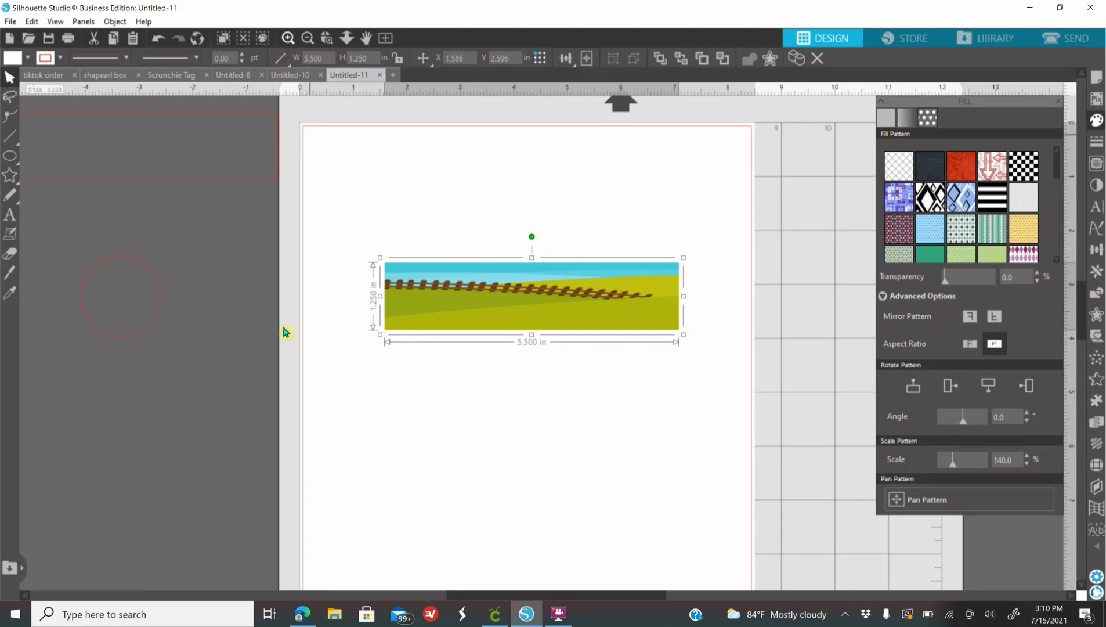
# Merge the red barn with silo image FARM-LIFE-CLIPART-10 from the Mujka folder into the design
pyautogui.click(9, 23)
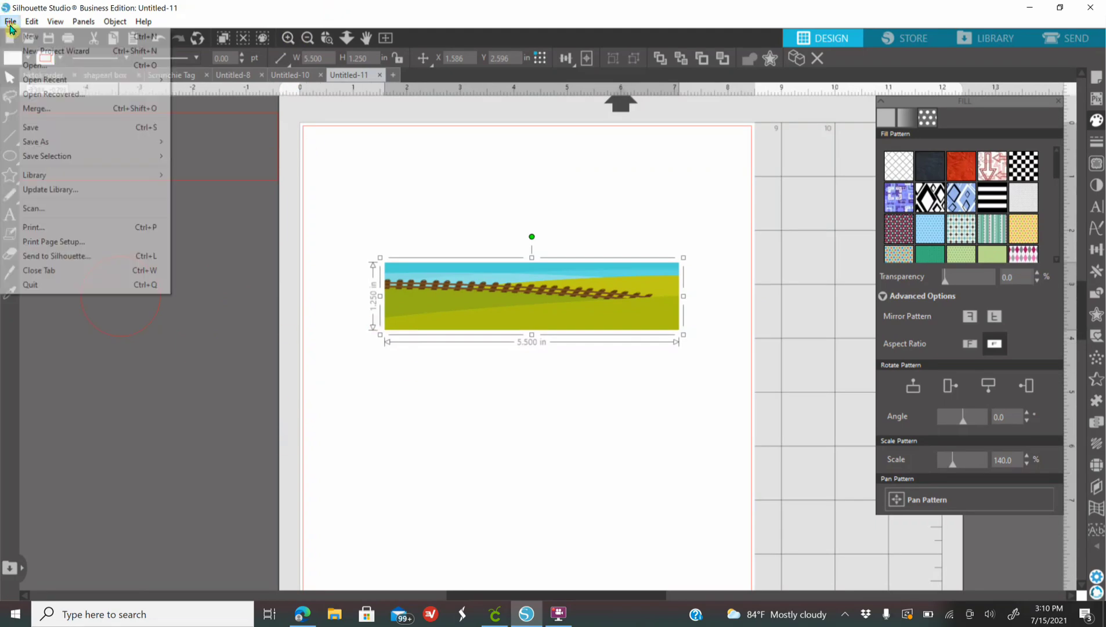
pyautogui.click(41, 111)
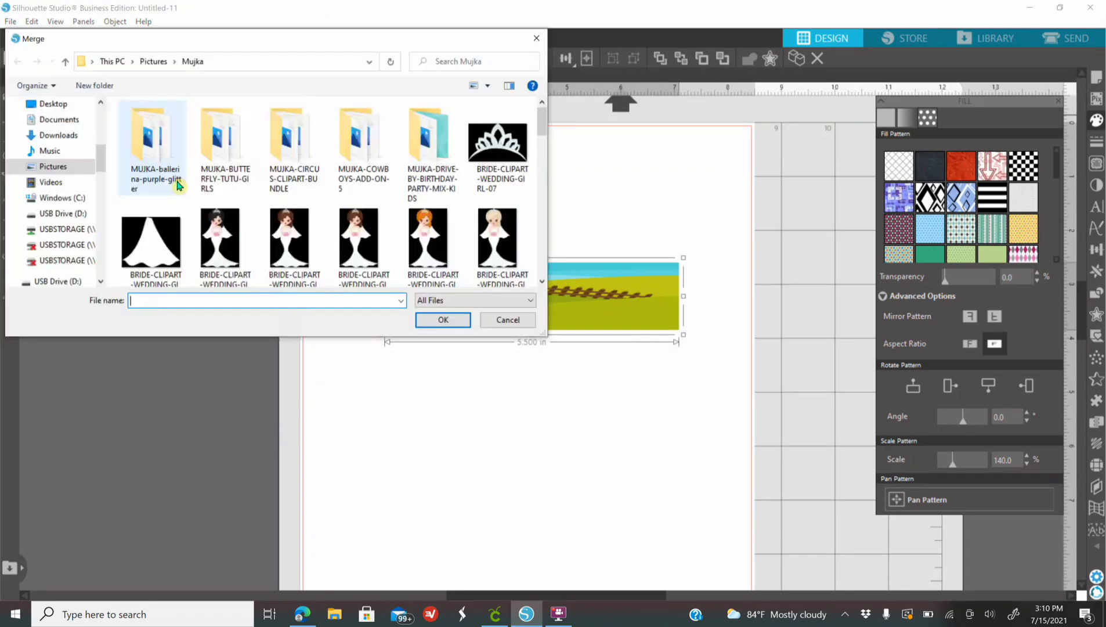
pyautogui.scroll(-5, 266, 180)
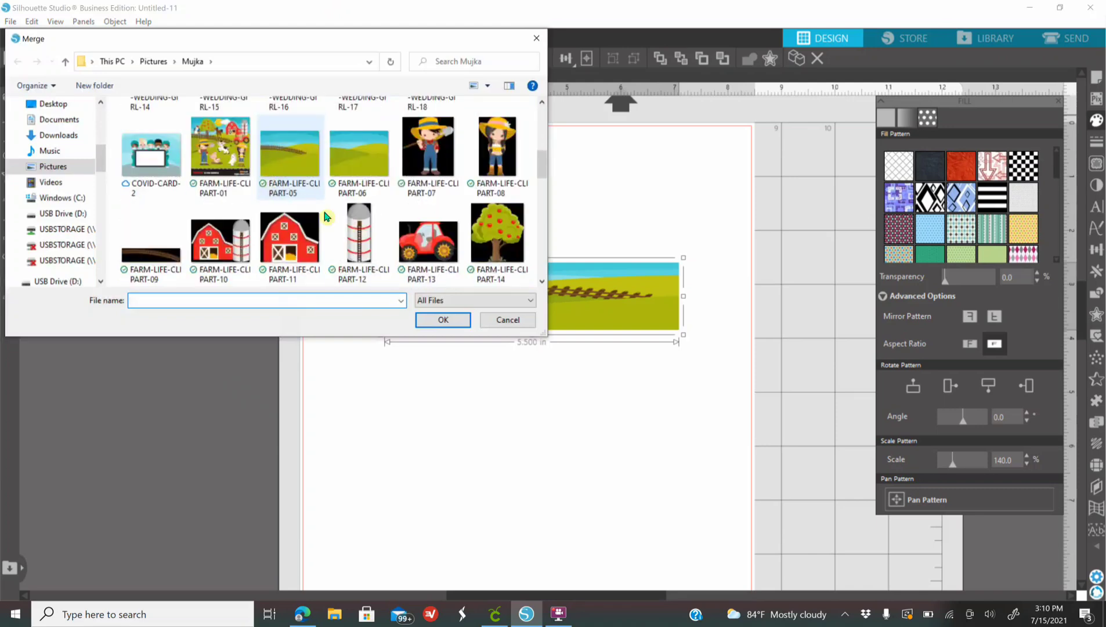
pyautogui.scroll(-1, 341, 232)
pyautogui.click(237, 198)
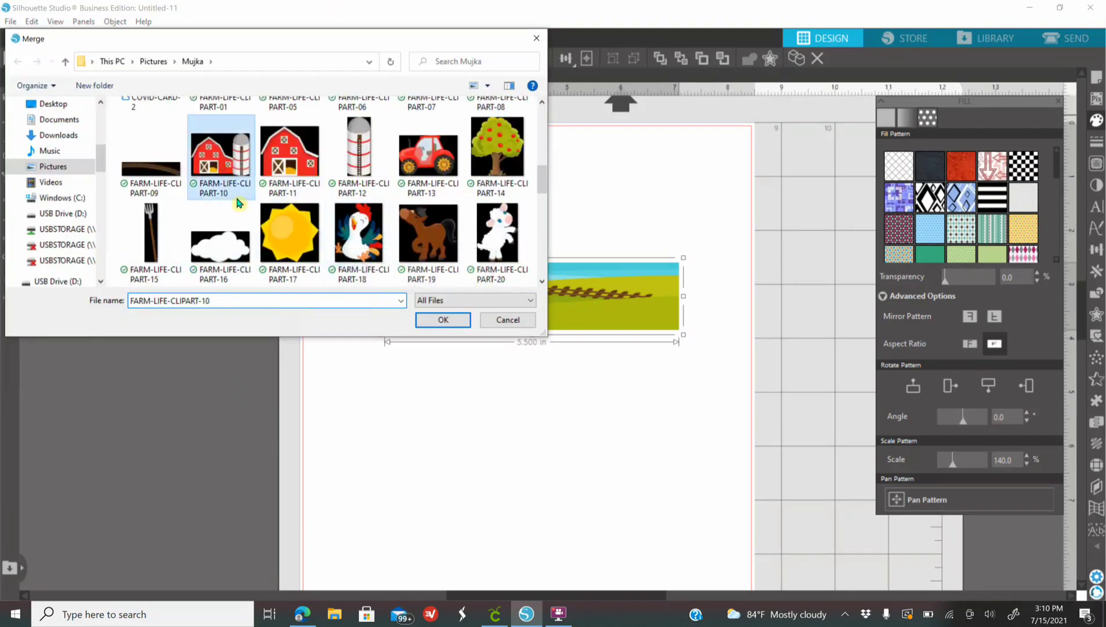
pyautogui.click(424, 326)
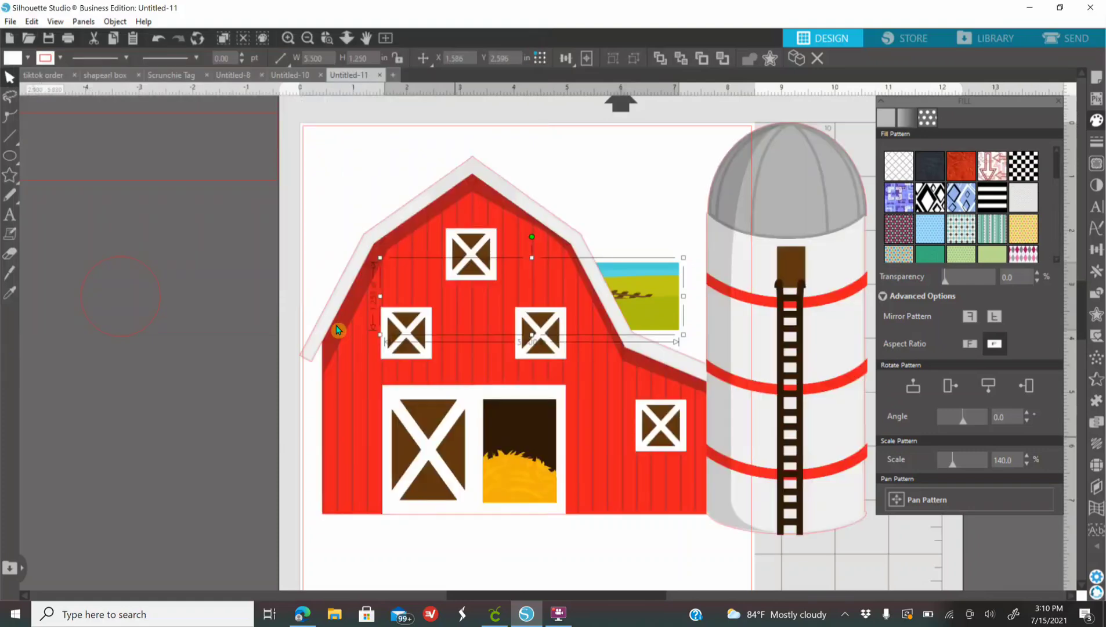
# Remove the red outline around the barn and silo by making its line colour transparent
pyautogui.click(637, 473)
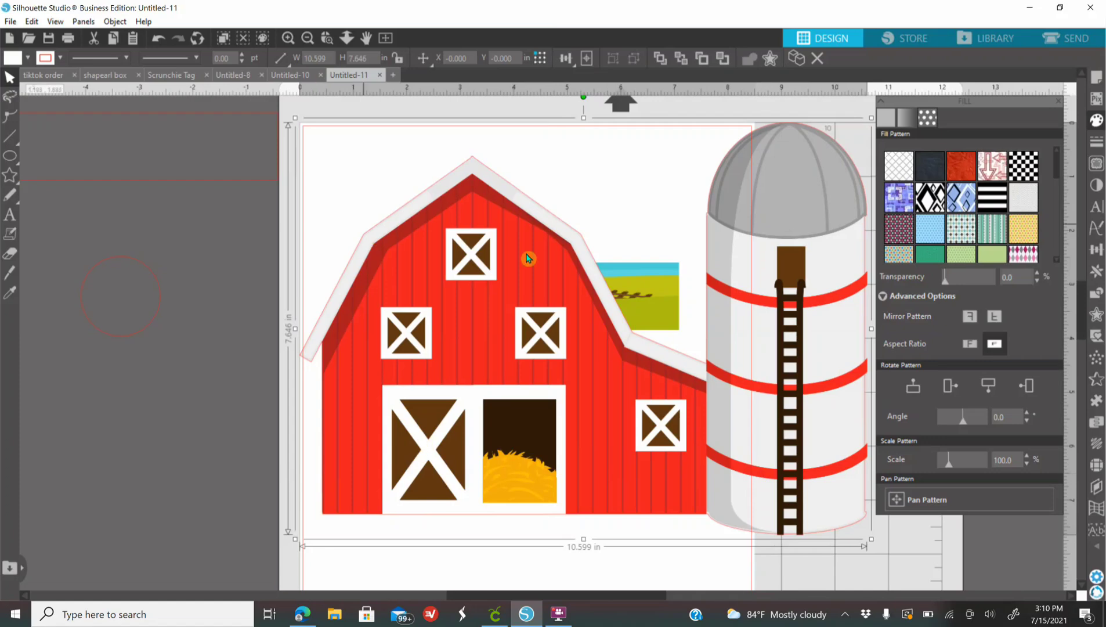
pyautogui.click(288, 39)
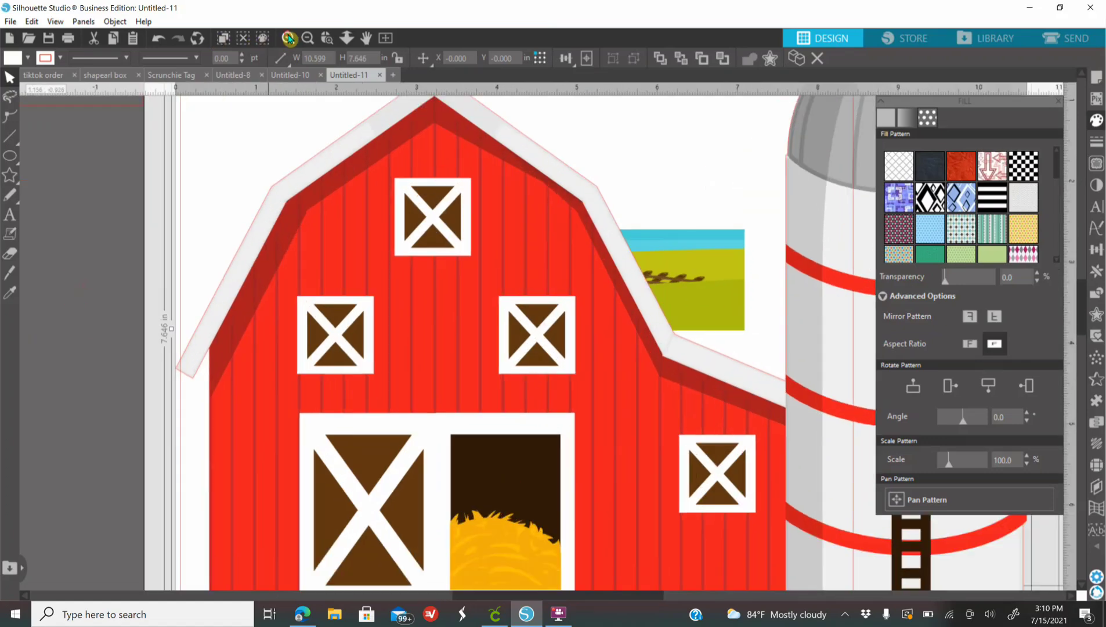
pyautogui.click(288, 39)
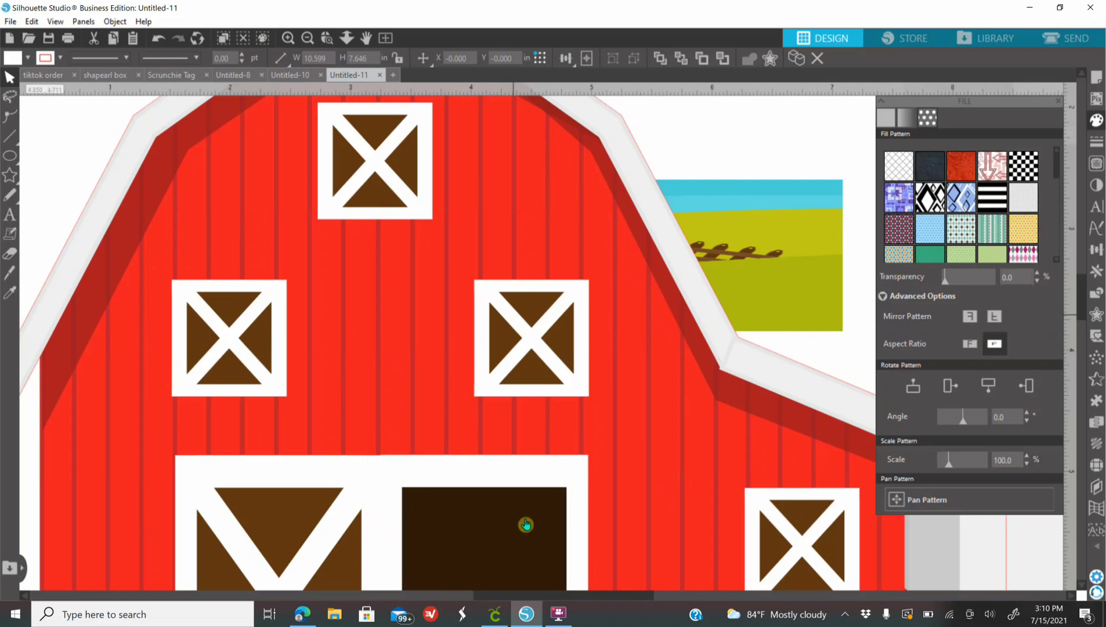
pyautogui.click(1097, 143)
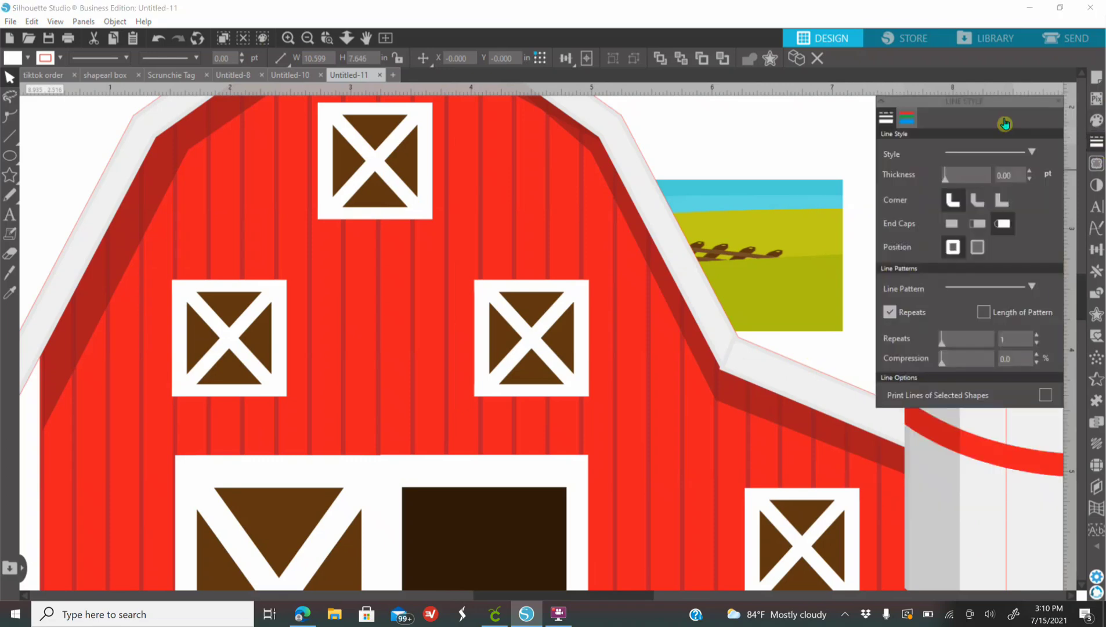
pyautogui.click(905, 120)
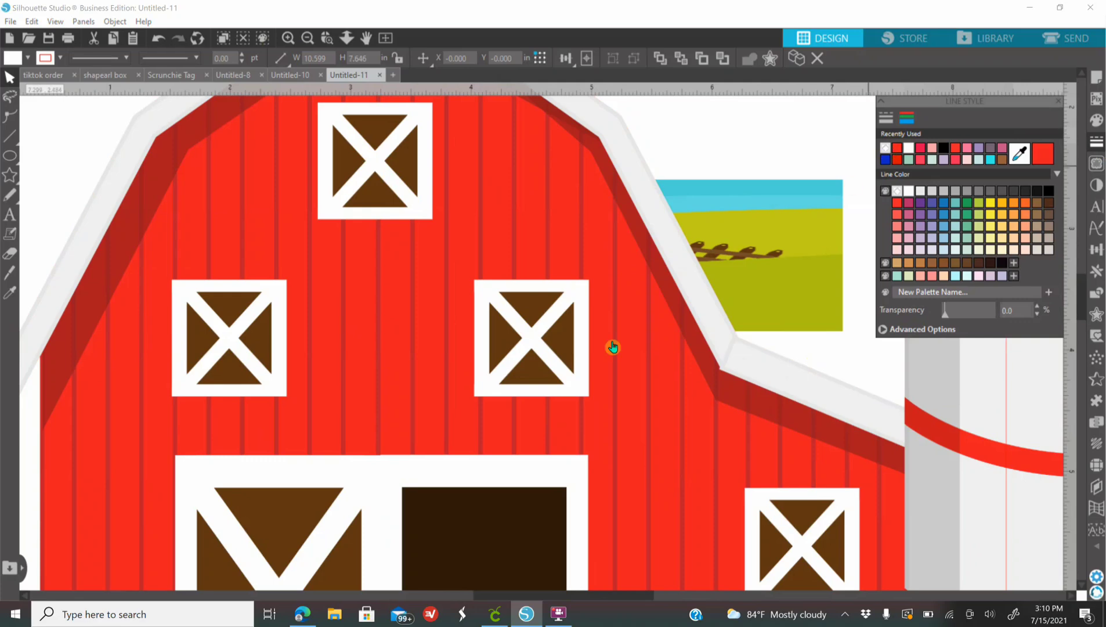
pyautogui.click(307, 37)
pyautogui.click(308, 38)
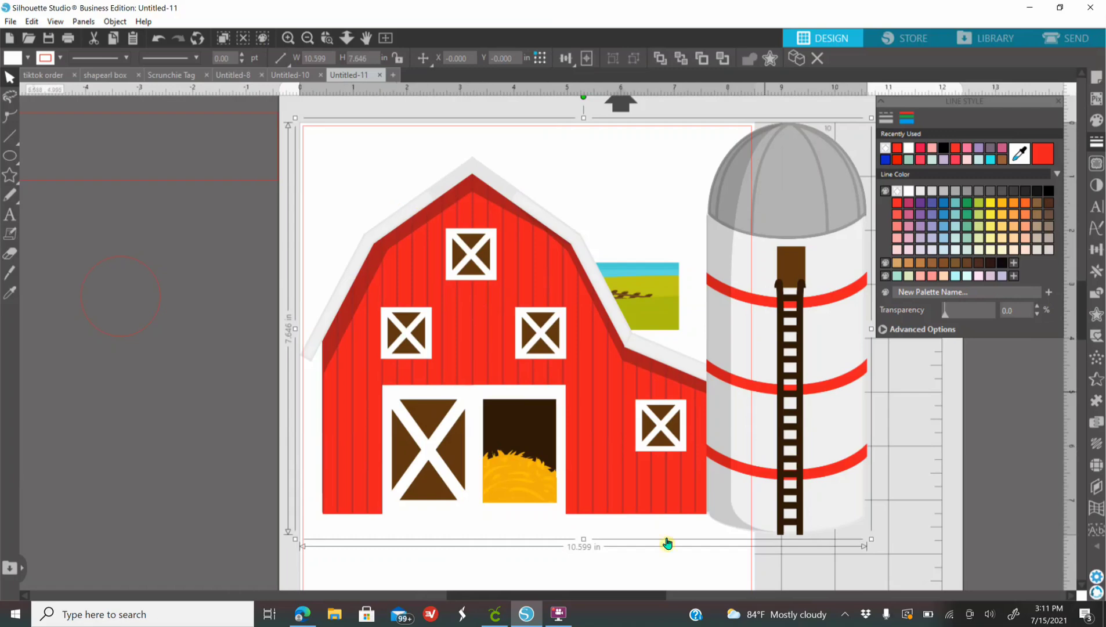
# Shrink the barn and silo to about 1.15 × 0.83 in and place them on the right end of the background strip
pyautogui.moveTo(873, 540); pyautogui.dragTo(652, 380)
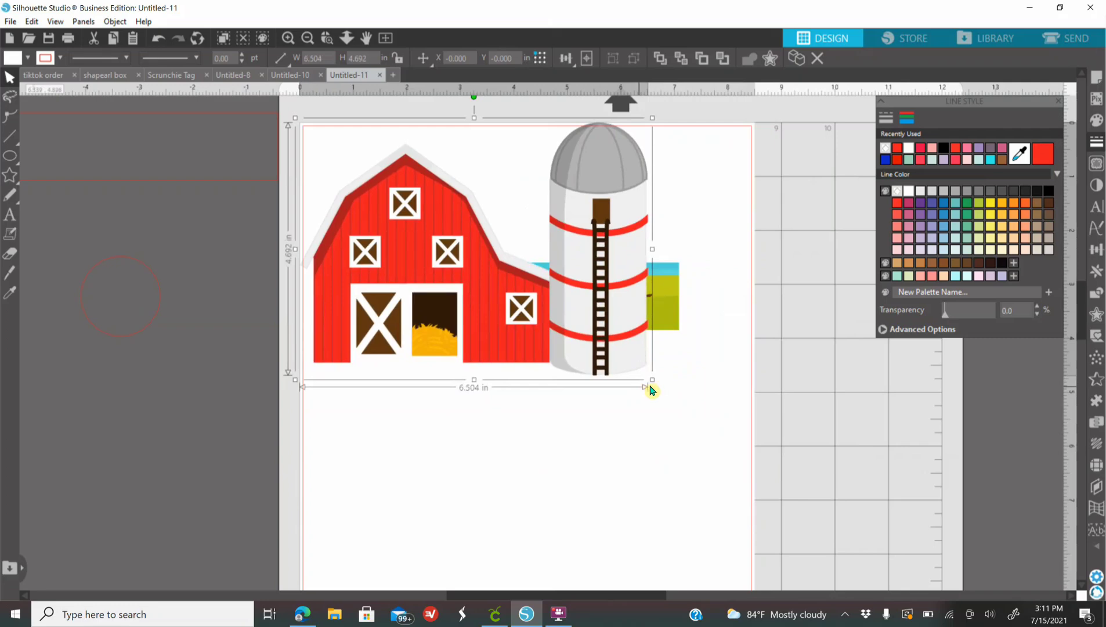
pyautogui.moveTo(648, 379); pyautogui.dragTo(542, 301)
pyautogui.moveTo(398, 253); pyautogui.dragTo(573, 430)
pyautogui.moveTo(718, 477); pyautogui.dragTo(535, 345)
pyautogui.moveTo(528, 344); pyautogui.dragTo(663, 320)
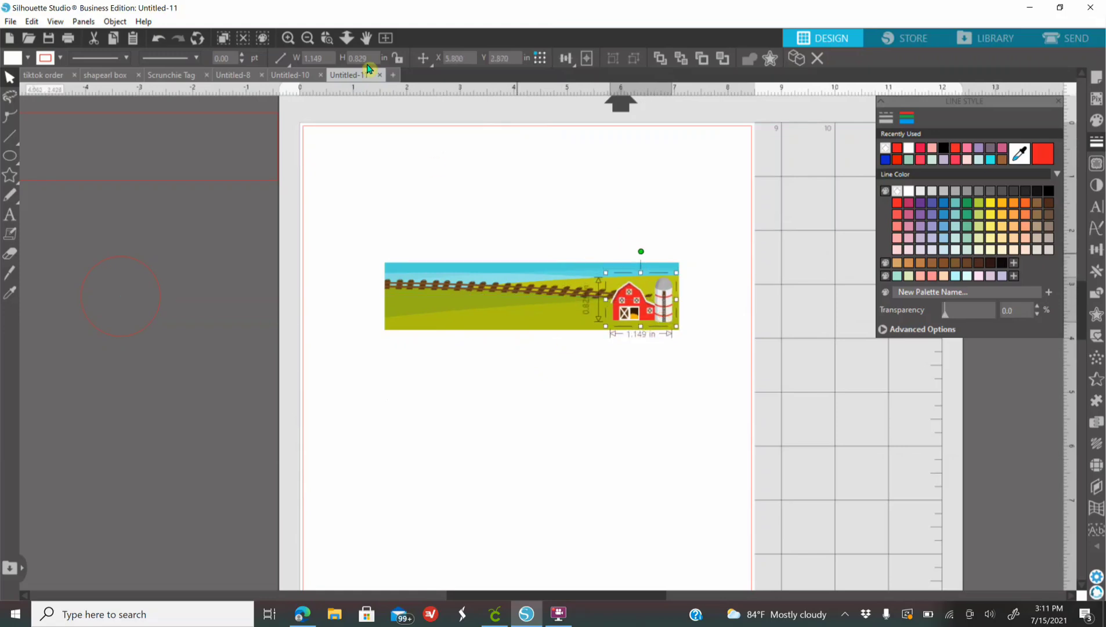
# Enlarge the barn and silo slightly and seat them in the lower right corner of the background strip
pyautogui.click(295, 39)
pyautogui.moveTo(689, 291); pyautogui.dragTo(693, 300)
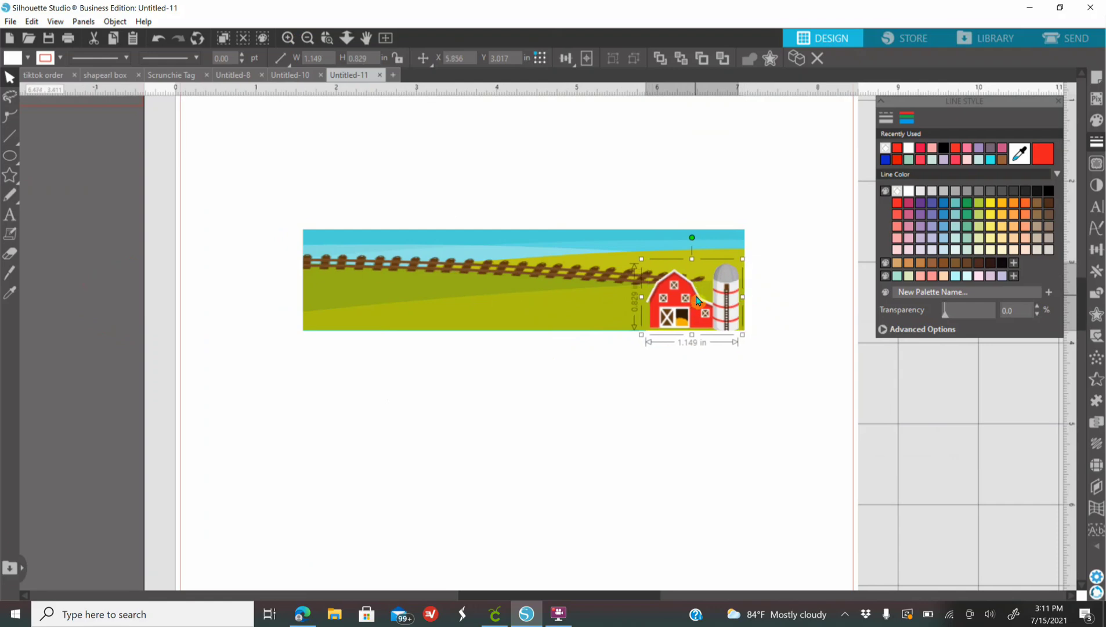
pyautogui.moveTo(642, 258); pyautogui.dragTo(616, 240)
pyautogui.moveTo(683, 305); pyautogui.dragTo(686, 303)
pyautogui.click(573, 441)
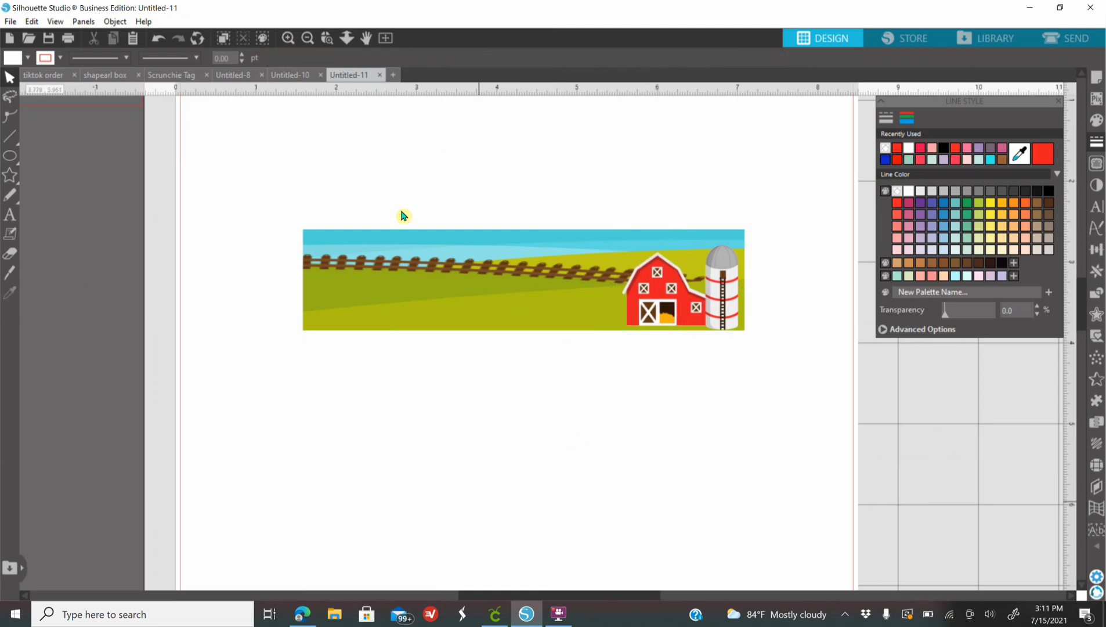
# Merge the horse image FARM-LIFE-CLIPART-19 into the design
pyautogui.click(8, 24)
pyautogui.click(37, 108)
pyautogui.scroll(-15, 342, 174)
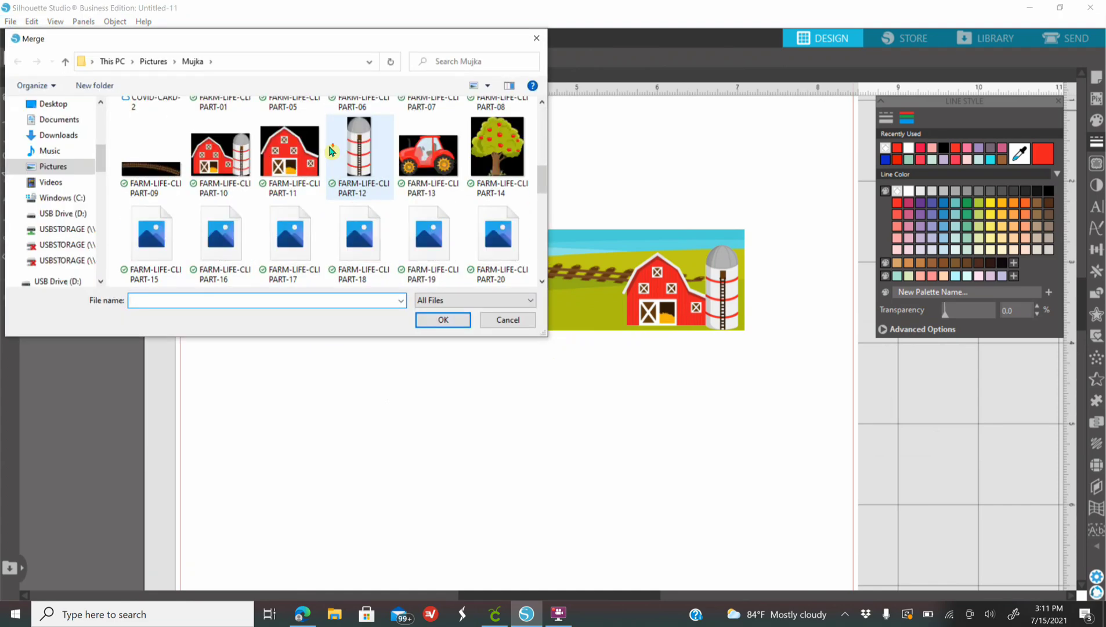
pyautogui.click(415, 155)
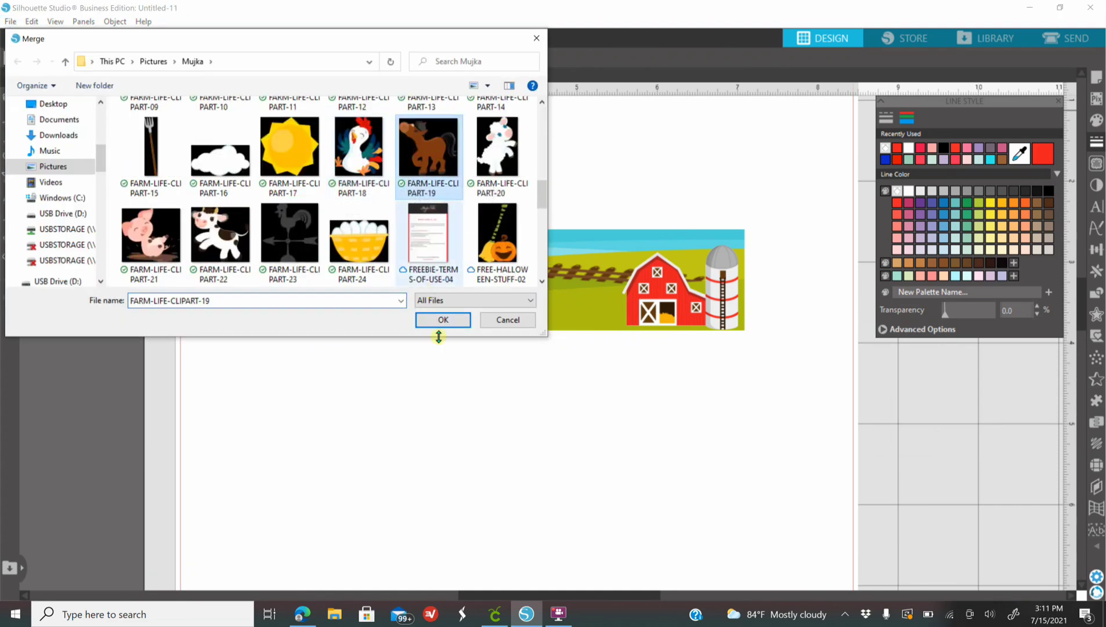
pyautogui.click(444, 320)
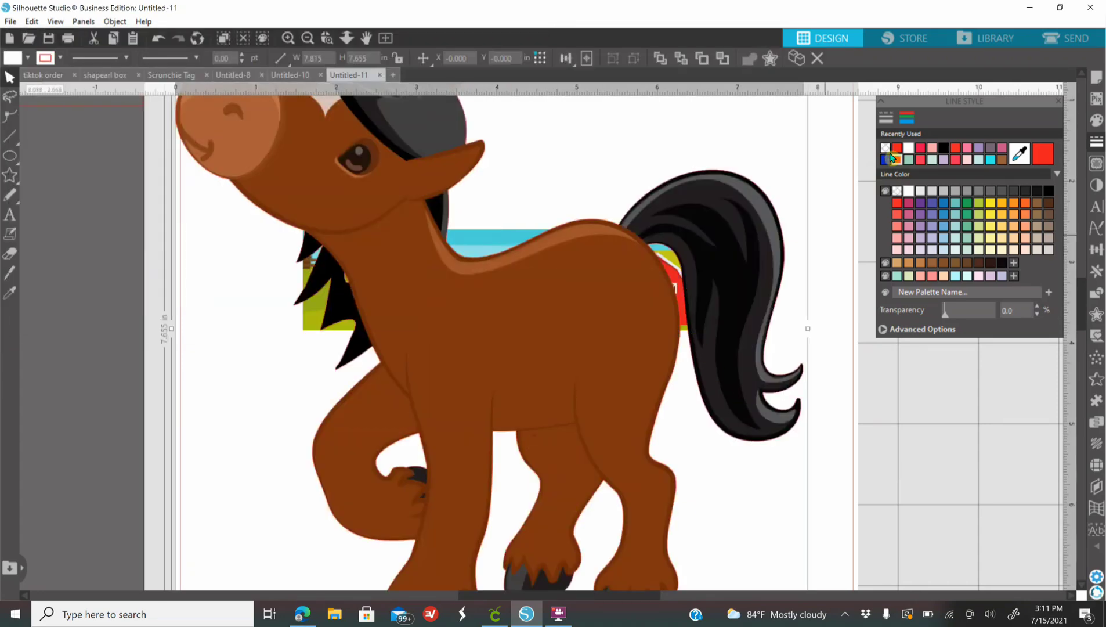
# Make the horse's outline transparent, shrink it to about 0.54 × 0.52 in and place it just left of the barn
pyautogui.scroll(-3, 654, 400)
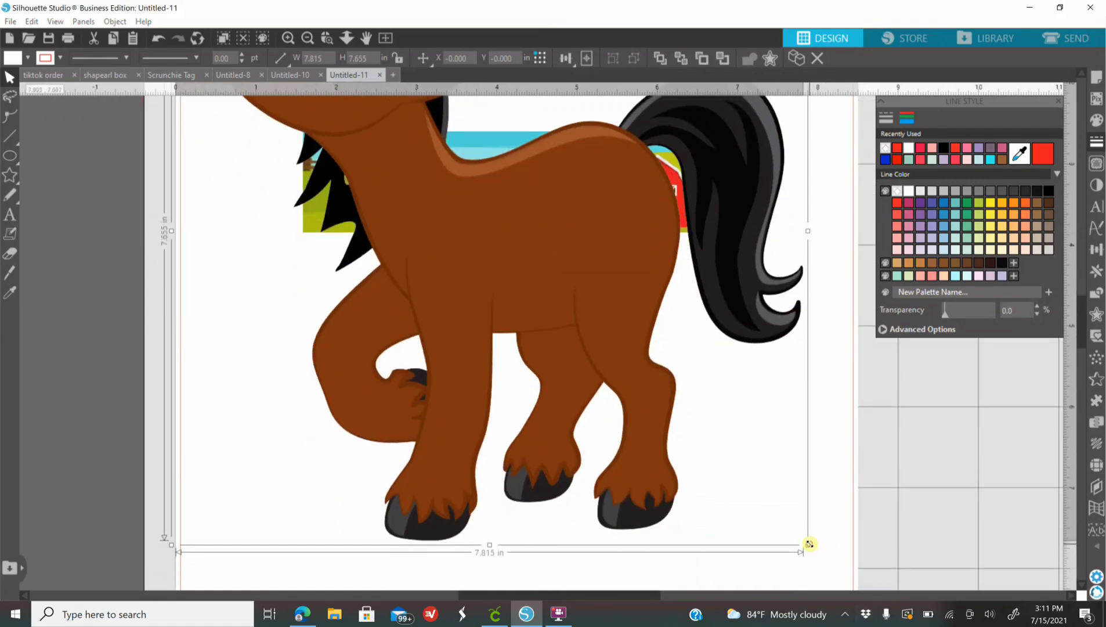
pyautogui.moveTo(807, 544); pyautogui.dragTo(618, 357)
pyautogui.moveTo(485, 256); pyautogui.dragTo(463, 215)
pyautogui.moveTo(279, 119); pyautogui.dragTo(575, 280)
pyautogui.moveTo(565, 241); pyautogui.dragTo(616, 215)
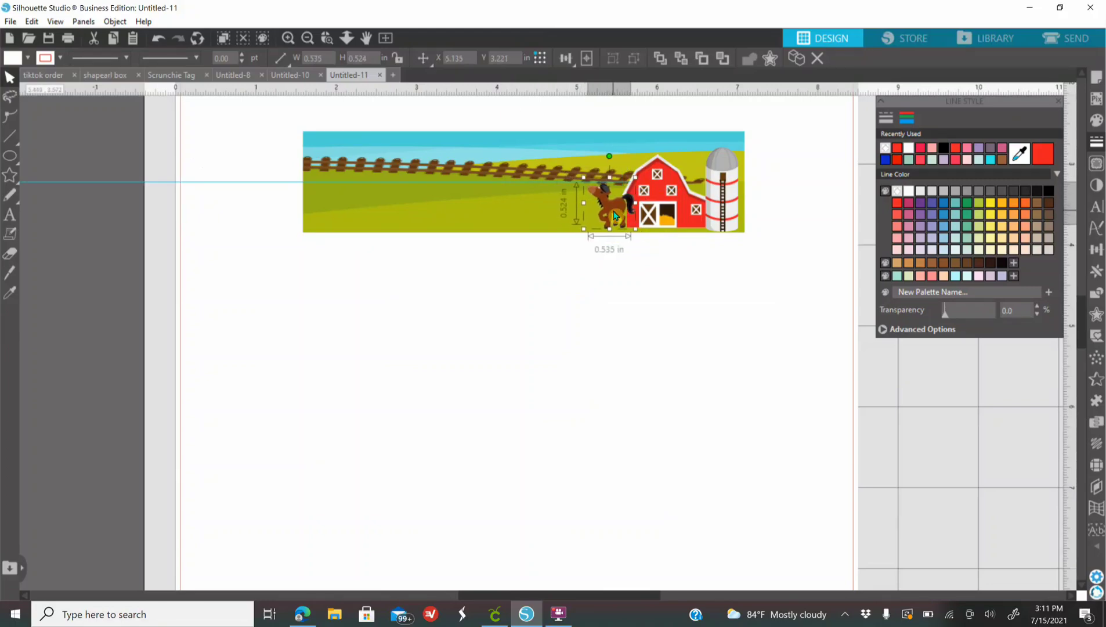
pyautogui.click(622, 331)
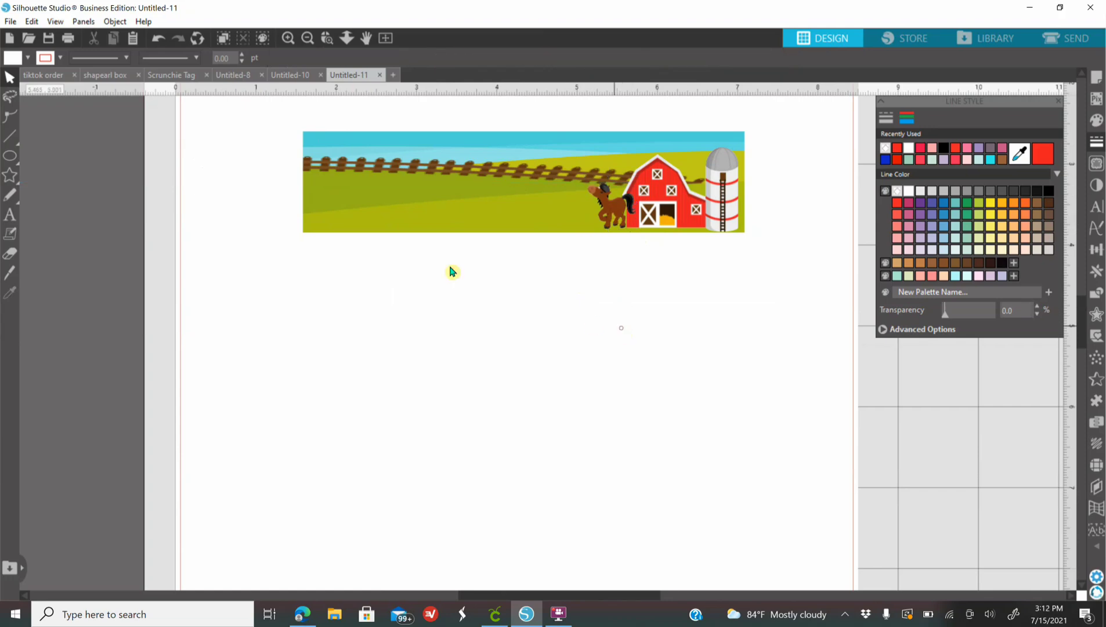
# Merge the farm girl image FARM-LIFE-CLIPART-08 into the design
pyautogui.click(11, 22)
pyautogui.click(67, 110)
pyautogui.scroll(-5, 262, 205)
pyautogui.scroll(3, 301, 232)
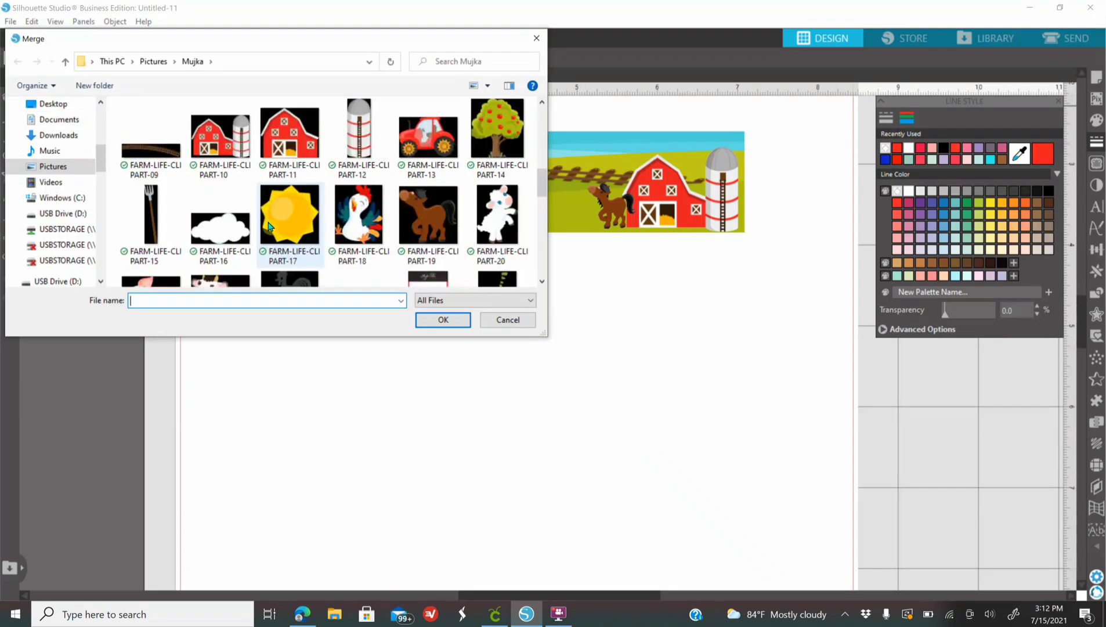
pyautogui.click(497, 134)
pyautogui.click(443, 320)
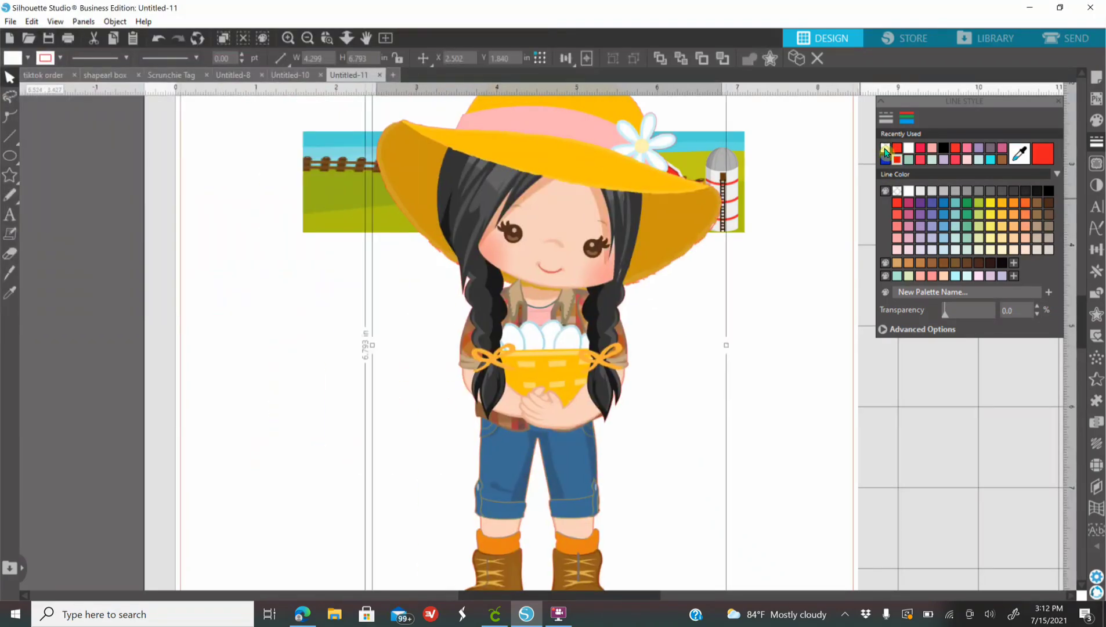
# Remove the farm girl's outline, shrink her to fit the strip's height and place her left of the horse
pyautogui.scroll(2, 464, 406)
pyautogui.moveTo(464, 467); pyautogui.dragTo(549, 142)
pyautogui.moveTo(665, 51); pyautogui.dragTo(531, 260)
pyautogui.moveTo(494, 325); pyautogui.dragTo(598, 243)
pyautogui.click(531, 456)
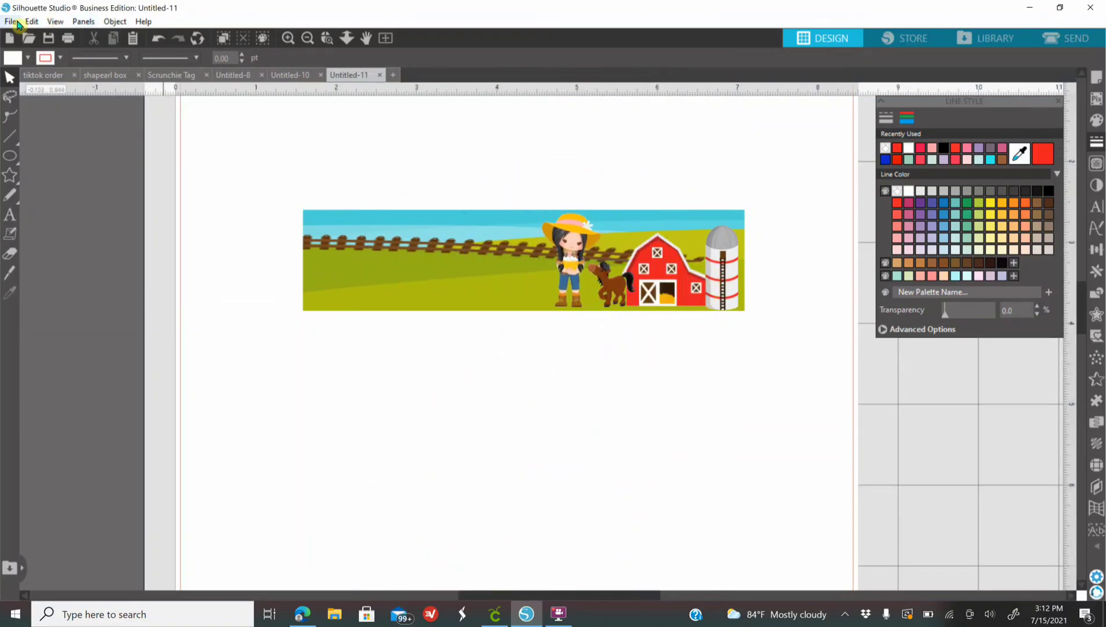
# Merge the cloud and sun images FARM-LIFE-CLIPART-16 and FARM-LIFE-CLIPART-17 into the design
pyautogui.click(10, 22)
pyautogui.click(23, 110)
pyautogui.click(277, 242)
pyautogui.click(443, 320)
pyautogui.click(10, 22)
pyautogui.click(23, 111)
pyautogui.scroll(-5, 314, 185)
pyautogui.doubleClick(290, 238)
# Merge the rooster image FARM-LIFE-CLIPART-18 and the sheep image FARM-LIFE-CLIPART-20 into the design
pyautogui.click(11, 21)
pyautogui.click(23, 111)
pyautogui.scroll(-3, 293, 210)
pyautogui.click(358, 174)
pyautogui.click(443, 320)
pyautogui.click(11, 22)
pyautogui.click(23, 110)
pyautogui.scroll(-5, 348, 191)
pyautogui.click(498, 150)
pyautogui.click(443, 320)
# Merge the pig image FARM-LIFE-CLIPART-21 into the design
pyautogui.click(11, 22)
pyautogui.click(24, 110)
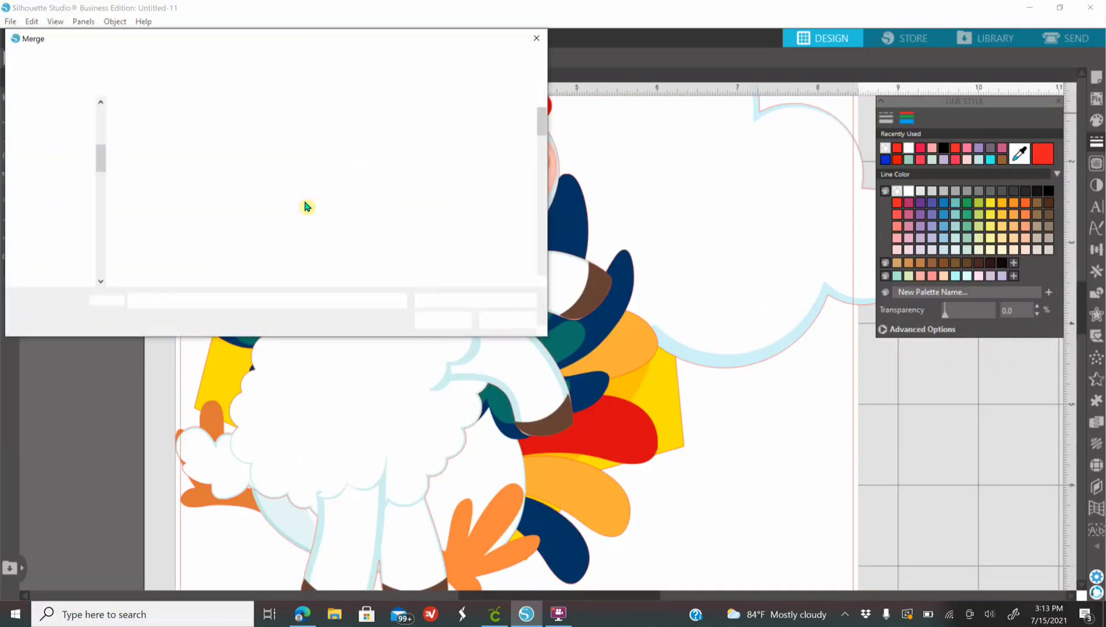
pyautogui.click(151, 235)
pyautogui.click(437, 324)
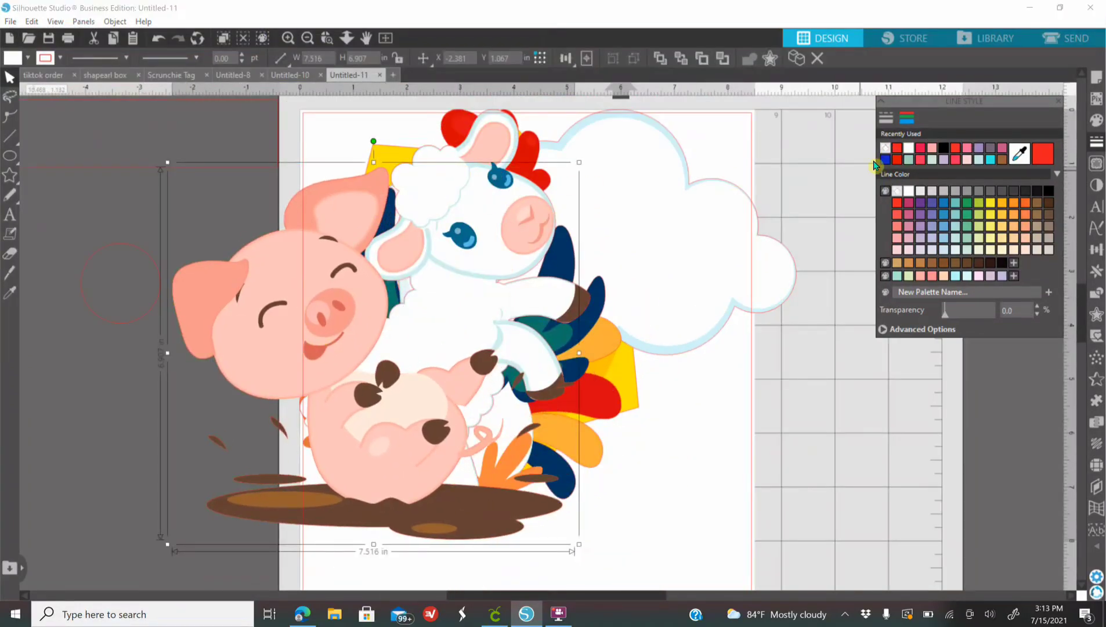
# Shrink the pig, sheep and rooster and move them clear of the cloud and sun
pyautogui.moveTo(579, 162); pyautogui.dragTo(256, 465)
pyautogui.moveTo(209, 505); pyautogui.dragTo(728, 414)
pyautogui.click(584, 154)
pyautogui.moveTo(595, 105); pyautogui.dragTo(445, 317)
pyautogui.moveTo(371, 424); pyautogui.dragTo(818, 390)
pyautogui.click(441, 278)
pyautogui.moveTo(624, 113); pyautogui.dragTo(406, 378)
pyautogui.moveTo(422, 451); pyautogui.dragTo(772, 498)
# Shrink the cloud and sun and place them overlapping in the strip's sky, left of the farm girl's hat
pyautogui.click(580, 261)
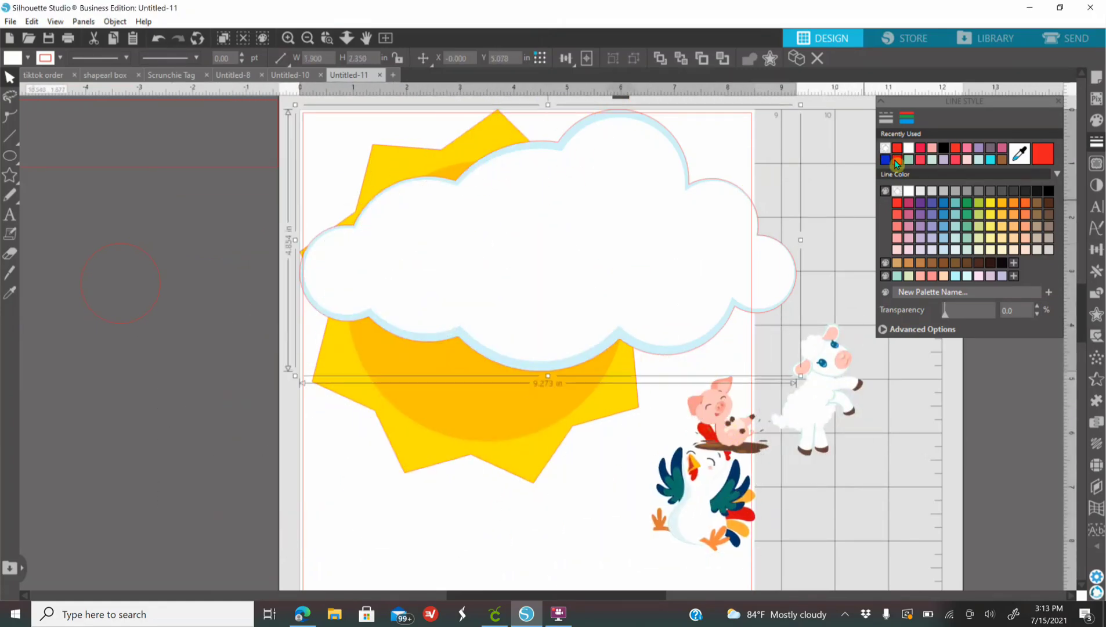
pyautogui.moveTo(797, 109); pyautogui.dragTo(796, 222)
pyautogui.click(580, 232)
pyautogui.moveTo(675, 104); pyautogui.dragTo(384, 398)
pyautogui.moveTo(340, 442); pyautogui.dragTo(505, 250)
pyautogui.click(288, 38)
pyautogui.moveTo(554, 152); pyautogui.dragTo(504, 226)
pyautogui.moveTo(812, 174); pyautogui.dragTo(397, 339)
pyautogui.moveTo(580, 271); pyautogui.dragTo(516, 224)
# Shrink the pig to fit the strip's height and place it on the grass at the strip's left end
pyautogui.moveTo(759, 450); pyautogui.dragTo(325, 249)
pyautogui.moveTo(449, 185); pyautogui.dragTo(380, 247)
pyautogui.moveTo(365, 296); pyautogui.dragTo(370, 316)
# Shrink the rooster to about 0.6 in wide and place it at the strip's left end, shifting the pig right to make room
pyautogui.moveTo(743, 503); pyautogui.dragTo(569, 329)
pyautogui.moveTo(685, 289); pyautogui.dragTo(583, 415)
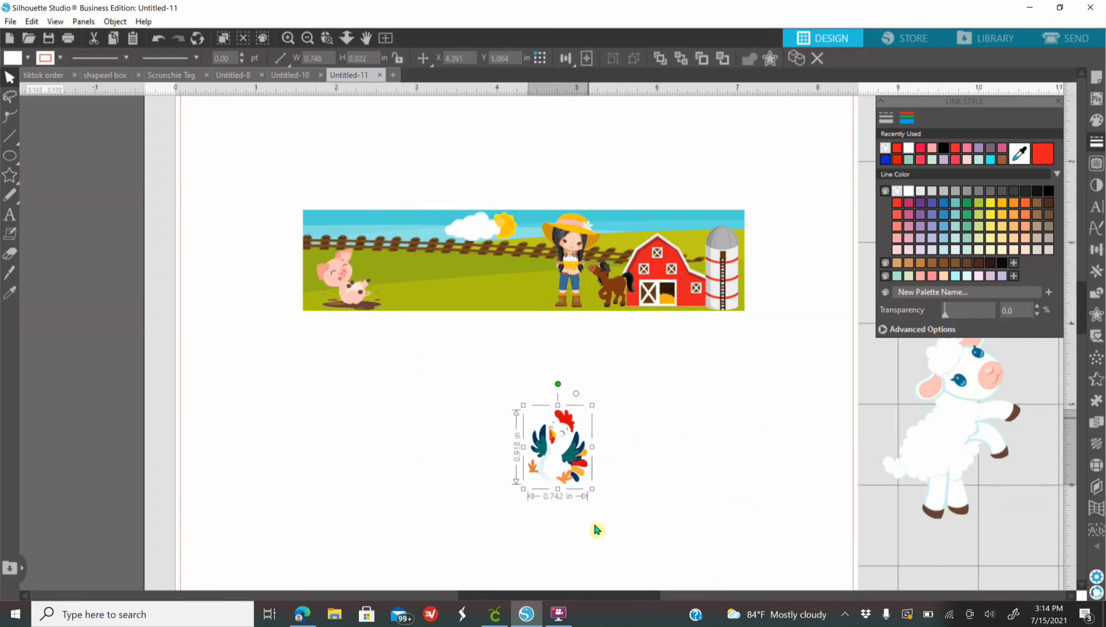
pyautogui.moveTo(346, 276); pyautogui.dragTo(400, 272)
pyautogui.moveTo(551, 464); pyautogui.dragTo(338, 277)
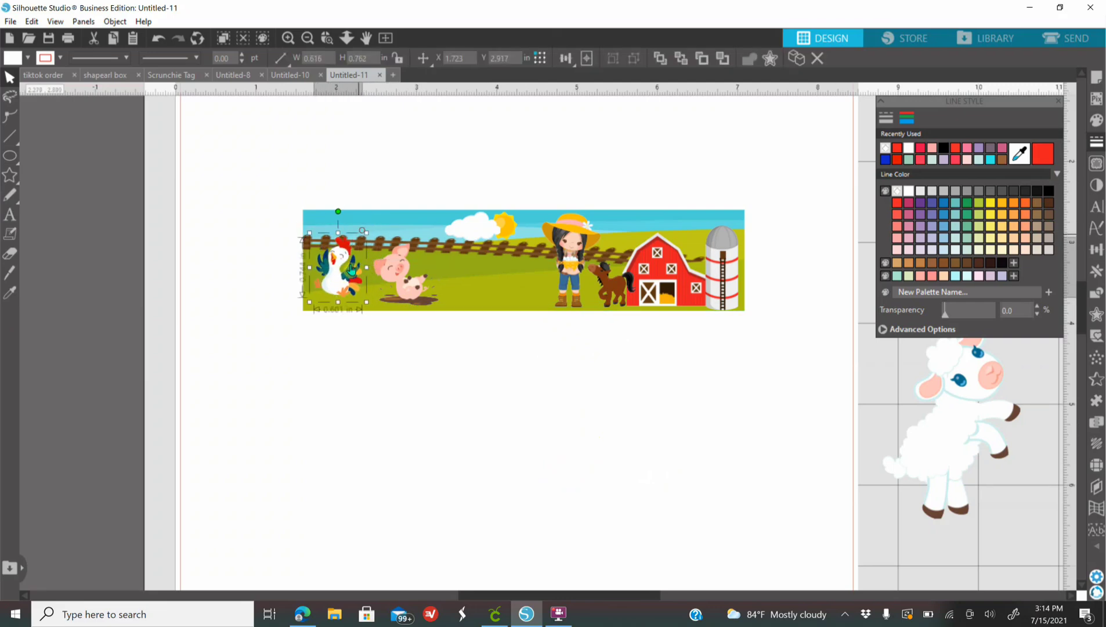
# Shrink the sheep to about 0.56 in wide and place it on the grass right of the pig
pyautogui.moveTo(952, 432); pyautogui.dragTo(435, 419)
pyautogui.moveTo(491, 309); pyautogui.dragTo(400, 436)
pyautogui.moveTo(378, 489); pyautogui.dragTo(461, 285)
pyautogui.click(158, 38)
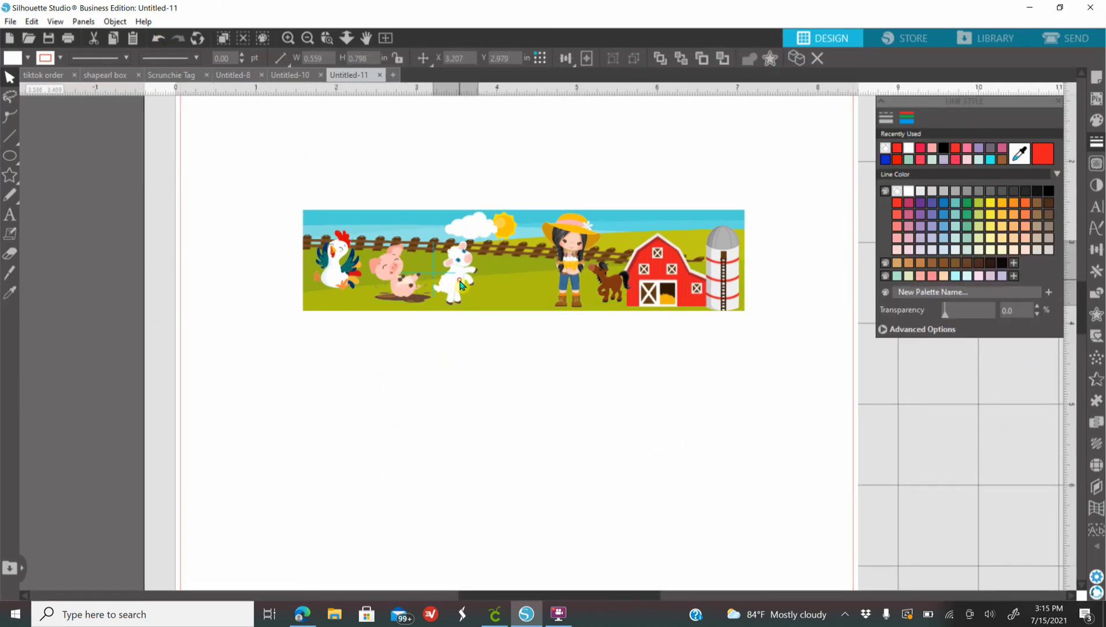
pyautogui.click(227, 317)
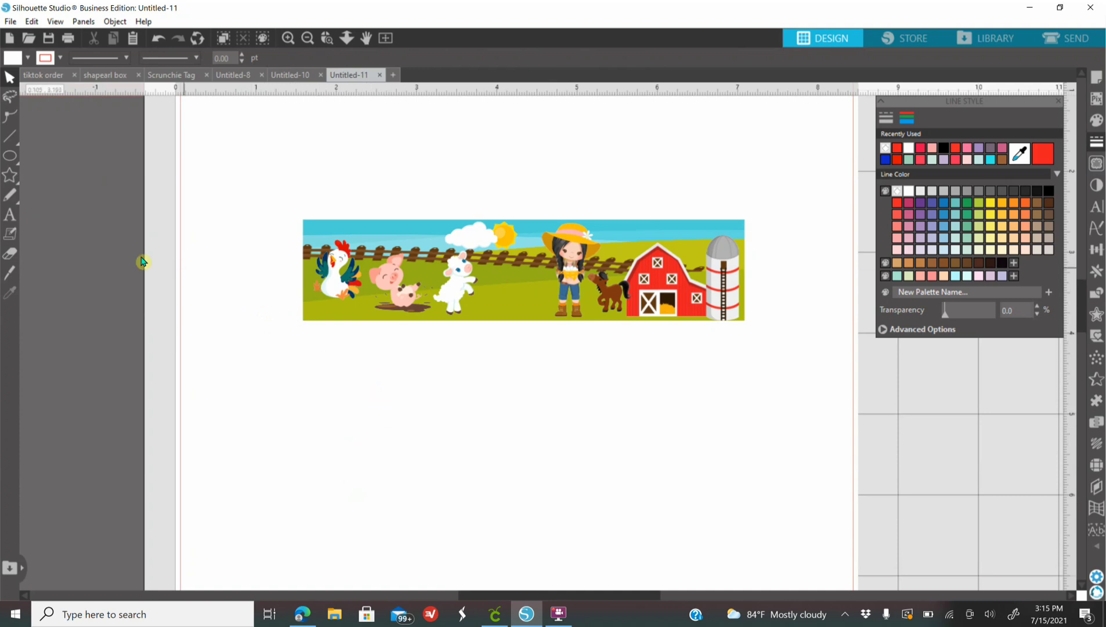
# Start a text object below the strip in the Babydoo font with the child's first name
pyautogui.click(7, 217)
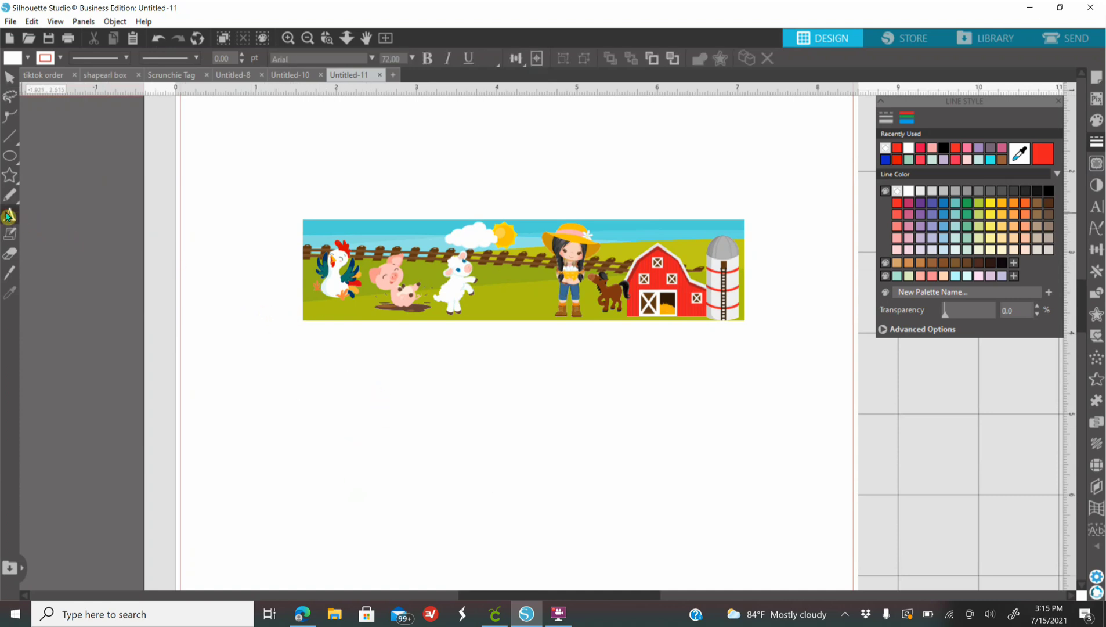
pyautogui.click(1098, 205)
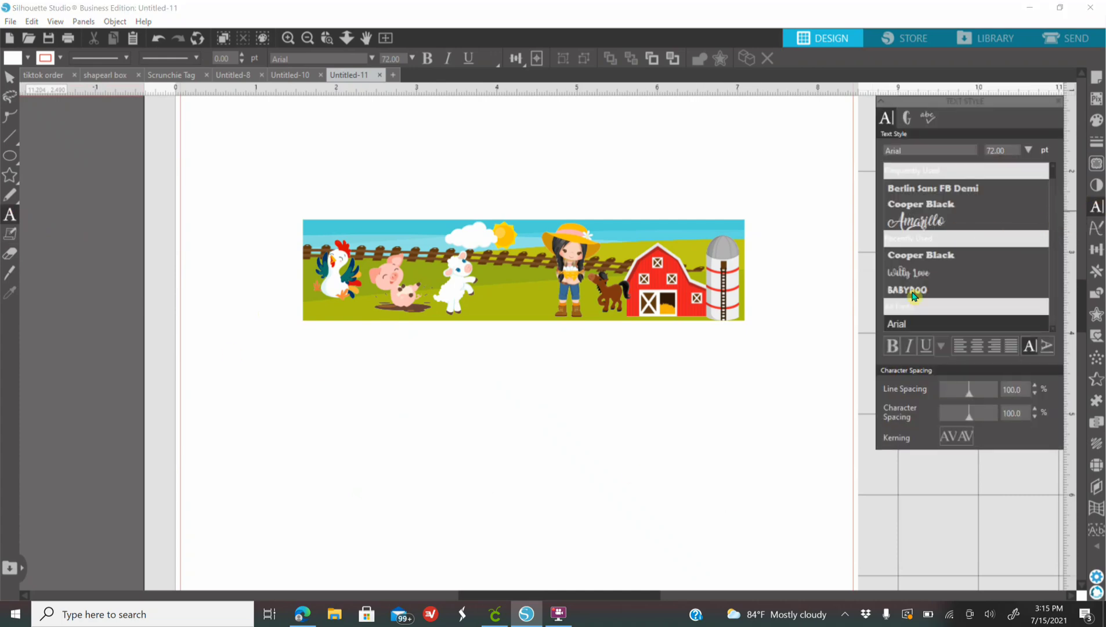
pyautogui.click(915, 297)
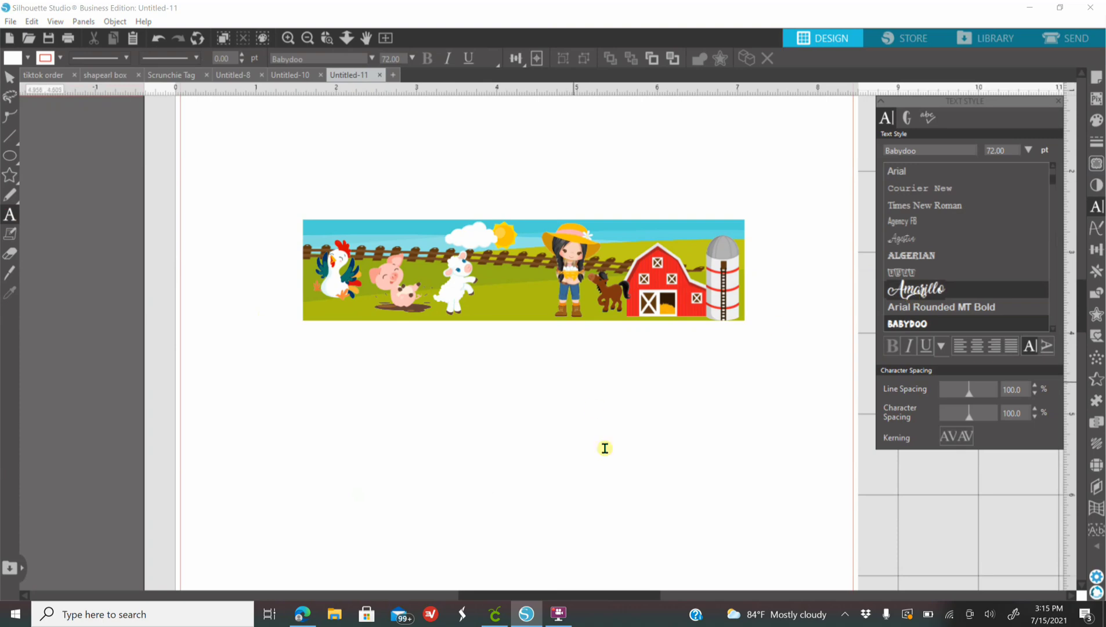
pyautogui.click(505, 416)
pyautogui.press('Escape')
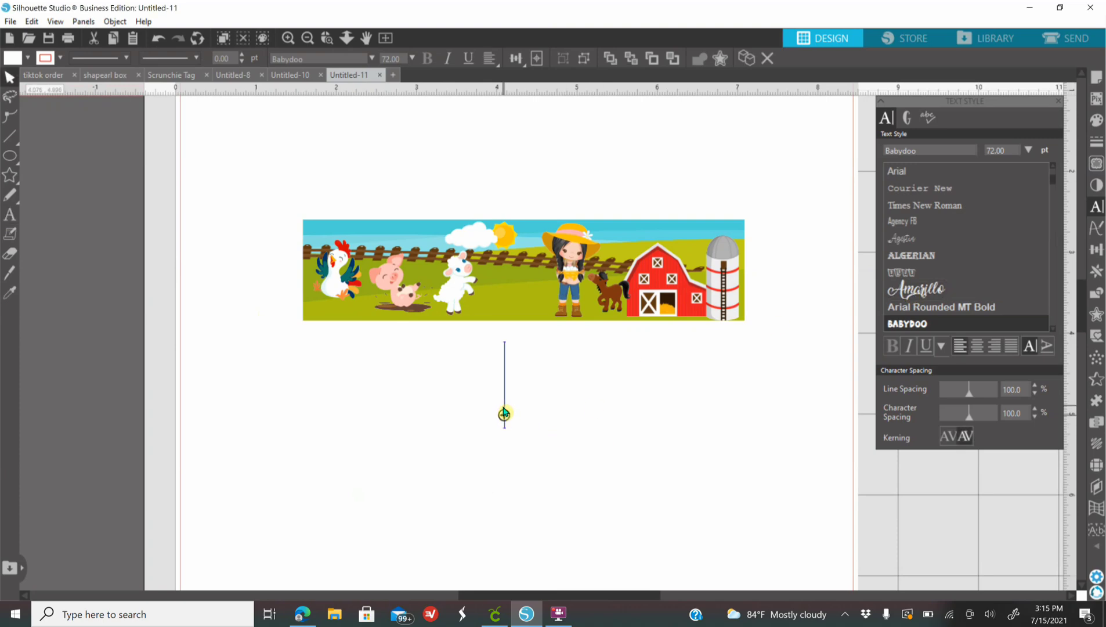
pyautogui.write('AR')
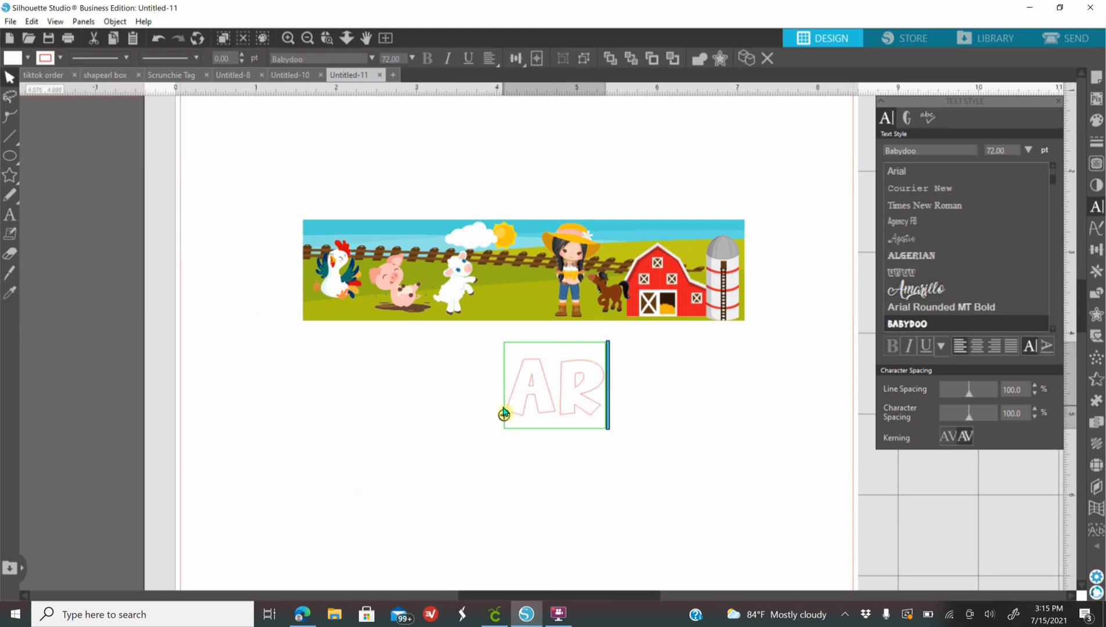
pyautogui.write('IANIS')
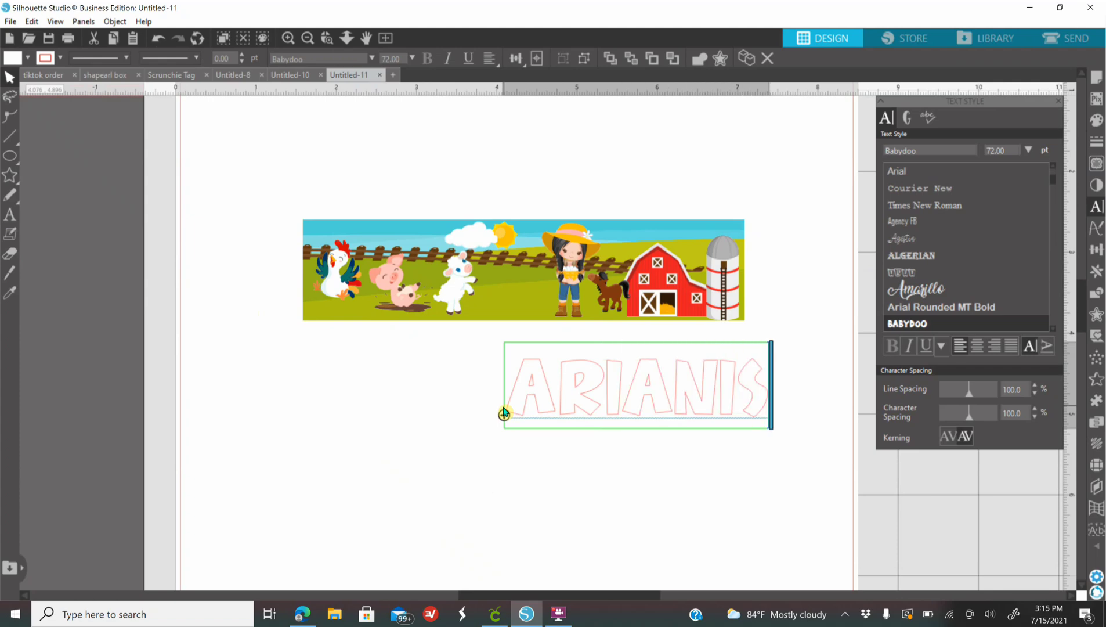
# Add the lines "1ST" and "BIRTHDAY" under the name in the same text object
pyautogui.press('Return')
pyautogui.write('1ST')
pyautogui.press('Return')
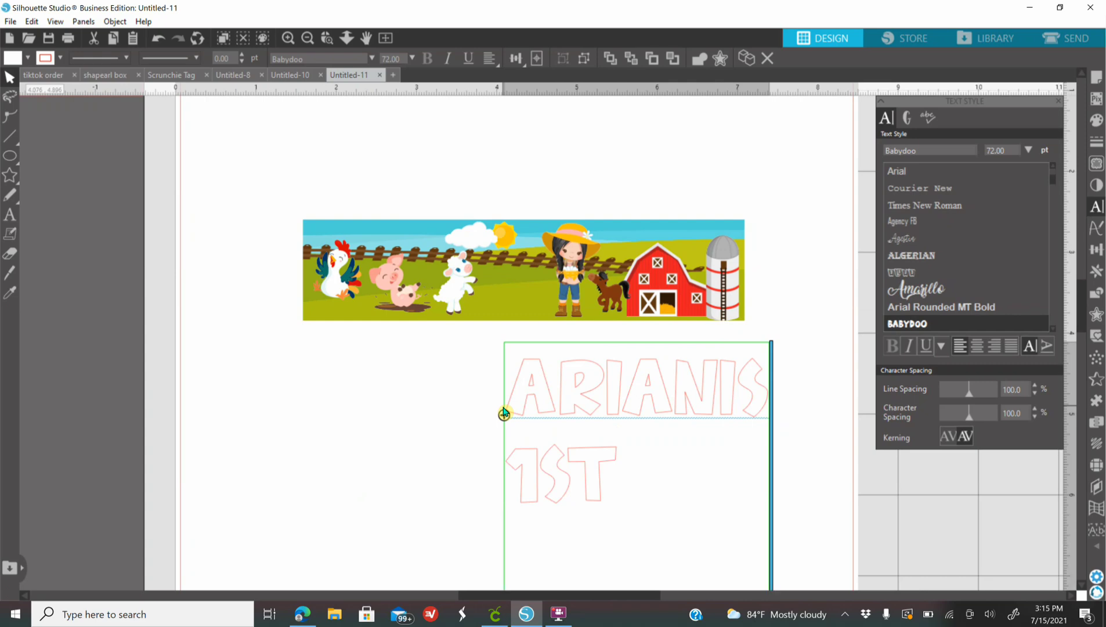
pyautogui.write('BIRTH')
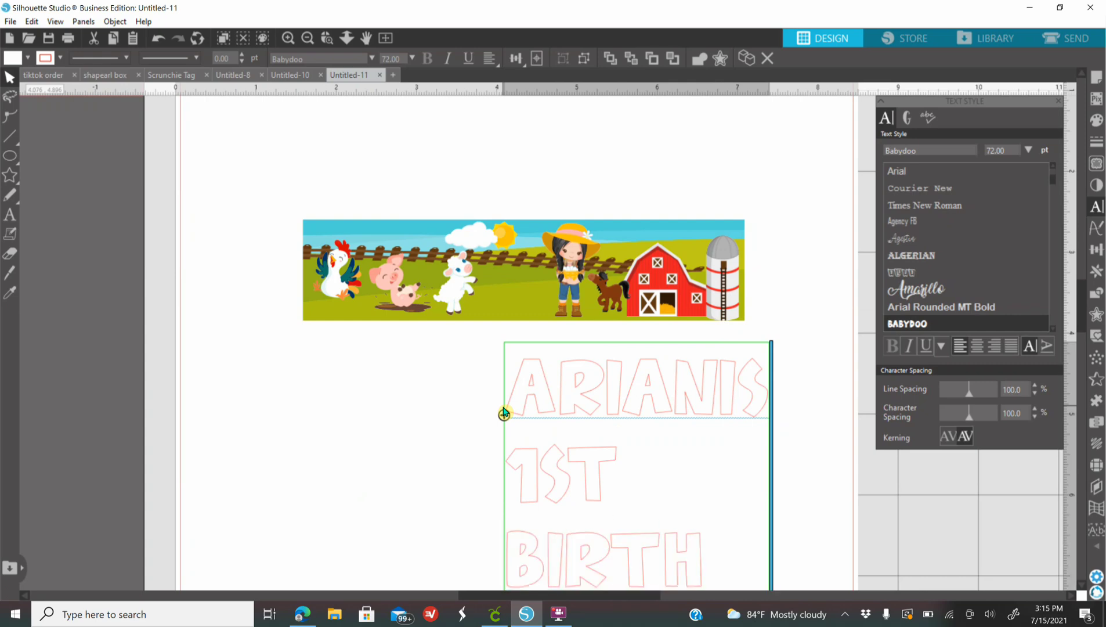
pyautogui.write('DAY')
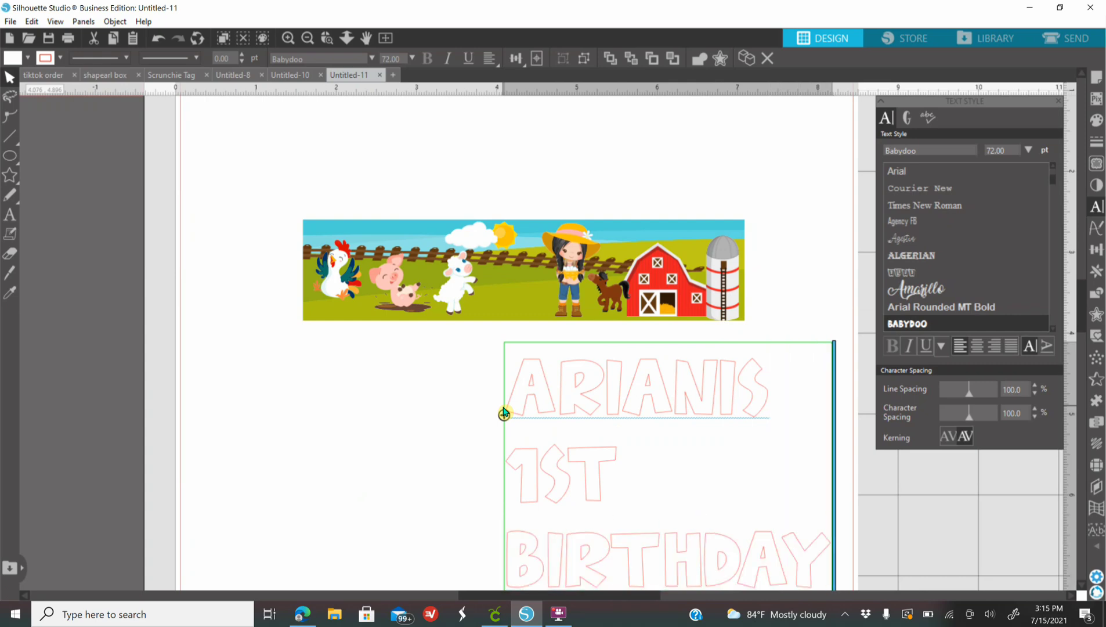
pyautogui.click(383, 440)
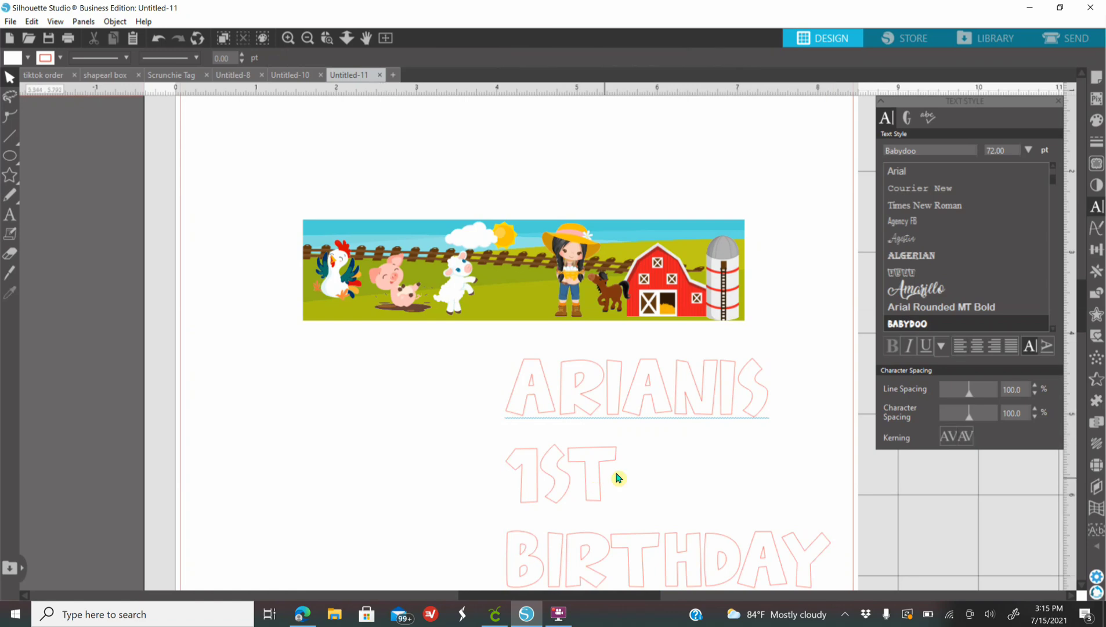
# Compare the text alignments and center-align the three lines of the birthday text
pyautogui.click(589, 469)
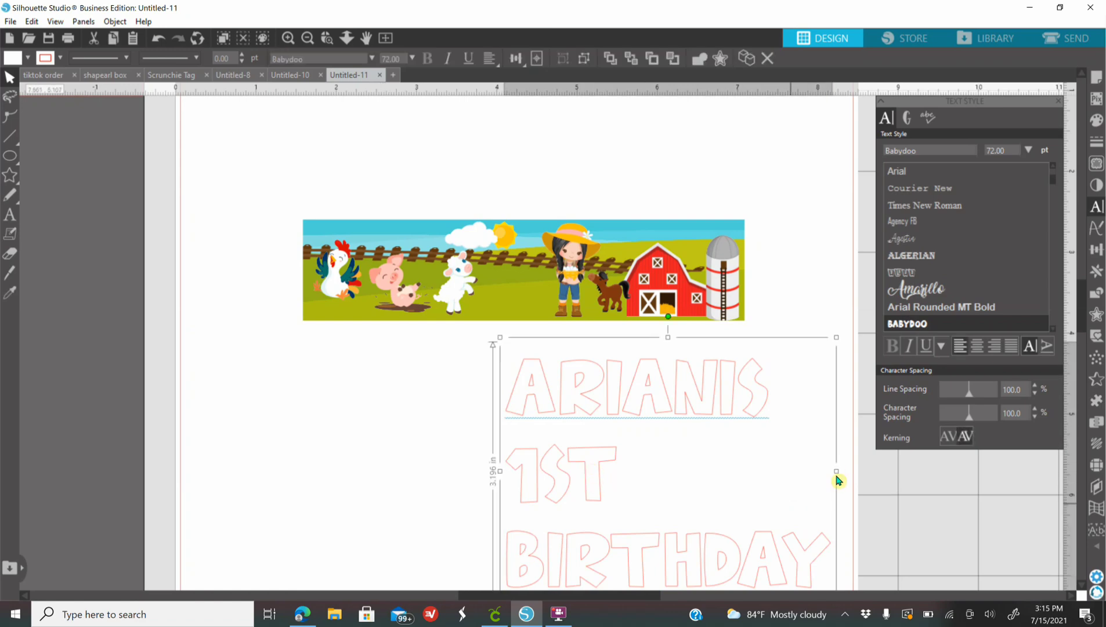
pyautogui.click(979, 346)
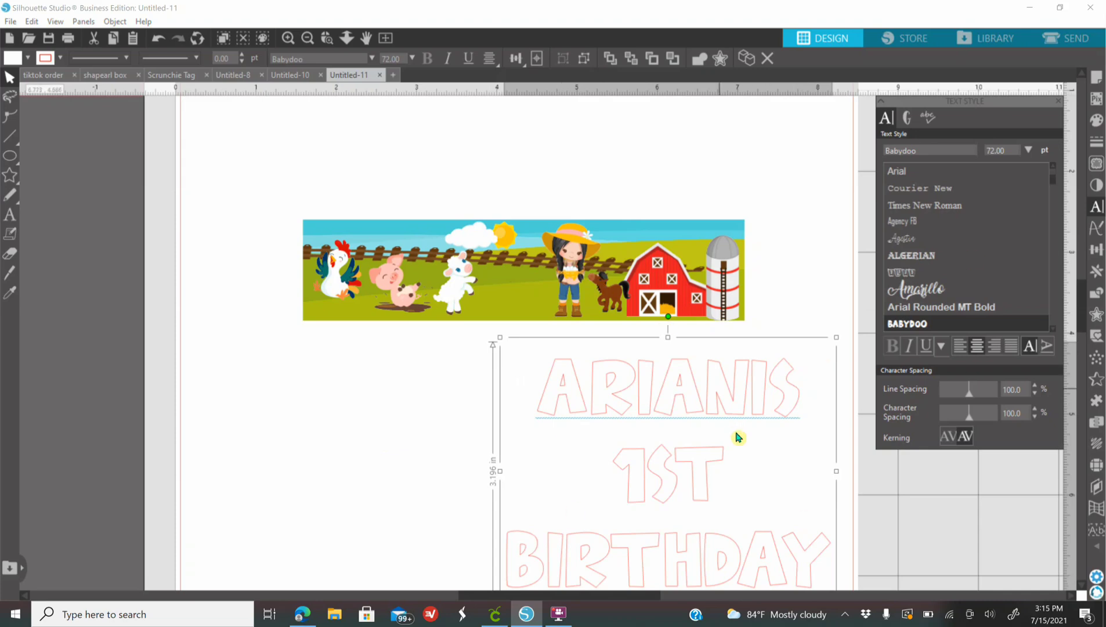
pyautogui.click(960, 347)
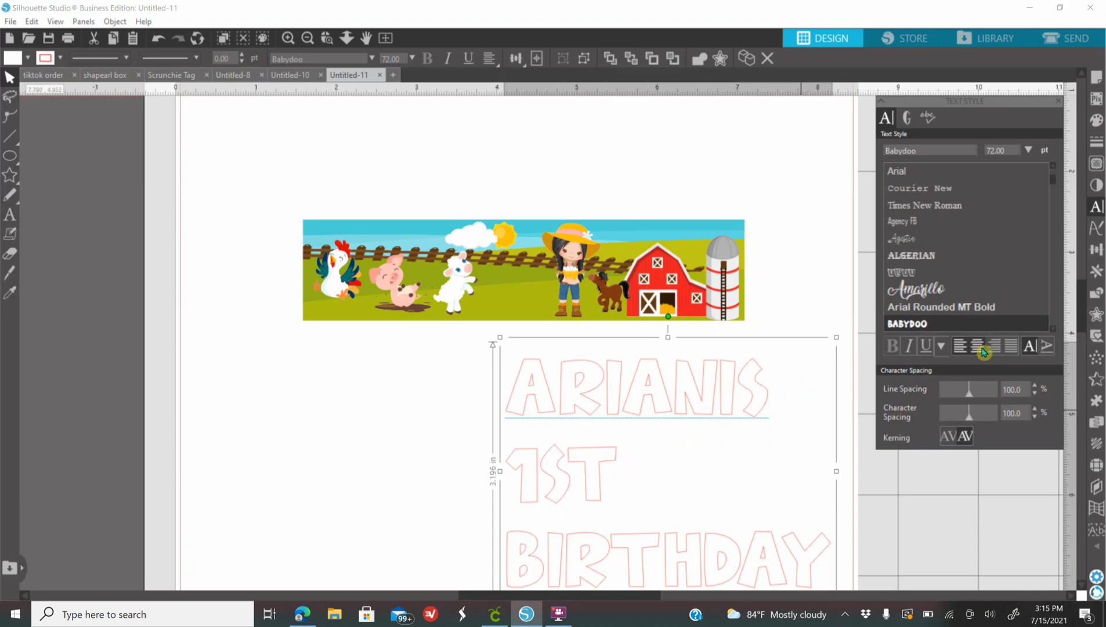
pyautogui.click(977, 348)
pyautogui.click(994, 348)
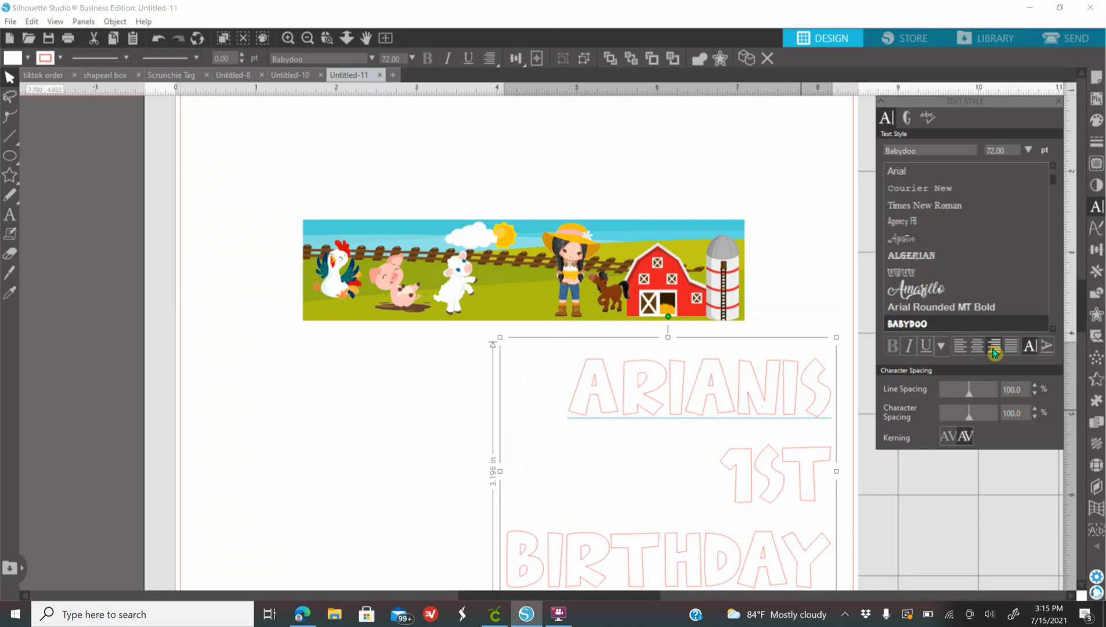
pyautogui.click(978, 346)
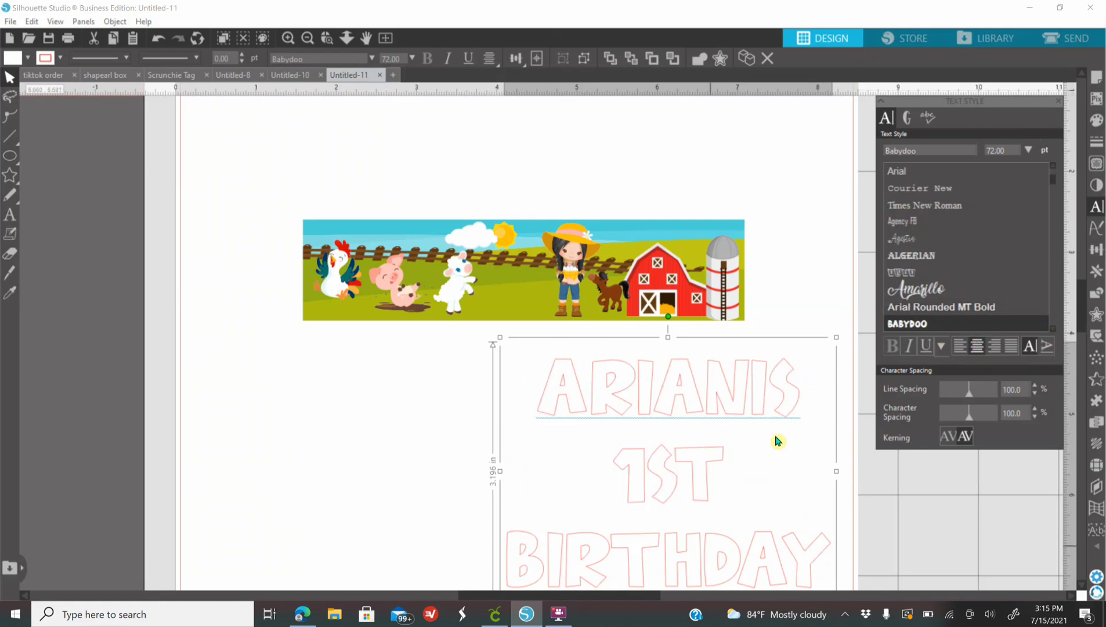
# Fill the birthday text with the red sampled from the barn
pyautogui.click(1097, 122)
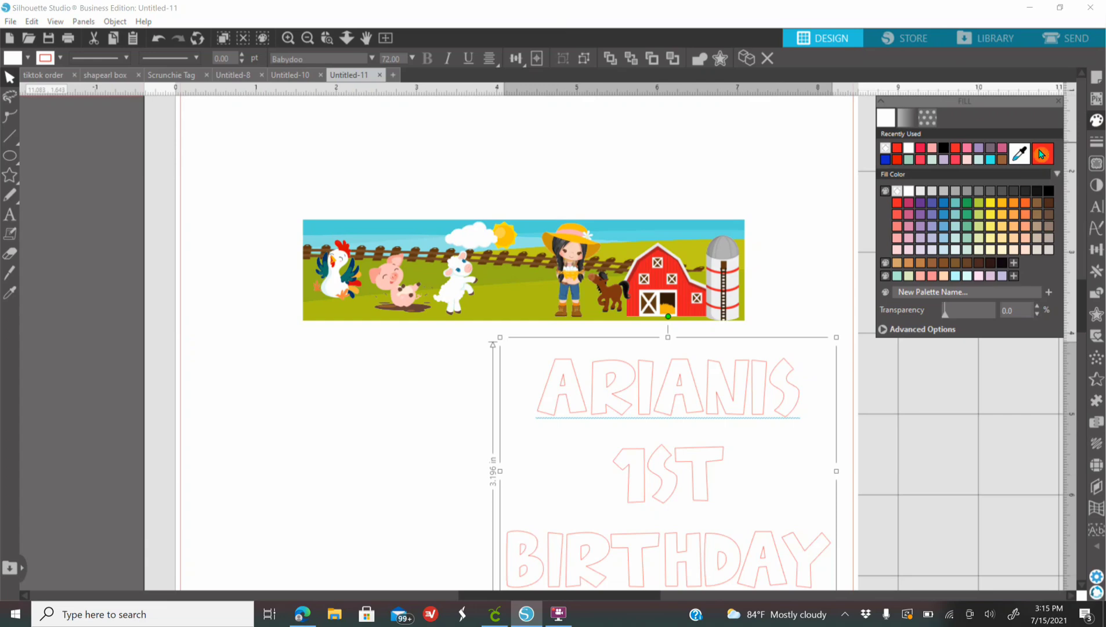
pyautogui.click(1021, 155)
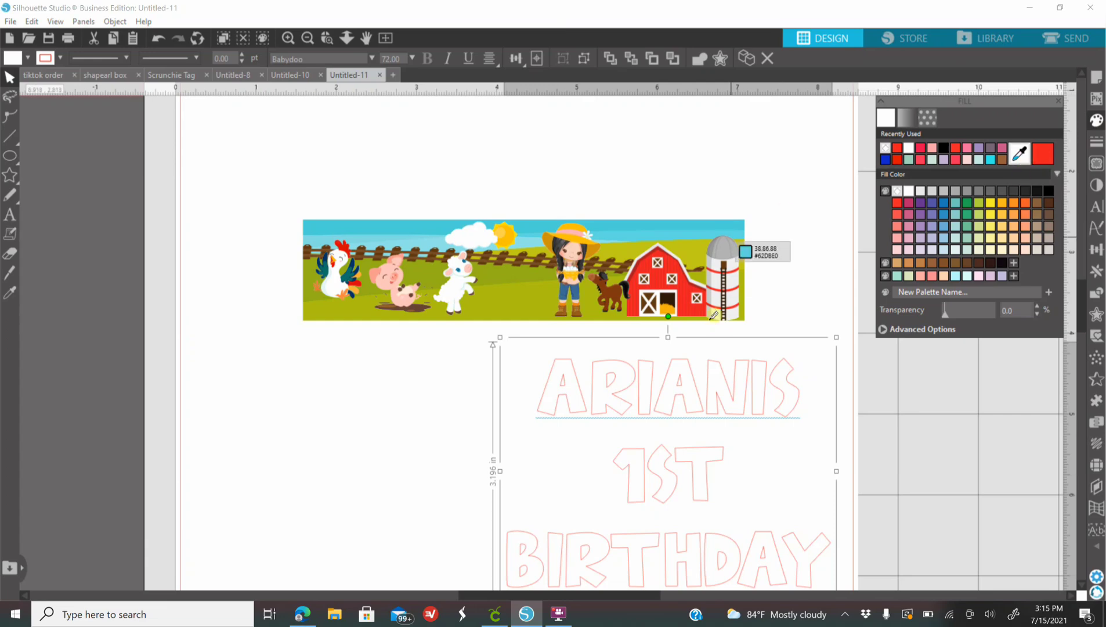
pyautogui.click(688, 287)
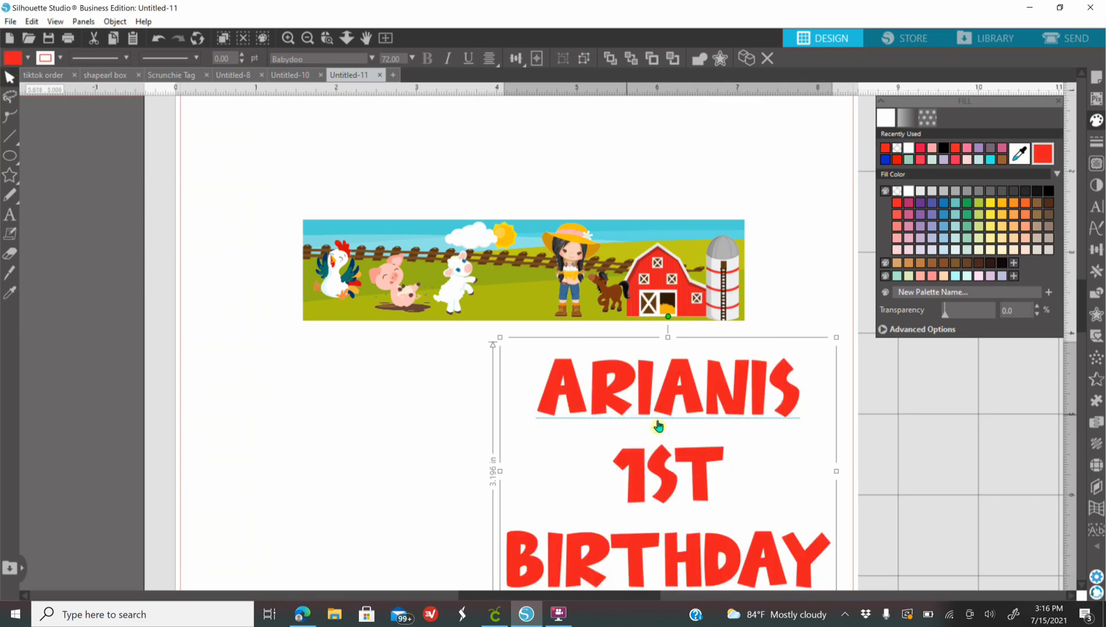
# Shrink the birthday text to about 0.71 in wide and place it on the grass between the sheep and the farm girl
pyautogui.moveTo(836, 337); pyautogui.dragTo(535, 297)
pyautogui.moveTo(509, 339); pyautogui.dragTo(515, 308)
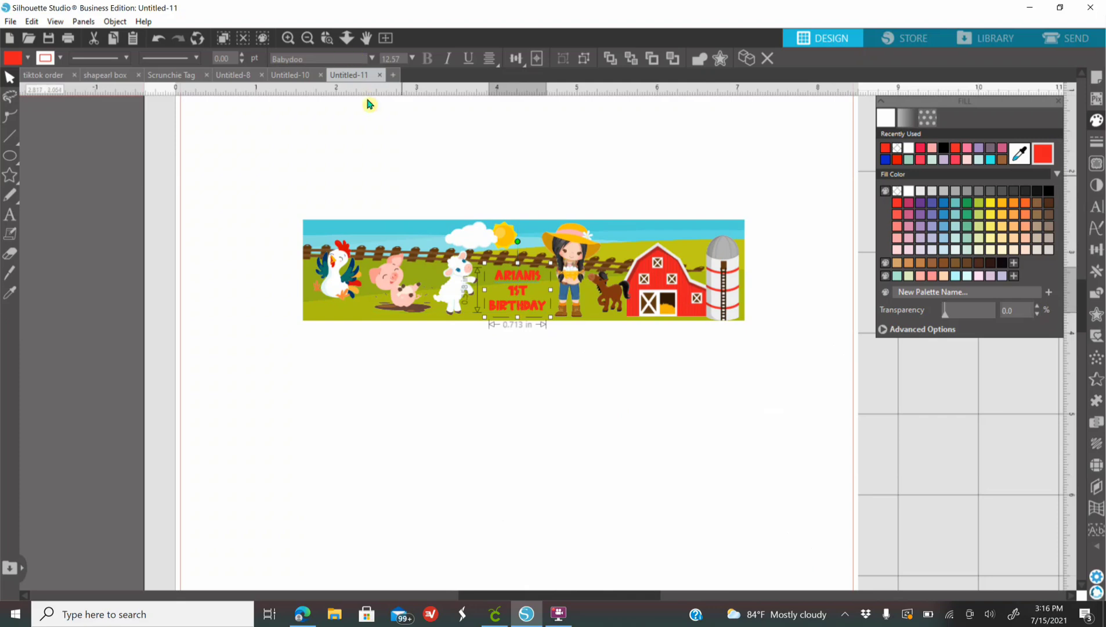
pyautogui.click(289, 38)
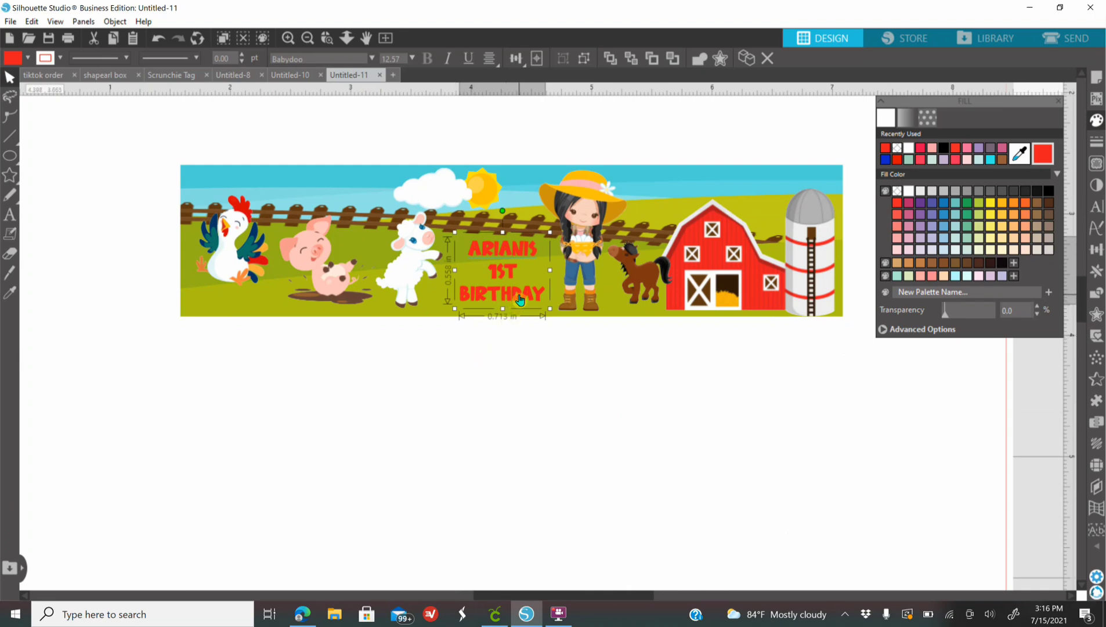
pyautogui.moveTo(520, 299); pyautogui.dragTo(517, 304)
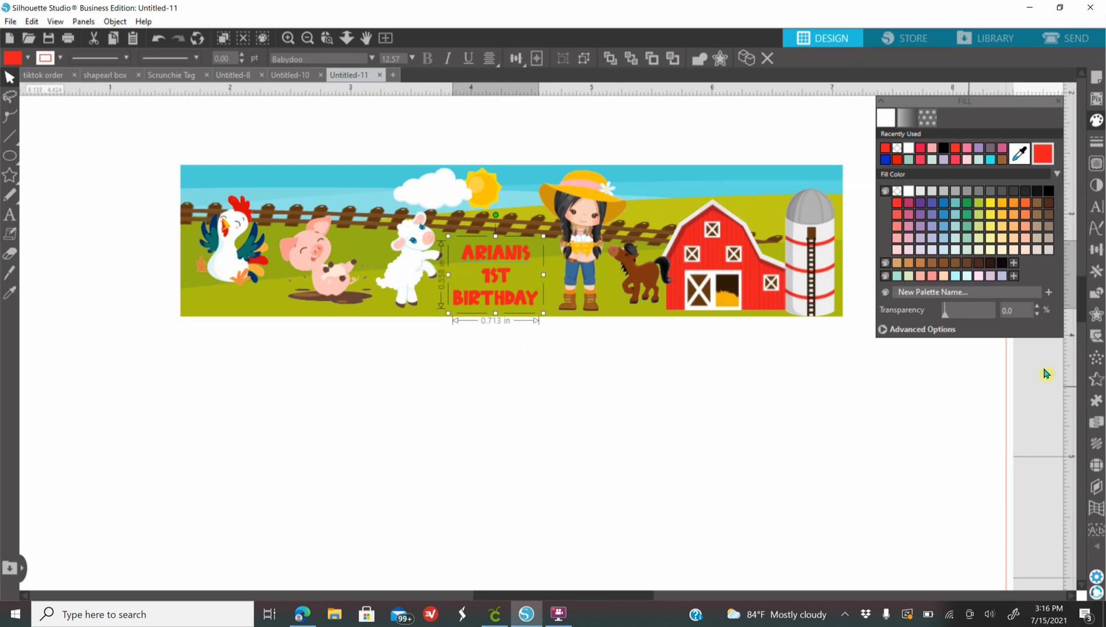
# Create a rounded-corner offset of 0.015 in around the birthday text
pyautogui.click(1097, 314)
pyautogui.click(915, 133)
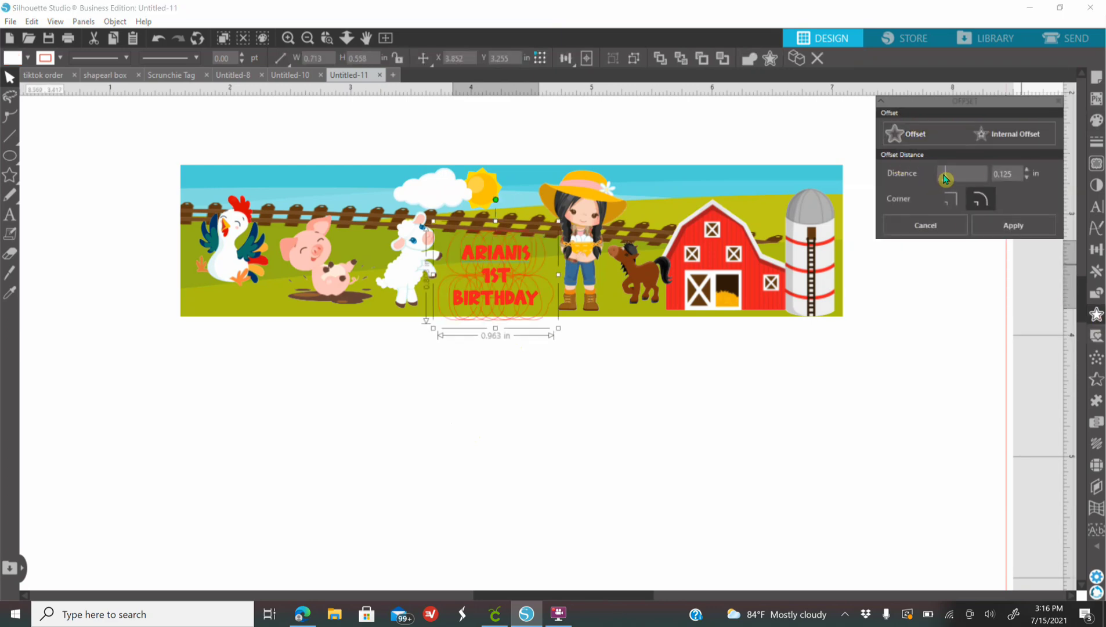
pyautogui.click(943, 175)
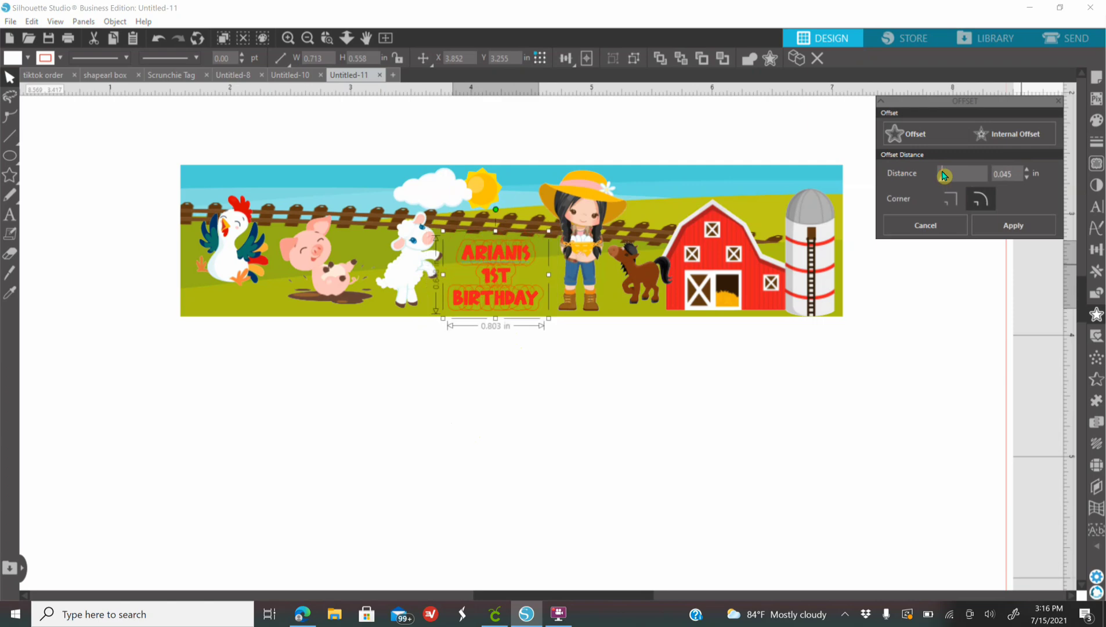
pyautogui.click(1028, 178)
pyautogui.click(1028, 178)
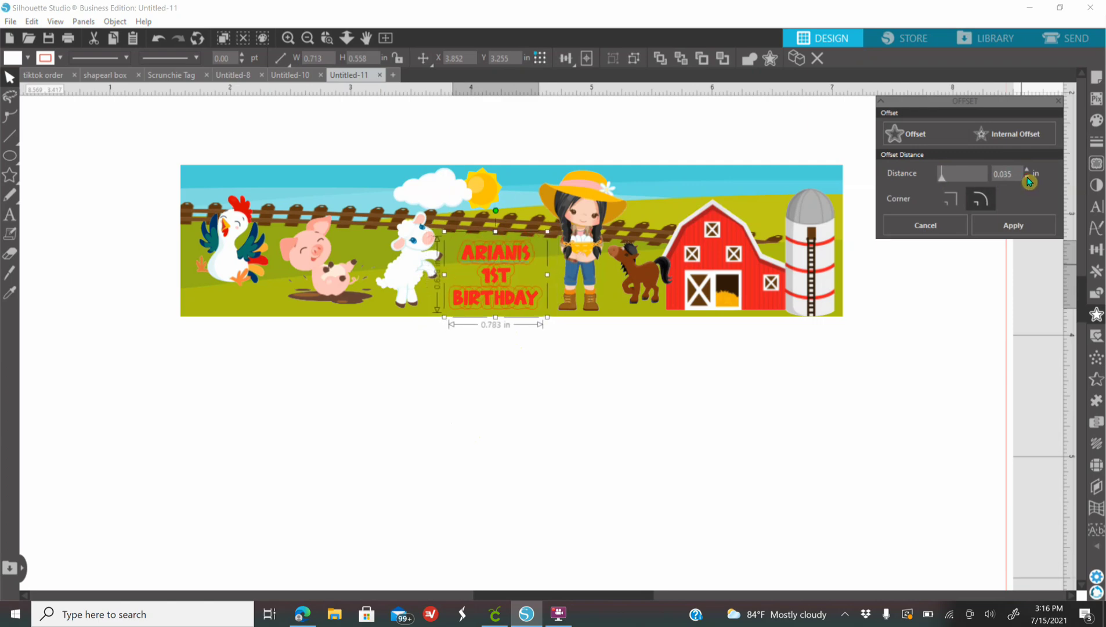
pyautogui.click(1027, 178)
pyautogui.click(1028, 179)
pyautogui.click(1028, 179)
pyautogui.click(1028, 179)
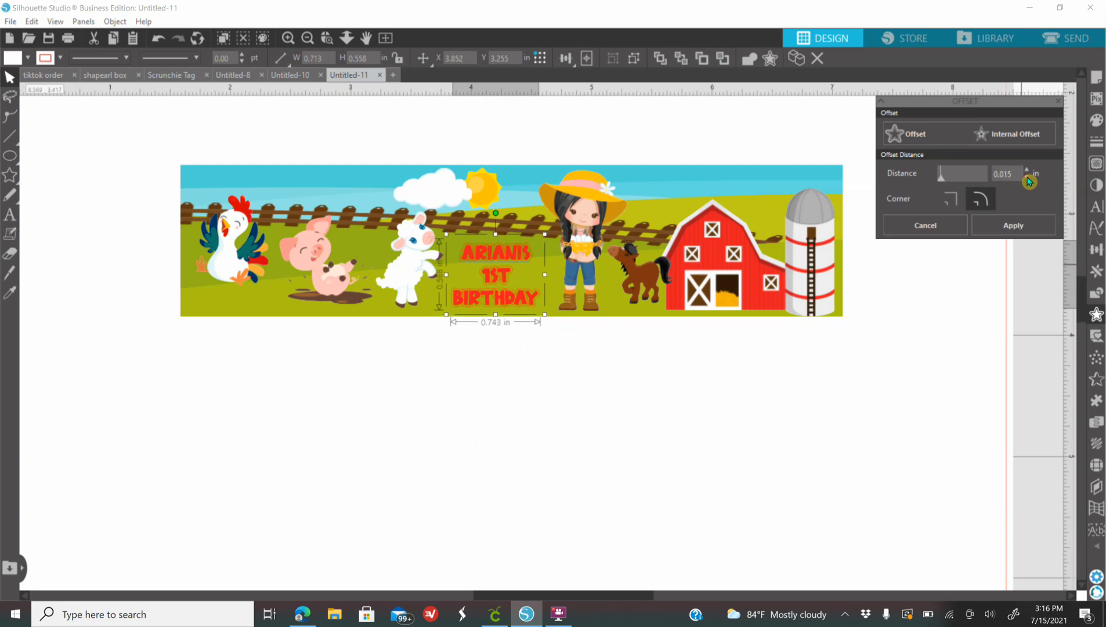
# Fill the text's offset with white and set its line color to transparent
pyautogui.click(1097, 121)
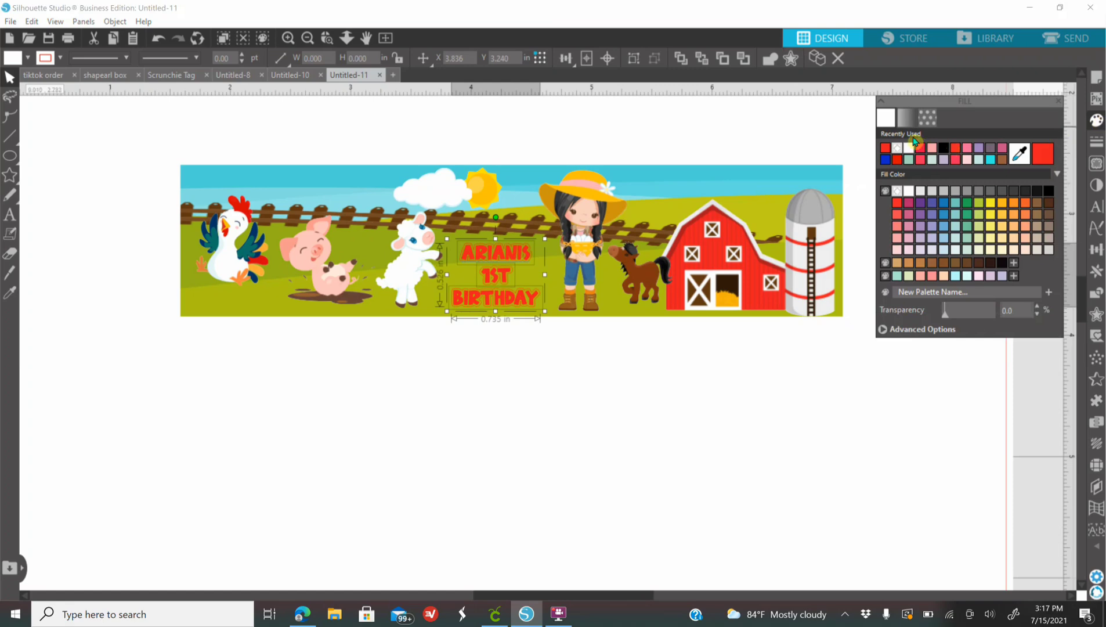
pyautogui.click(911, 148)
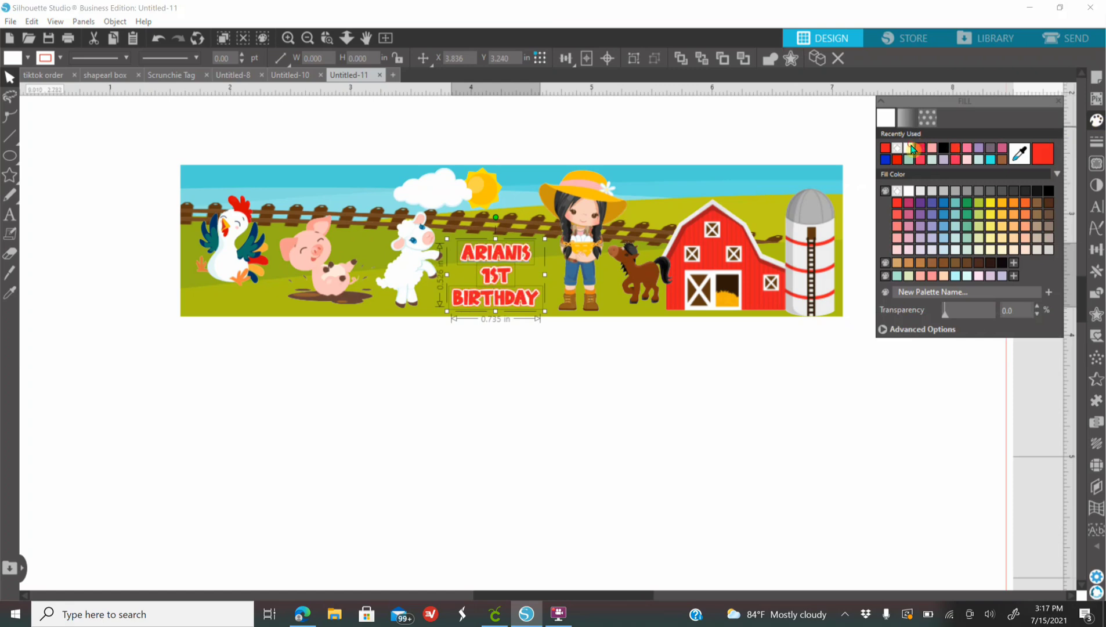
pyautogui.click(1097, 142)
pyautogui.click(907, 118)
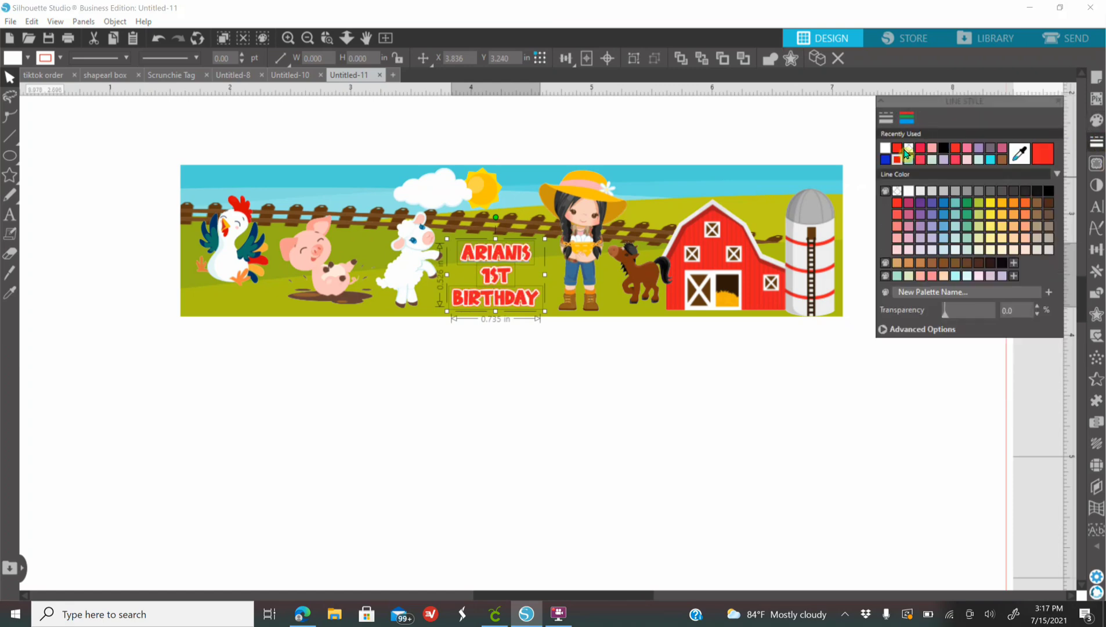
pyautogui.click(910, 149)
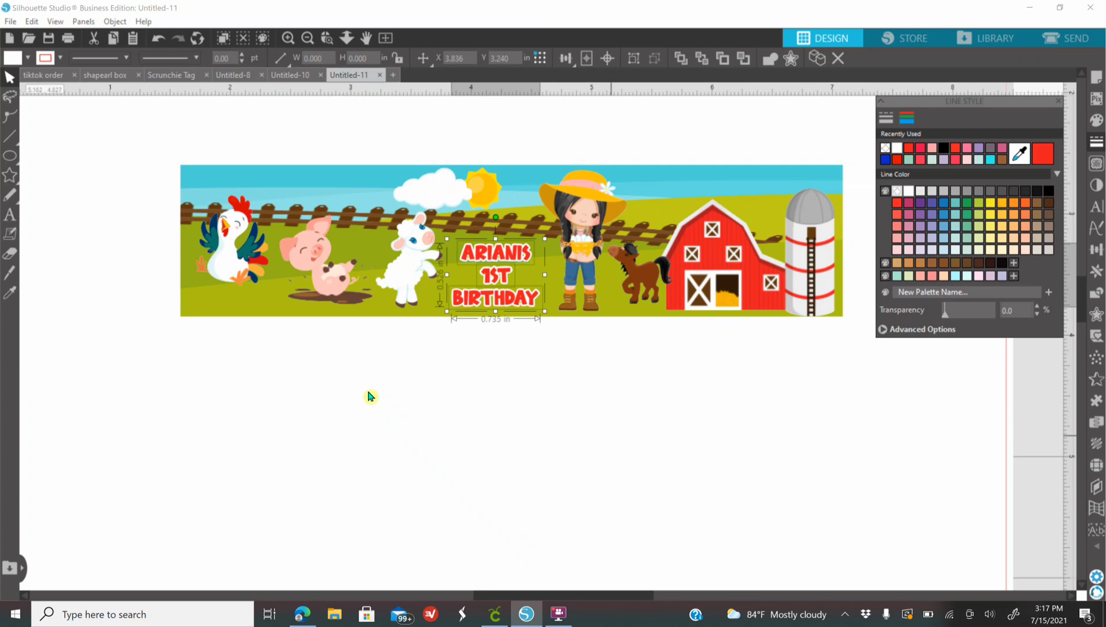
pyautogui.click(243, 268)
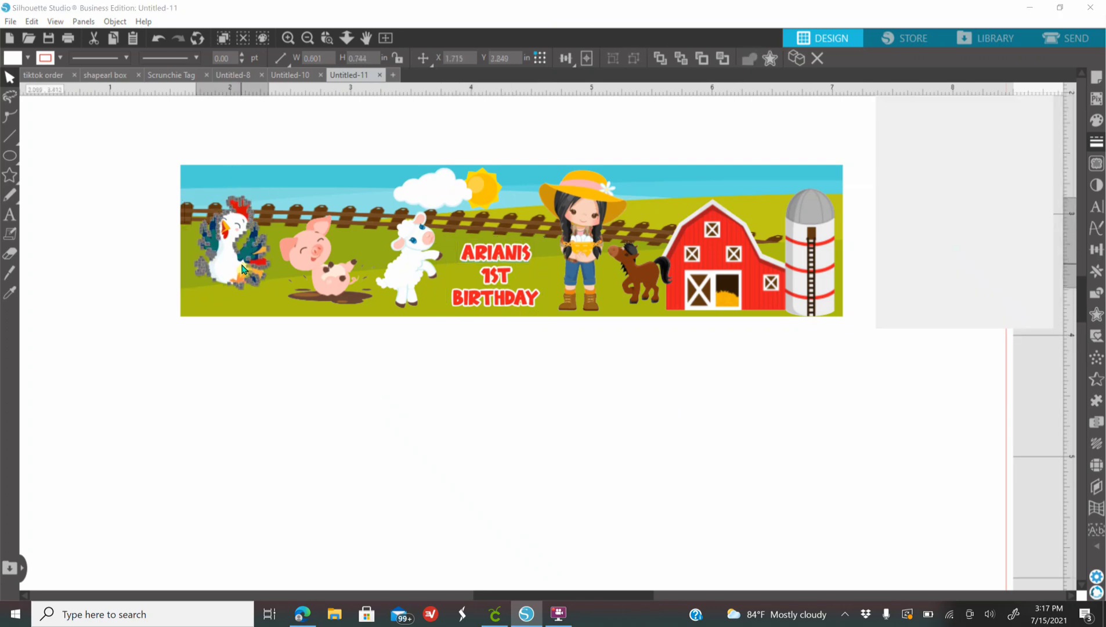
# Shrink the chicken on the left end of the strip to about 0.50 in wide
pyautogui.doubleClick(227, 263)
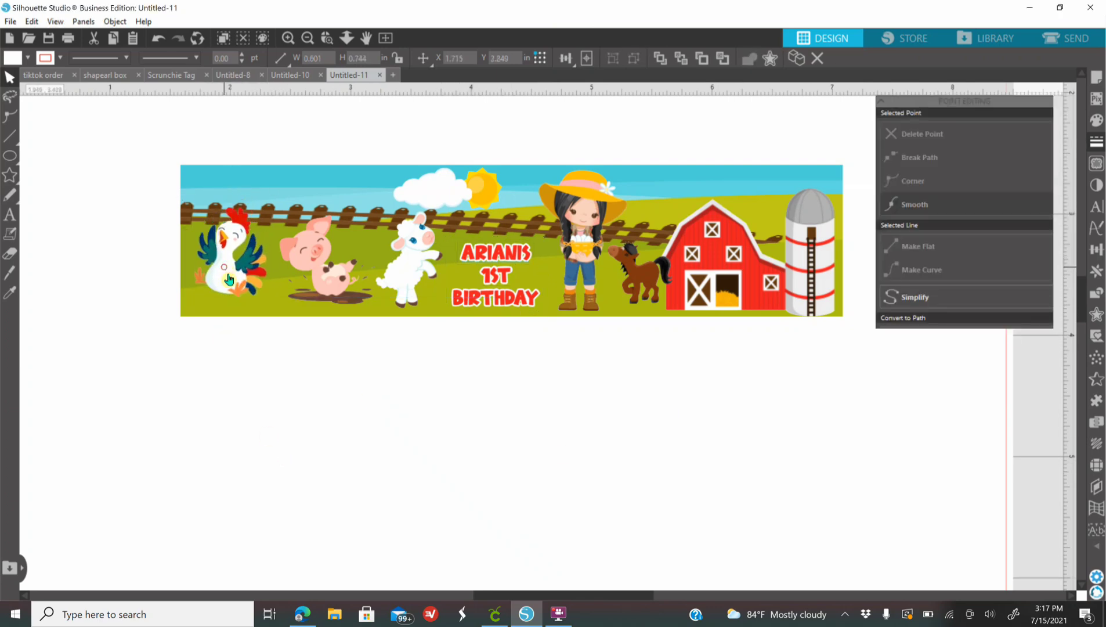
pyautogui.moveTo(272, 301); pyautogui.dragTo(260, 293)
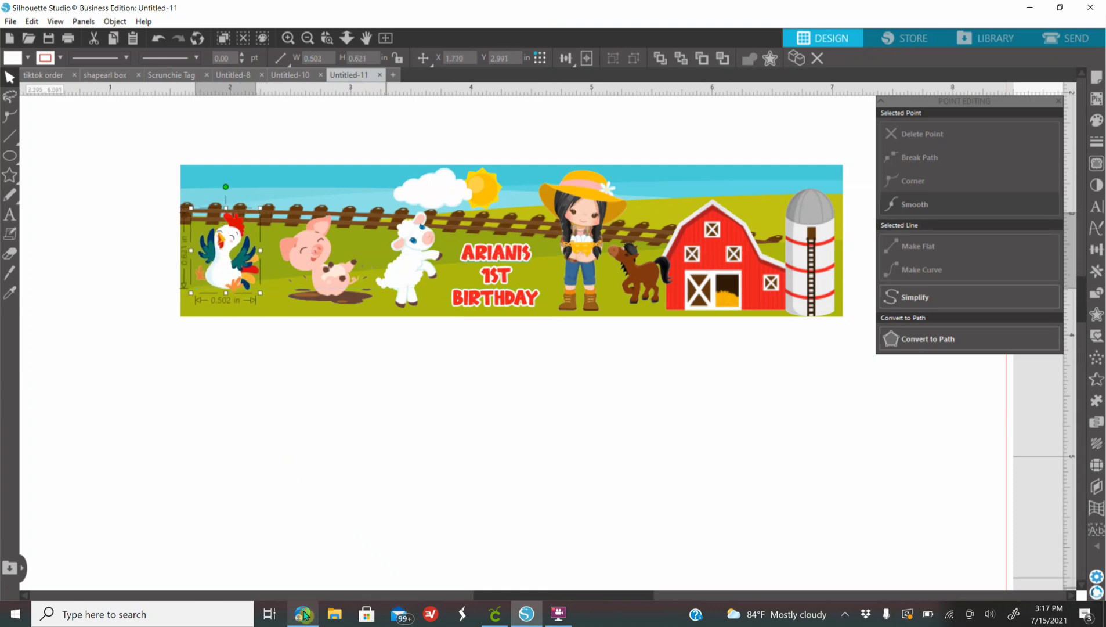
# Switch to the web browser and run a Bing image search for "yellow bubble png"
pyautogui.click(303, 614)
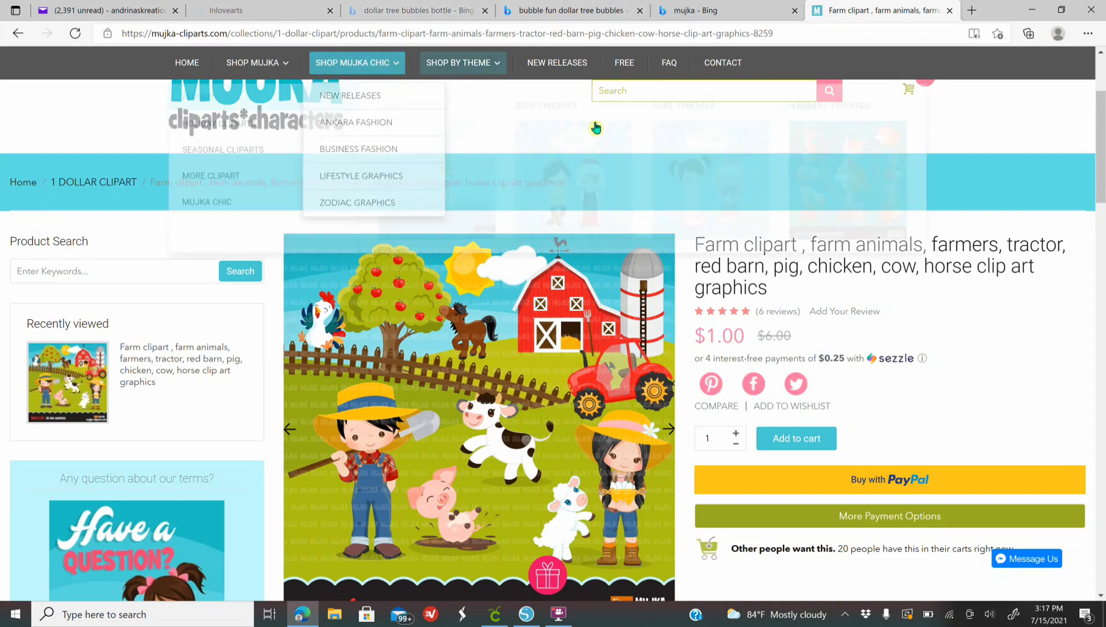
pyautogui.click(422, 17)
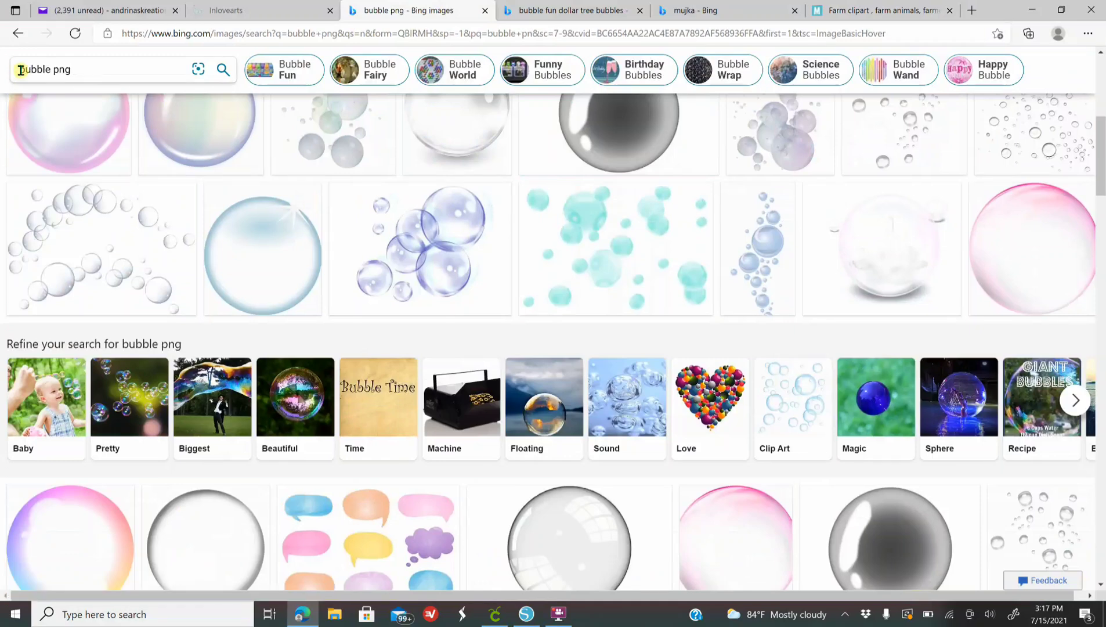
pyautogui.click(21, 70)
pyautogui.write('yellow')
pyautogui.press('Return')
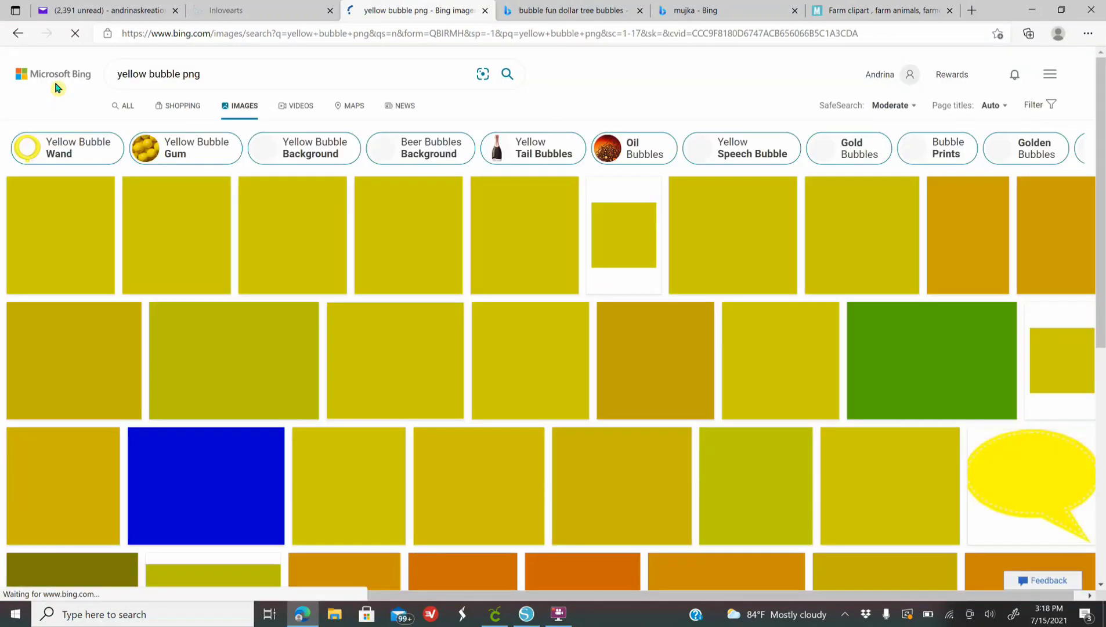
# Look through the image results for a yellow bubbles clip art, view it enlarged and bring up its save options
pyautogui.scroll(-4, 485, 330)
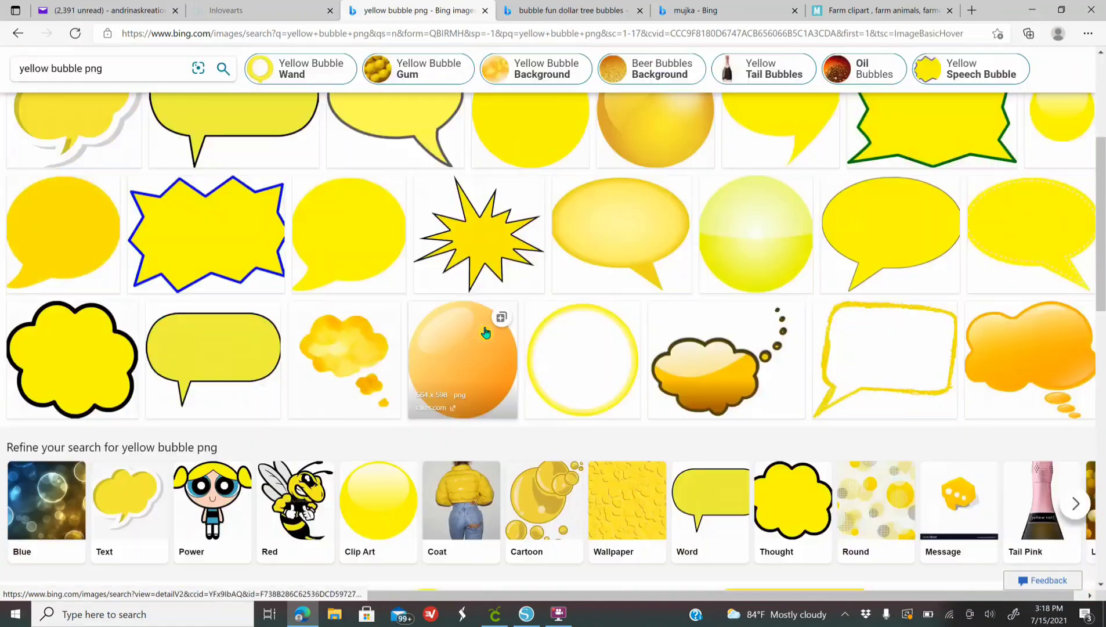
pyautogui.scroll(-10, 485, 331)
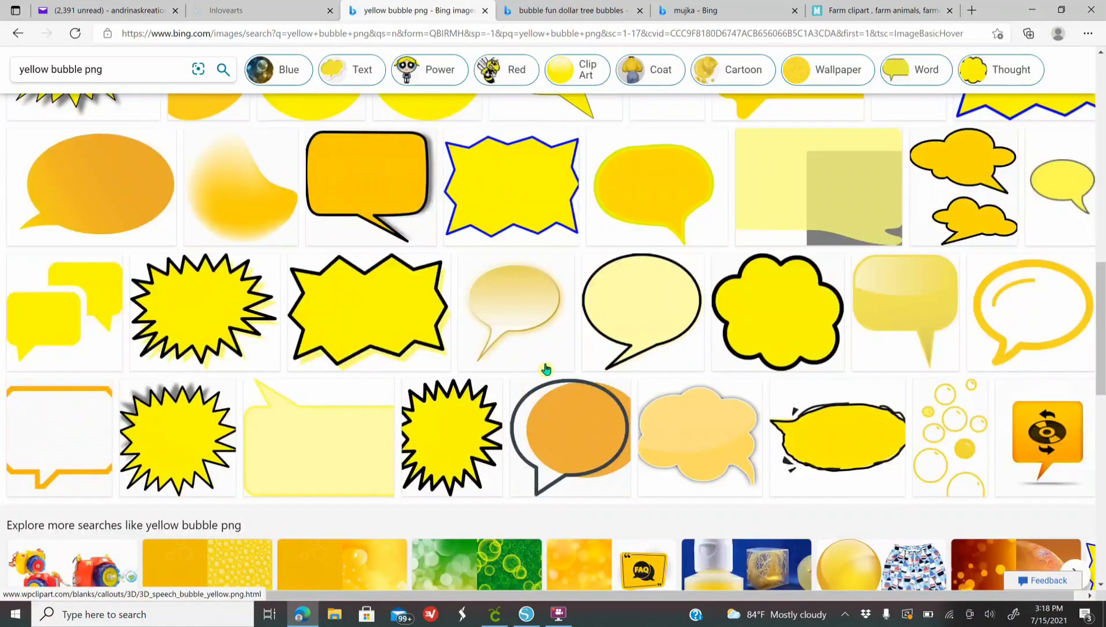
pyautogui.scroll(-2, 545, 369)
pyautogui.click(939, 311)
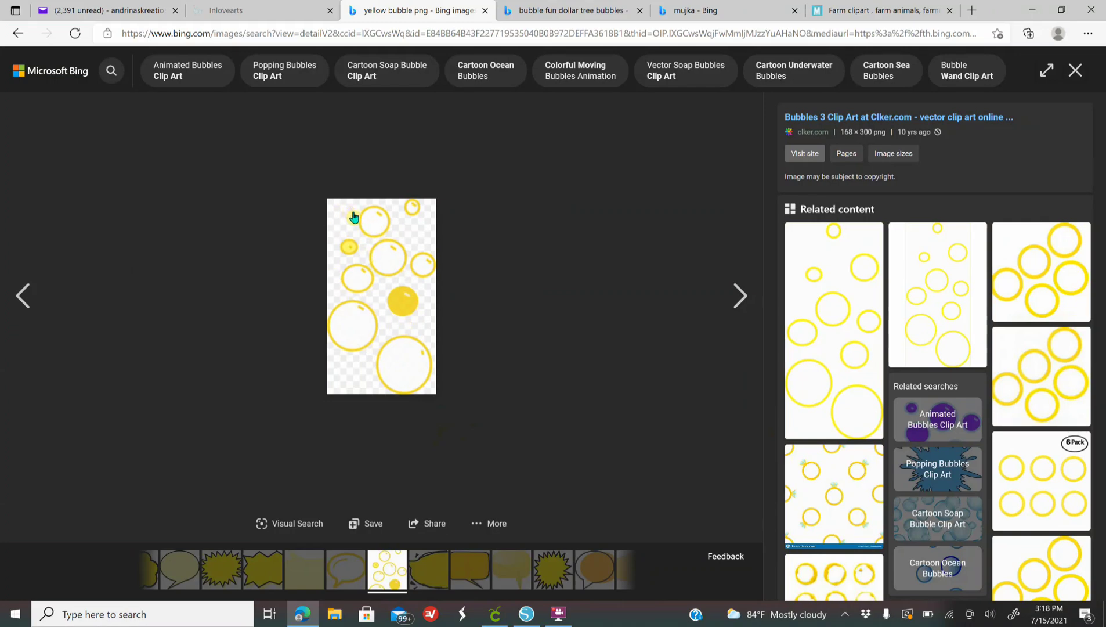
pyautogui.rightClick(386, 261)
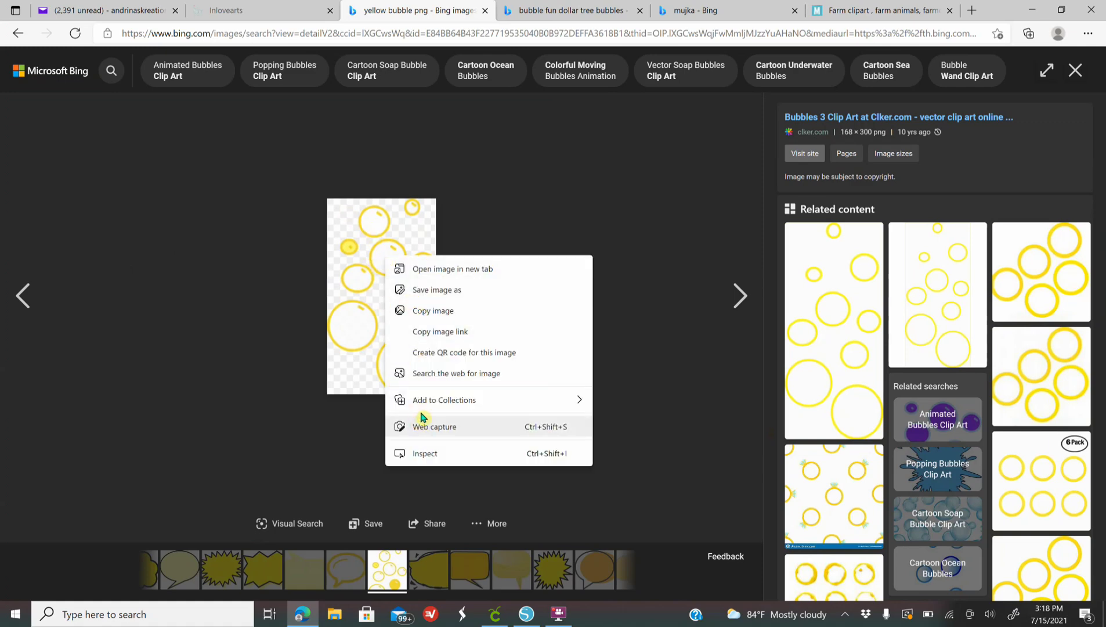
# Return to Silhouette Studio, dismiss the point editing options, and add the bubbles-md image from File Explorer to the page
pyautogui.click(527, 613)
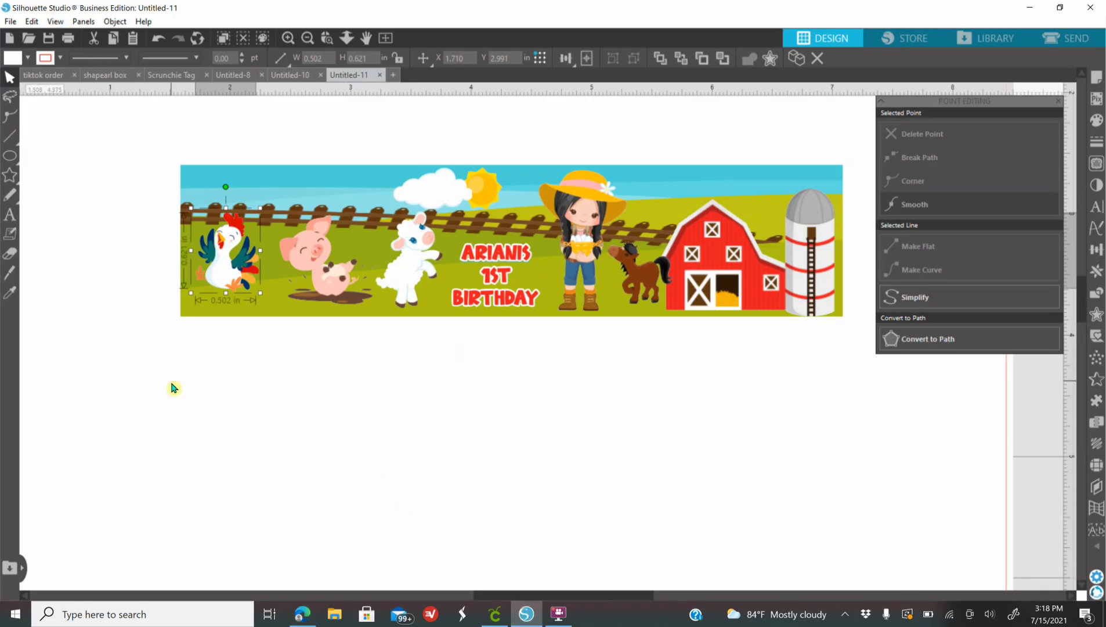
pyautogui.click(1059, 104)
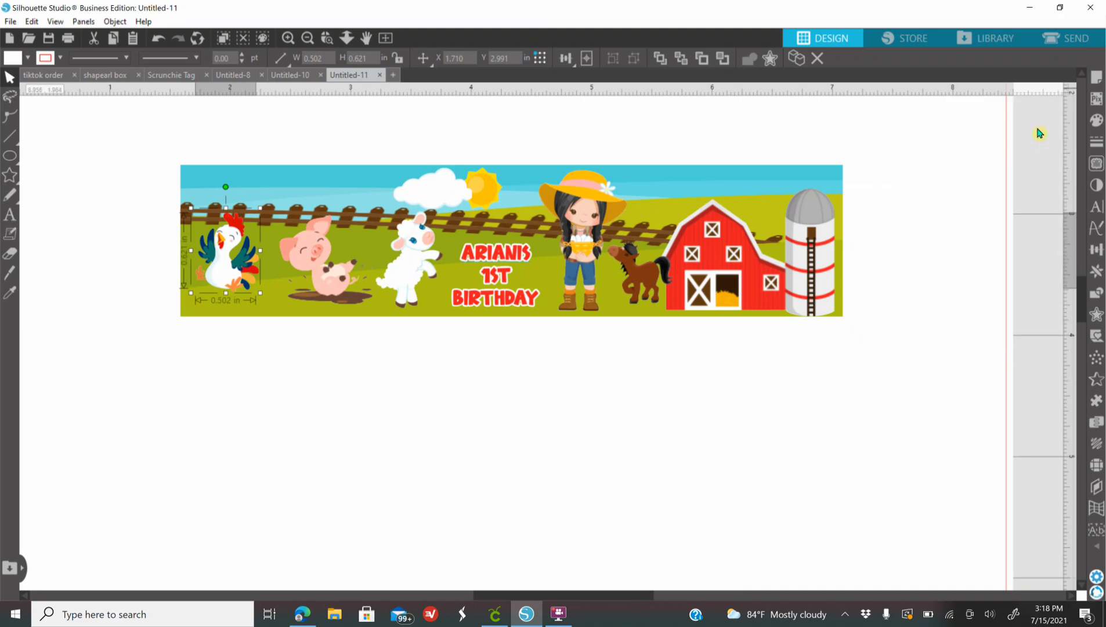
pyautogui.click(336, 615)
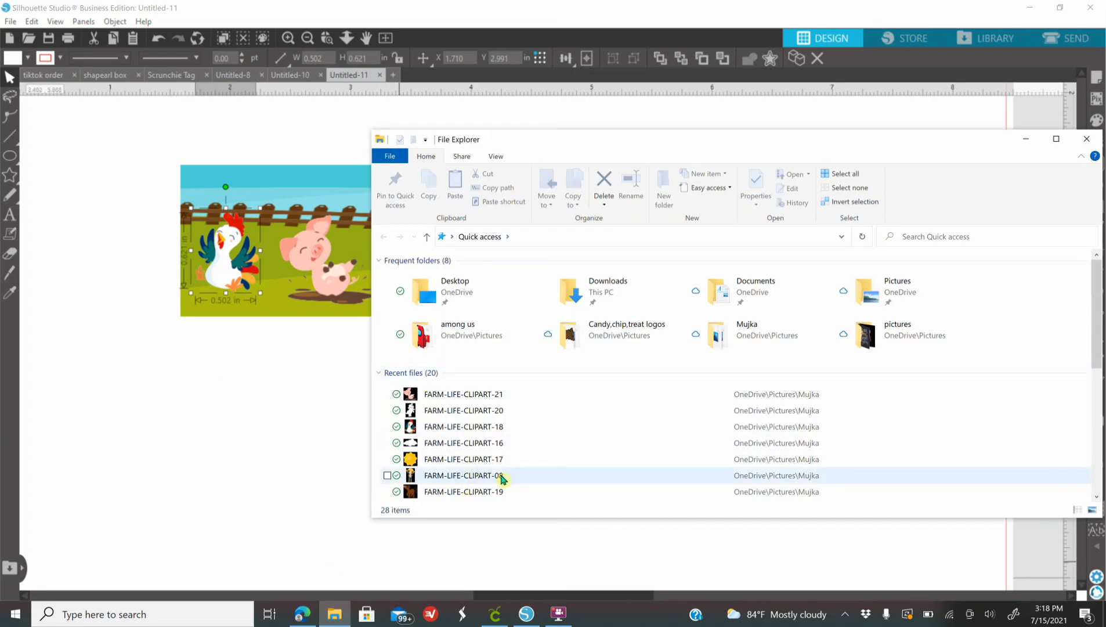
pyautogui.scroll(-3, 499, 475)
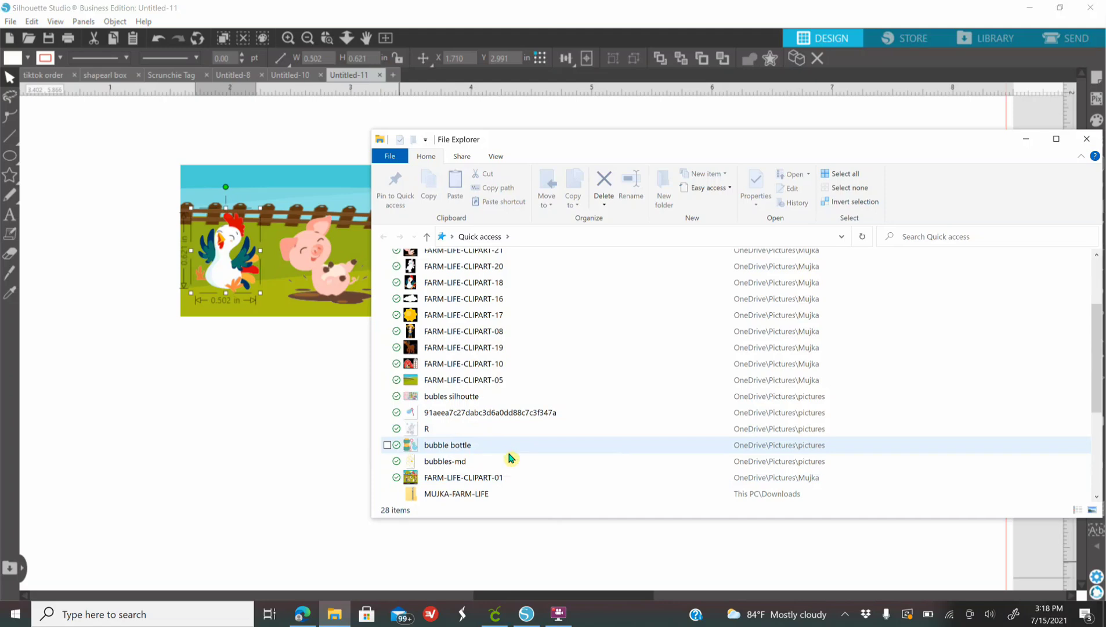
pyautogui.moveTo(496, 460); pyautogui.dragTo(320, 451)
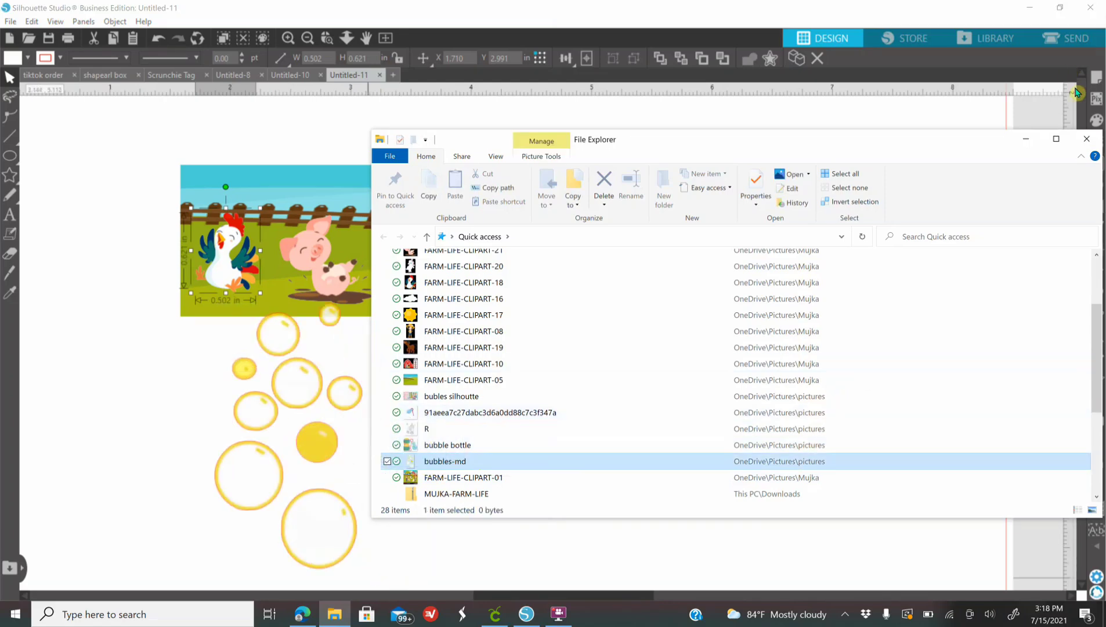
# Set the line color of the bubbles image to transparent
pyautogui.click(321, 513)
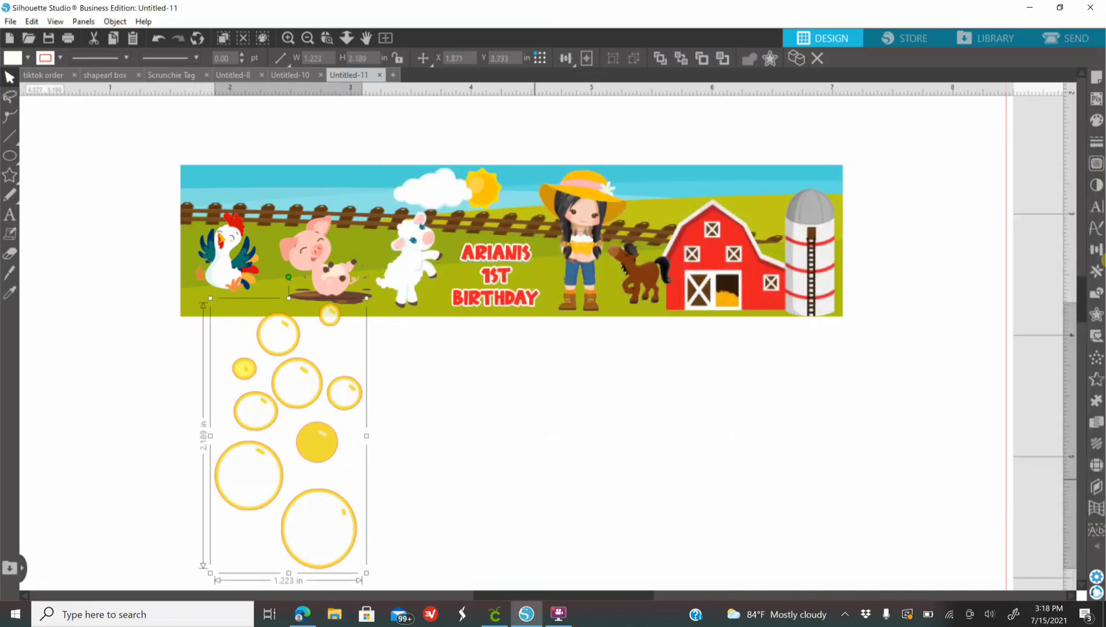
pyautogui.click(1099, 148)
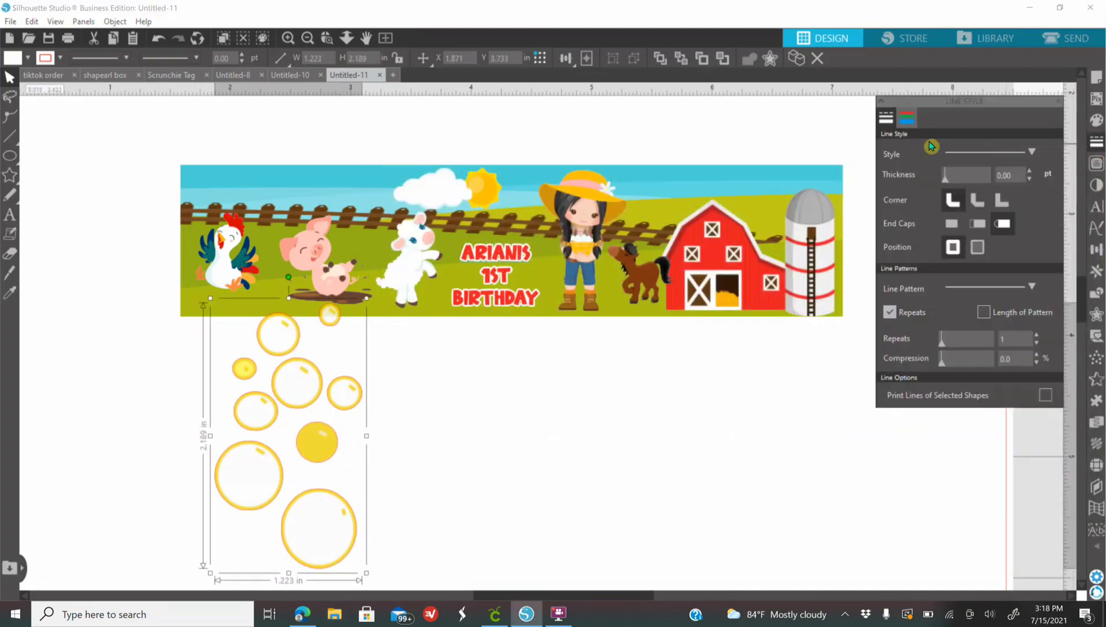
pyautogui.click(907, 119)
pyautogui.click(886, 149)
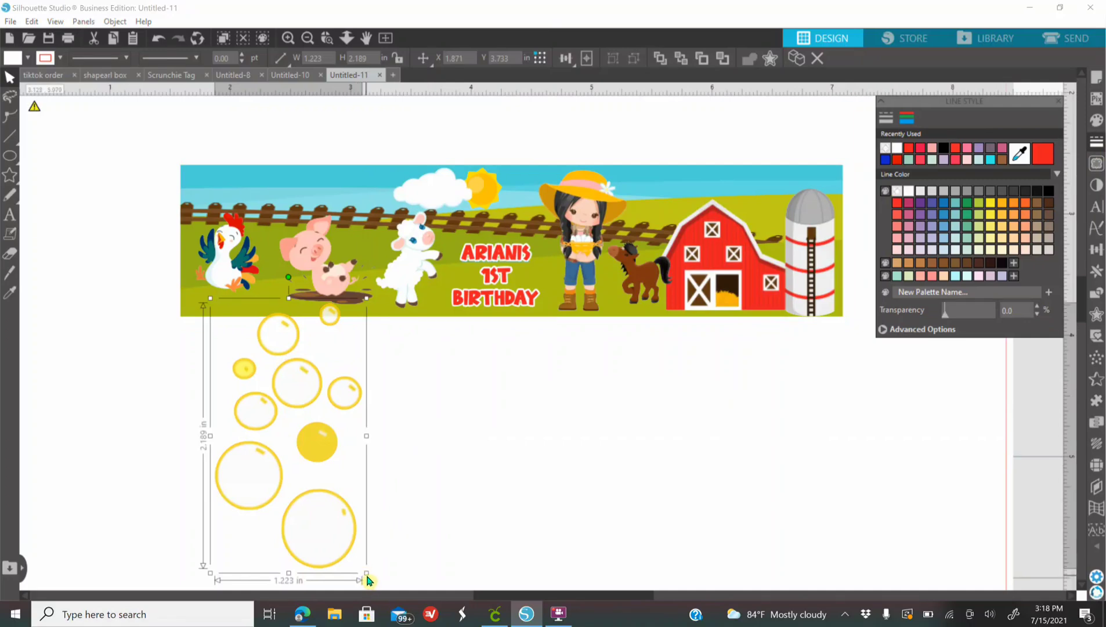
# Shrink the bubbles to about 0.25 in wide, tilt them clockwise, and place them between the chicken and the pig
pyautogui.moveTo(367, 574); pyautogui.dragTo(264, 388)
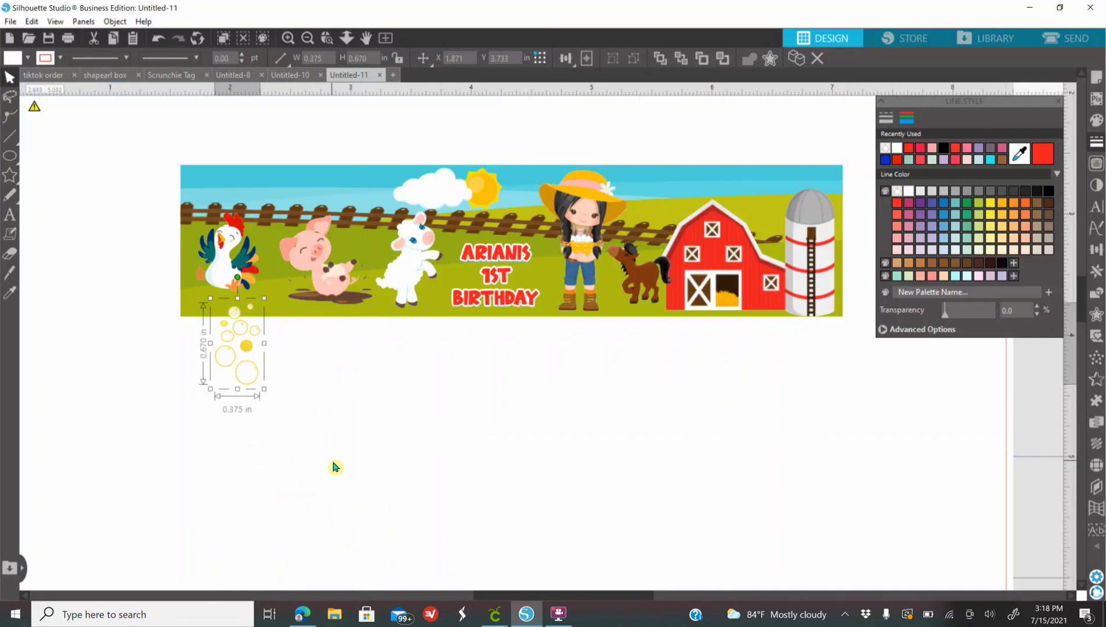
pyautogui.moveTo(245, 332); pyautogui.dragTo(328, 445)
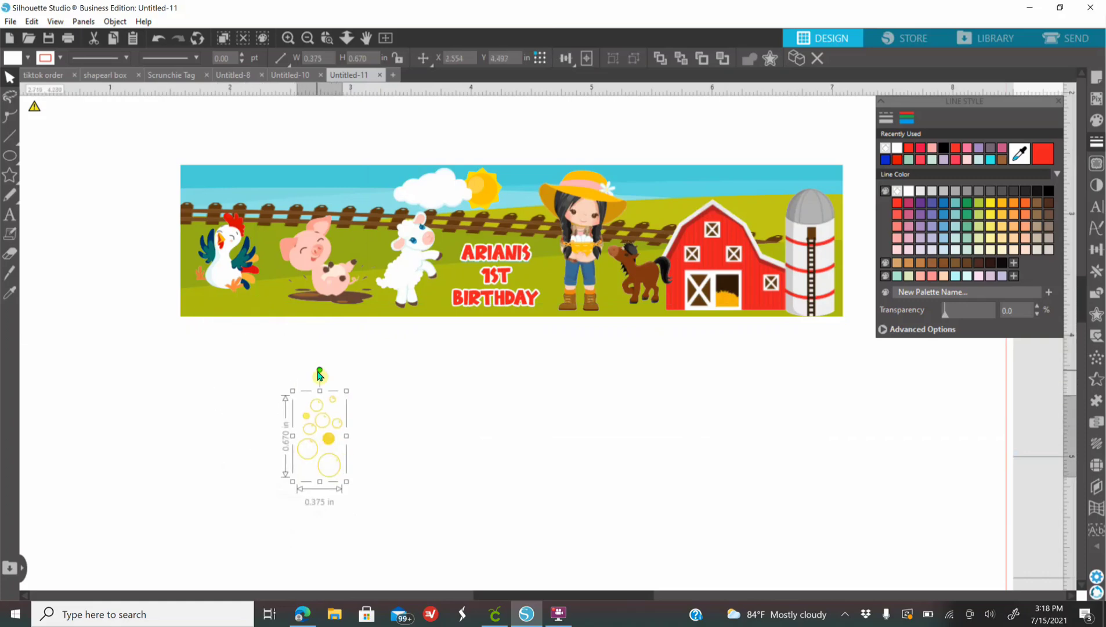
pyautogui.moveTo(317, 370); pyautogui.dragTo(345, 376)
pyautogui.moveTo(296, 482); pyautogui.dragTo(259, 244)
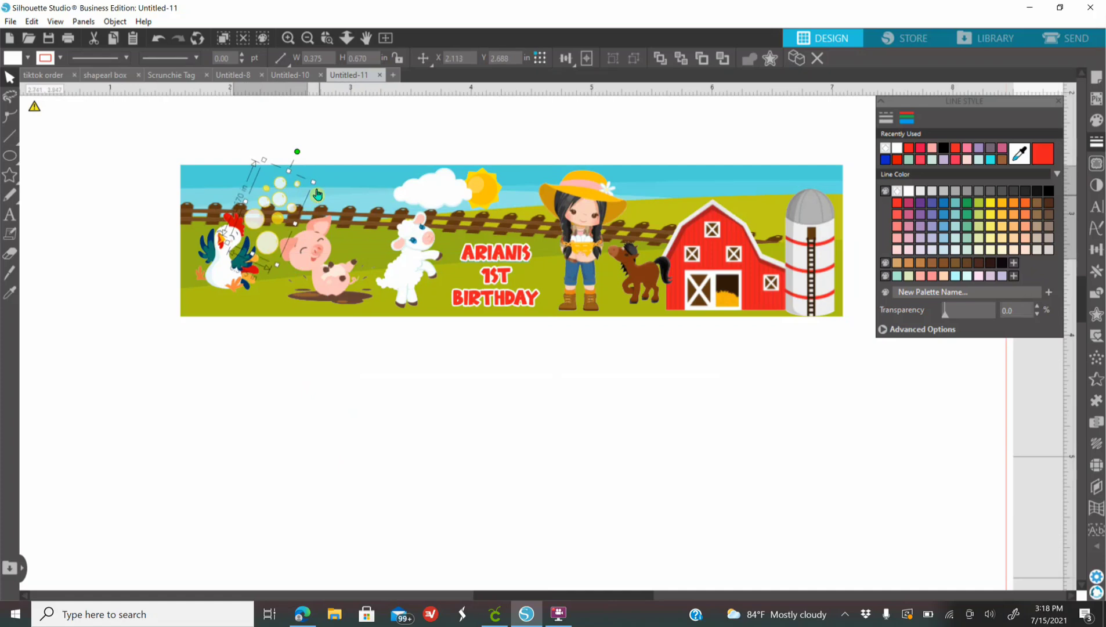
pyautogui.moveTo(313, 183); pyautogui.dragTo(290, 191)
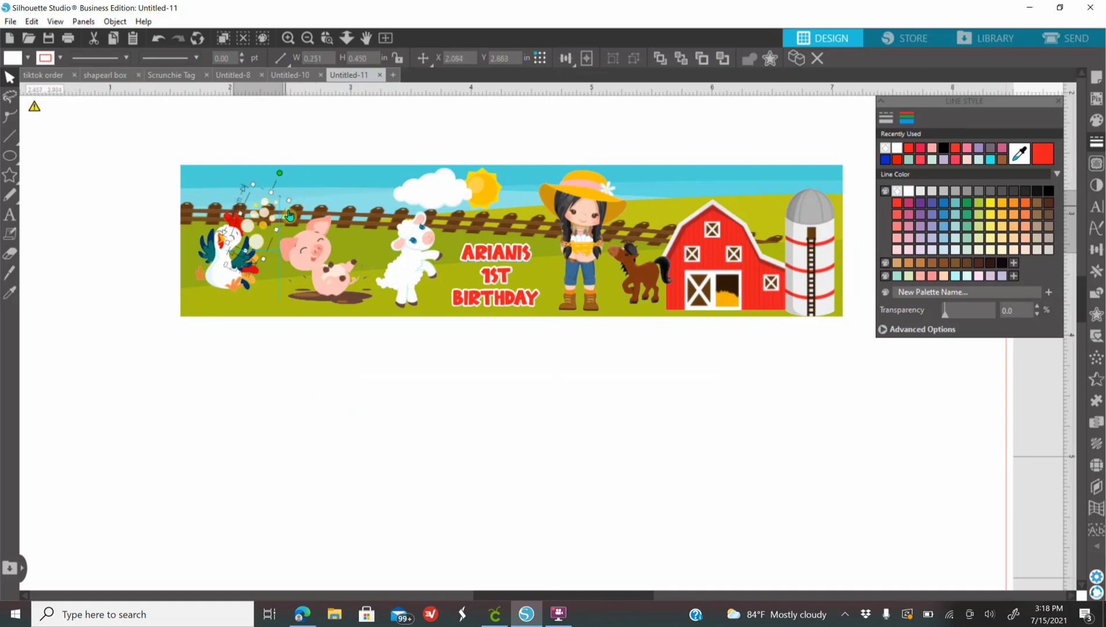
pyautogui.moveTo(266, 231); pyautogui.dragTo(271, 227)
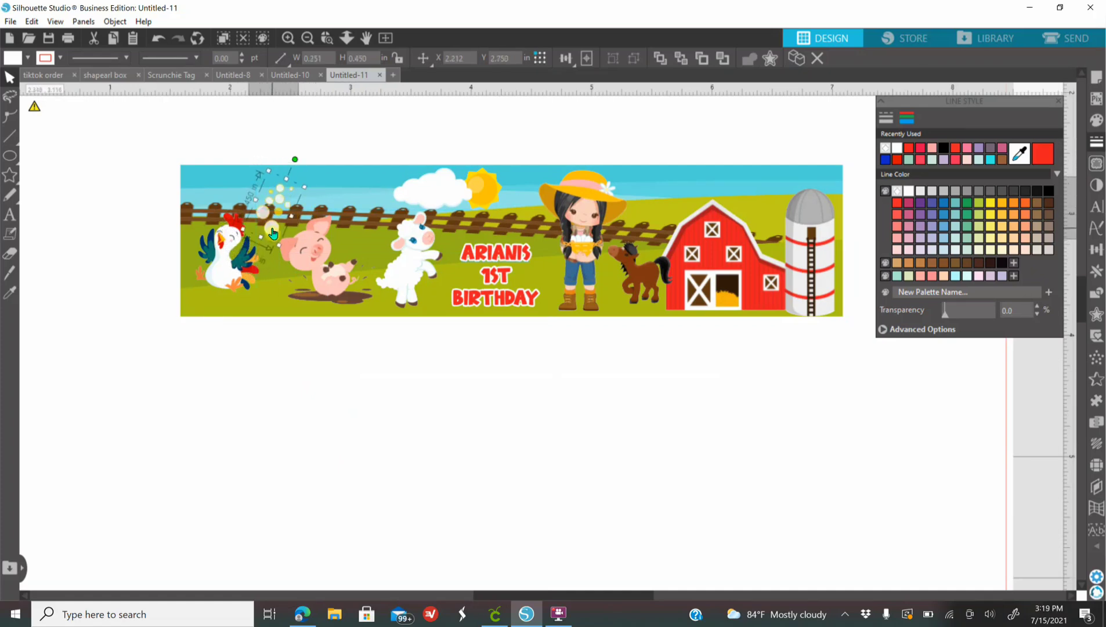
# Duplicate the bubbles, flip the copy horizontally, and place it between the pig and the sheep
pyautogui.rightClick(273, 234)
pyautogui.click(311, 327)
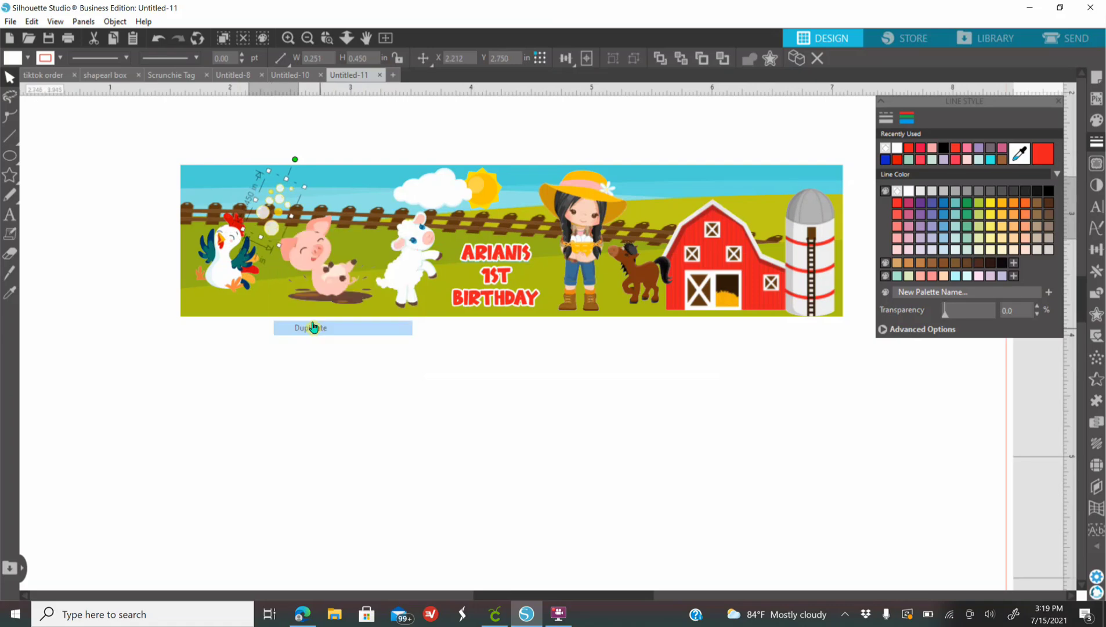
pyautogui.moveTo(286, 243); pyautogui.dragTo(361, 235)
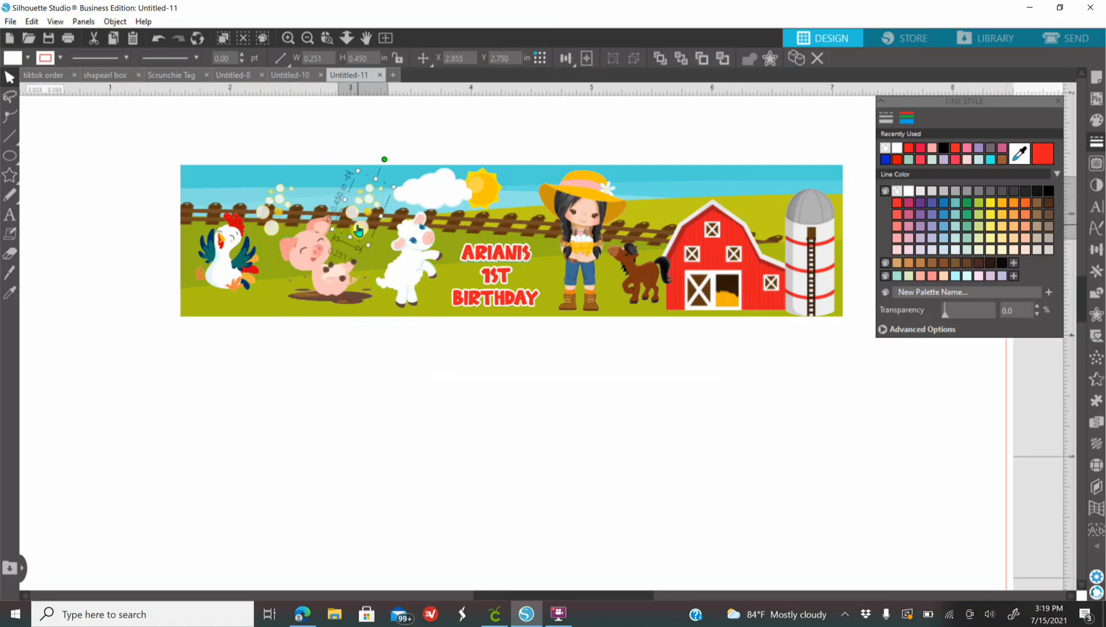
pyautogui.rightClick(362, 234)
pyautogui.click(430, 357)
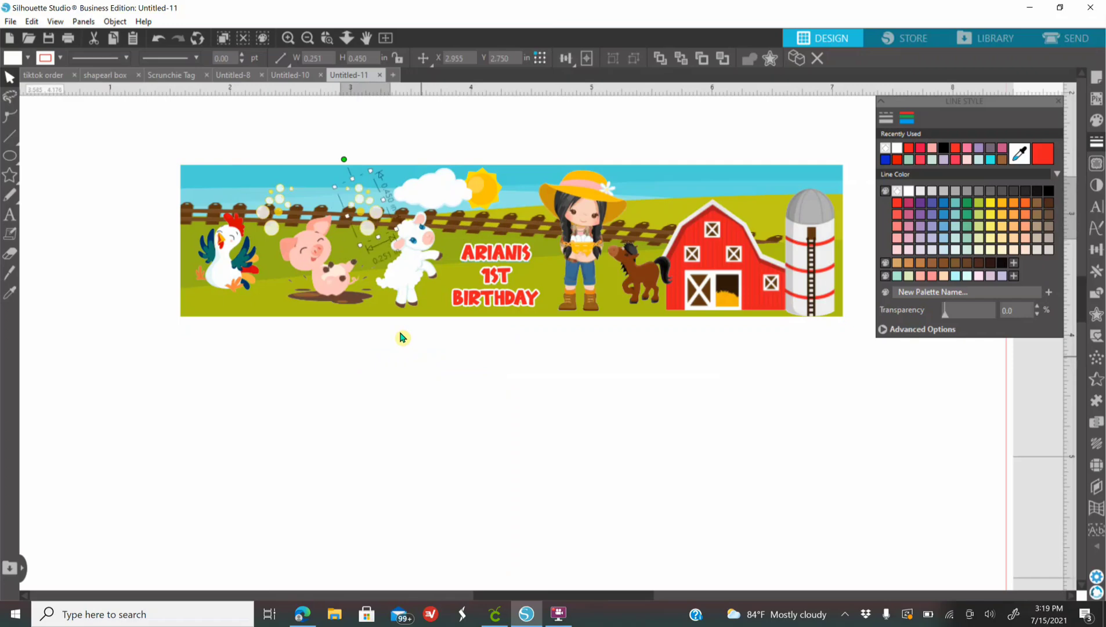
pyautogui.moveTo(367, 225); pyautogui.dragTo(367, 219)
# Duplicate the flipped bubbles and place the copy above the barn roof beside the silo
pyautogui.rightClick(364, 226)
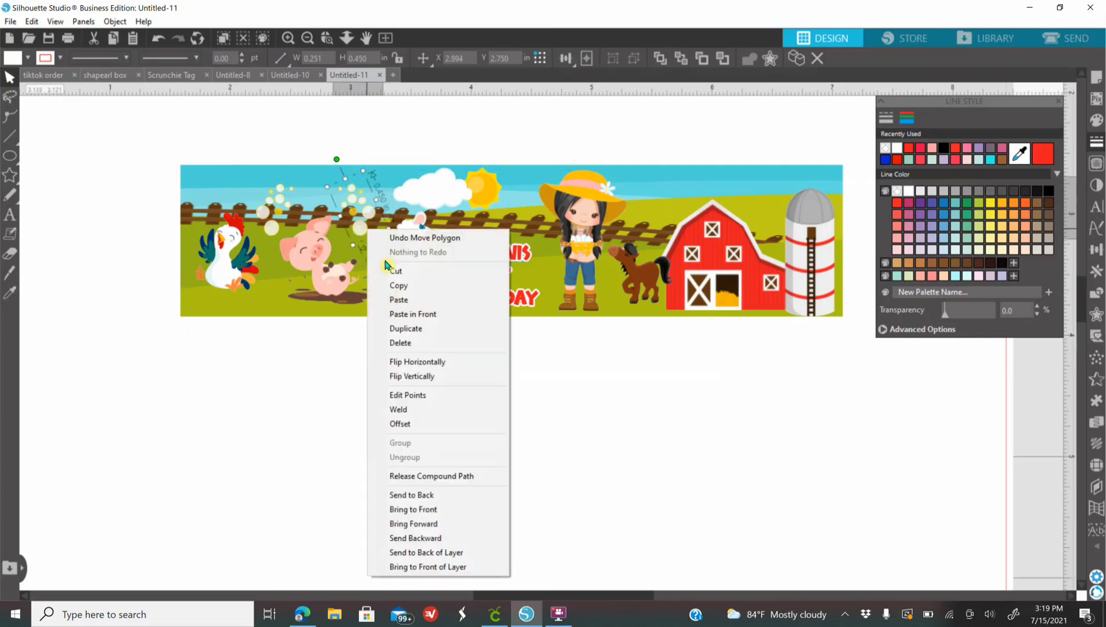
pyautogui.click(407, 328)
pyautogui.moveTo(368, 233); pyautogui.dragTo(762, 216)
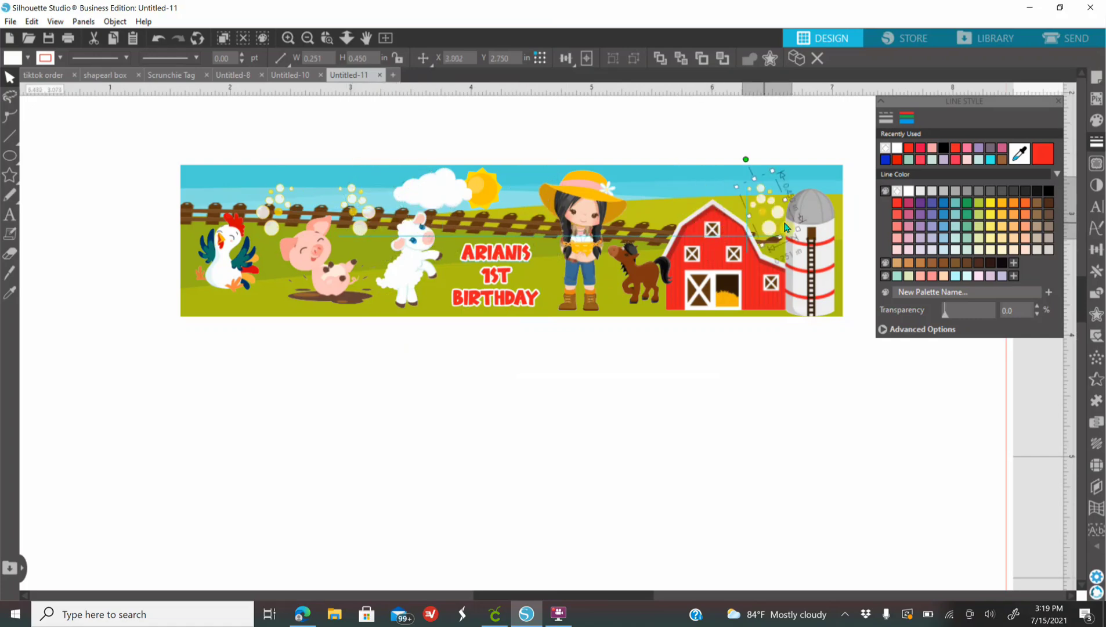
# Duplicate the barn bubbles, flip the copy horizontally, and place it above the horse at about 0.20 in wide
pyautogui.rightClick(762, 216)
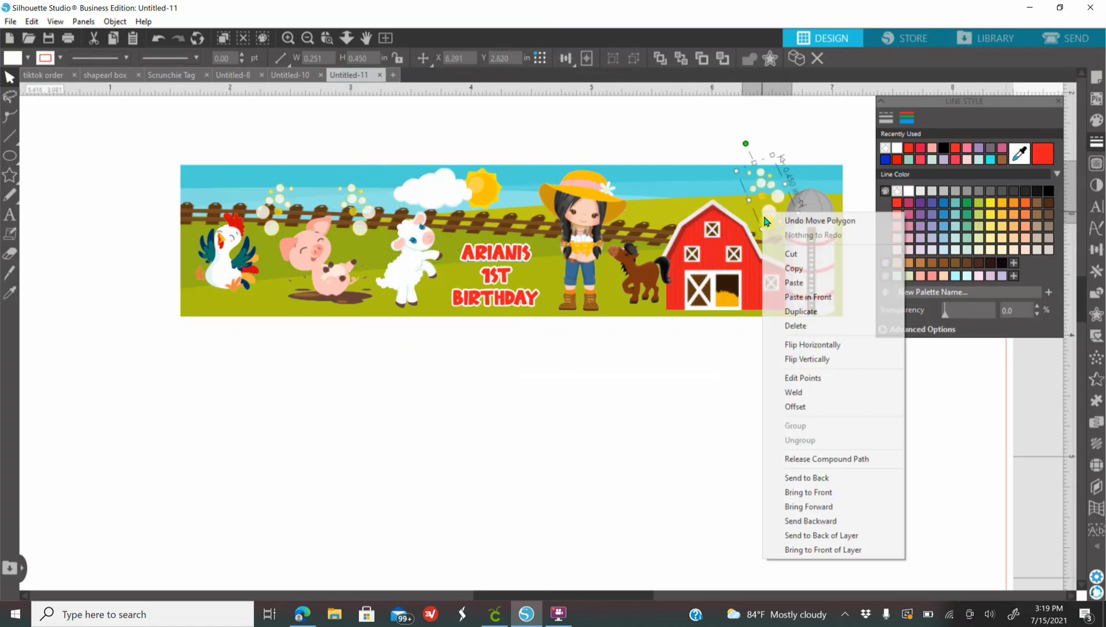
pyautogui.click(795, 312)
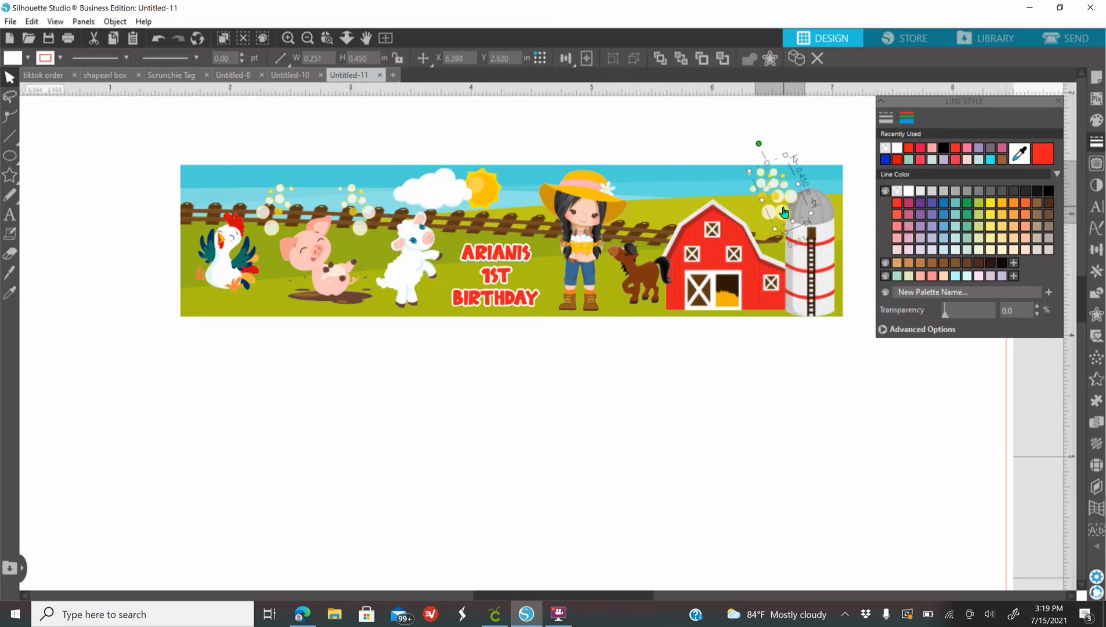
pyautogui.rightClick(783, 212)
pyautogui.click(839, 340)
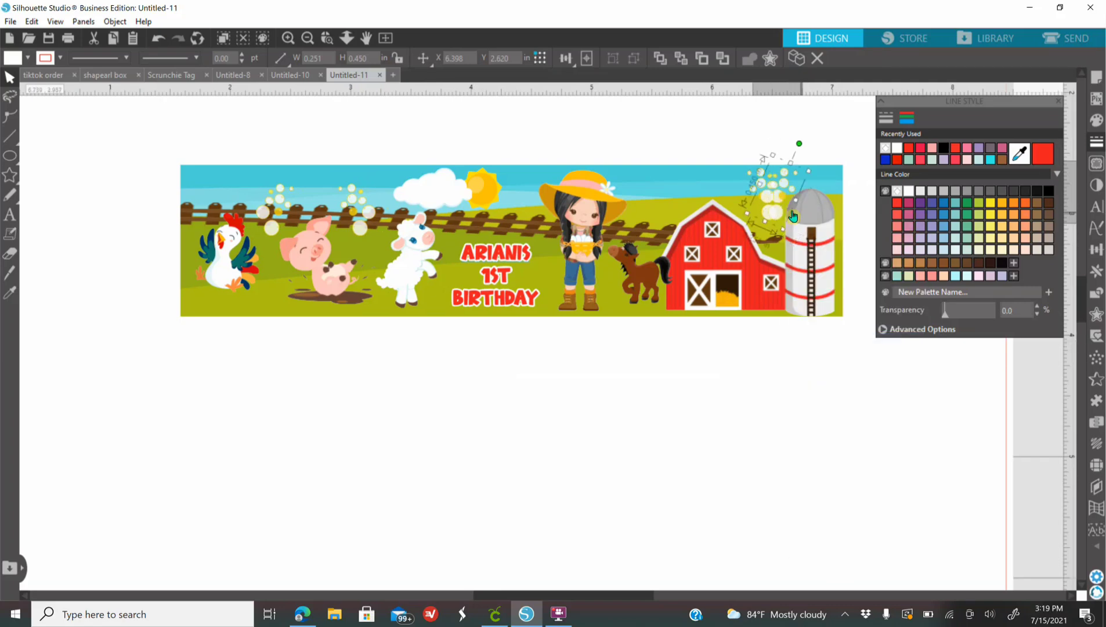
pyautogui.moveTo(774, 213); pyautogui.dragTo(665, 219)
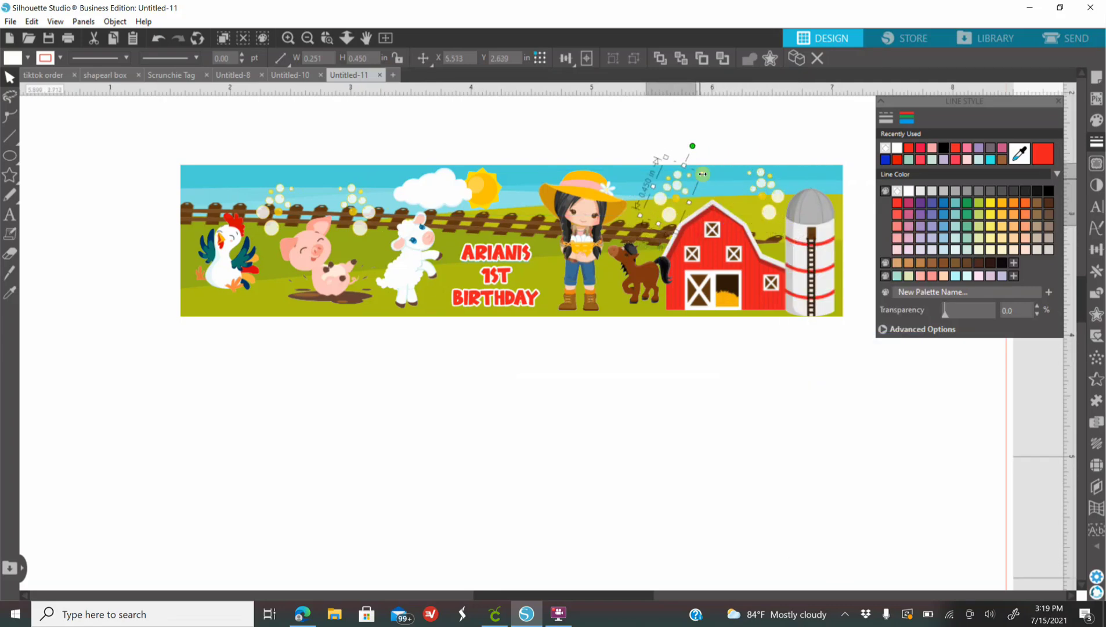
pyautogui.moveTo(698, 180); pyautogui.dragTo(666, 217)
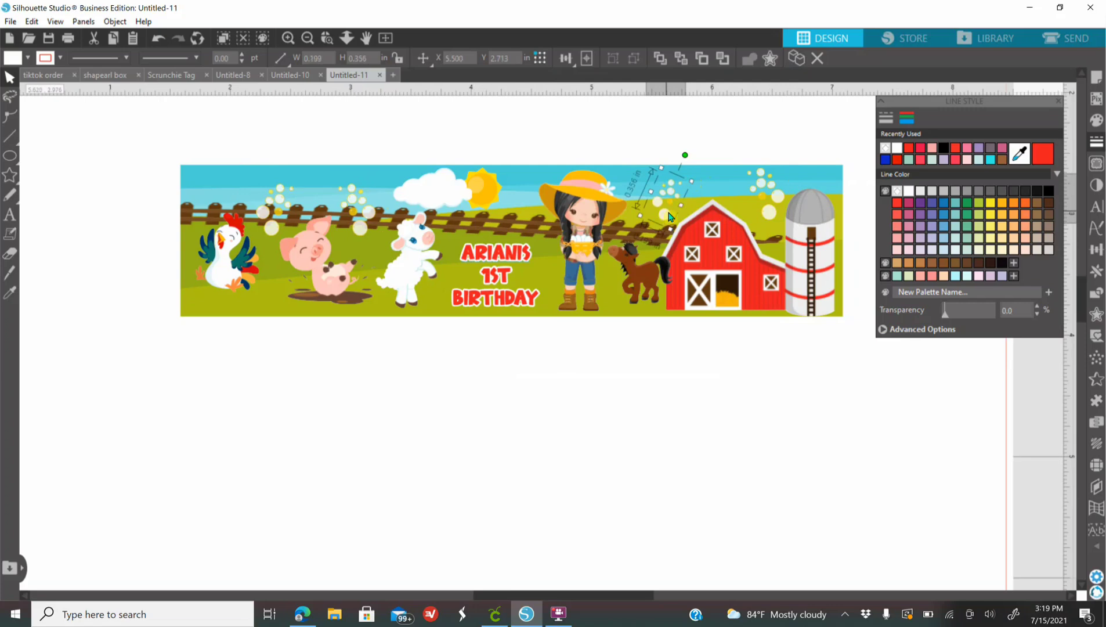
pyautogui.click(600, 503)
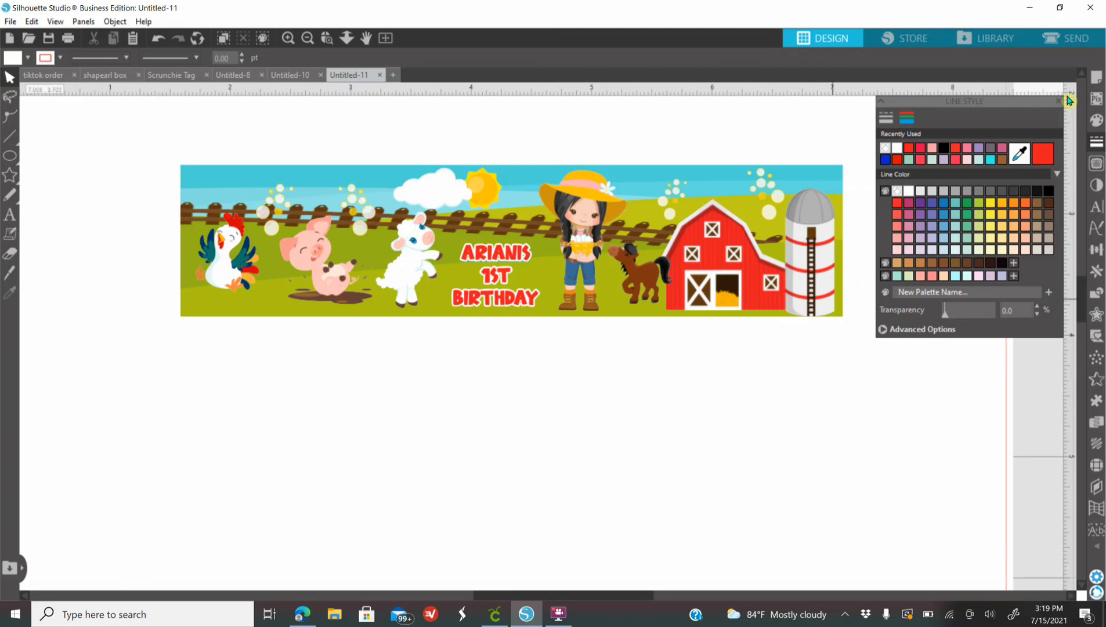
pyautogui.click(1057, 105)
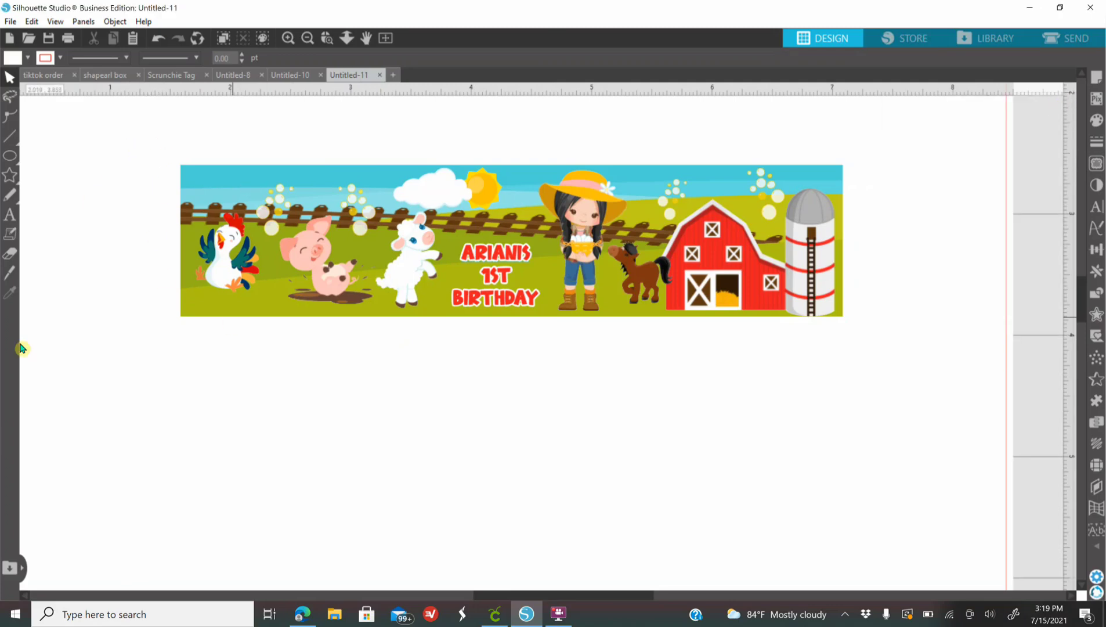
# Group all pieces of the 5.5 × 1.25 in farm label and shift the group slightly down the page
pyautogui.moveTo(139, 135); pyautogui.dragTo(916, 397)
pyautogui.rightClick(629, 262)
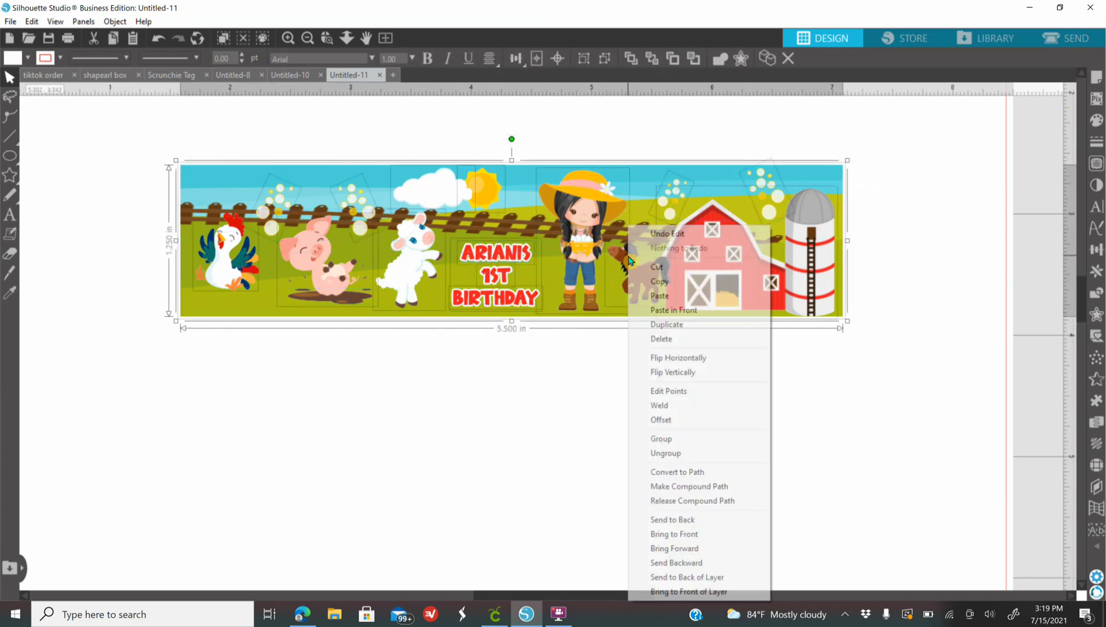
pyautogui.click(680, 439)
pyautogui.moveTo(658, 308); pyautogui.dragTo(651, 351)
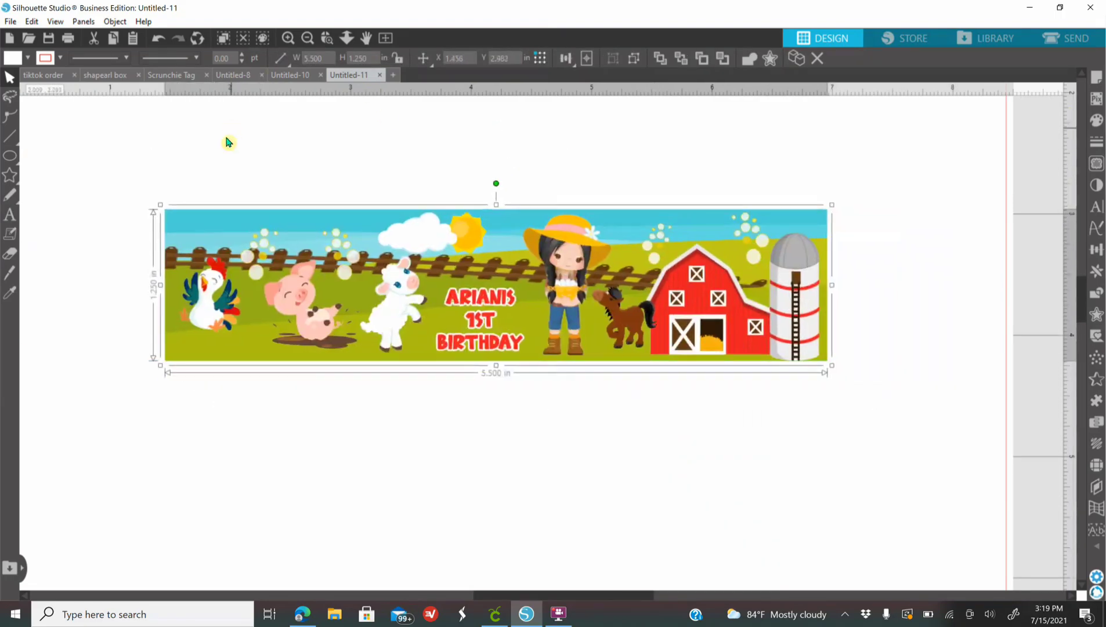
# Move the 1.48 in circle off the page into the empty area beside the cutting mat
pyautogui.click(308, 38)
pyautogui.click(308, 38)
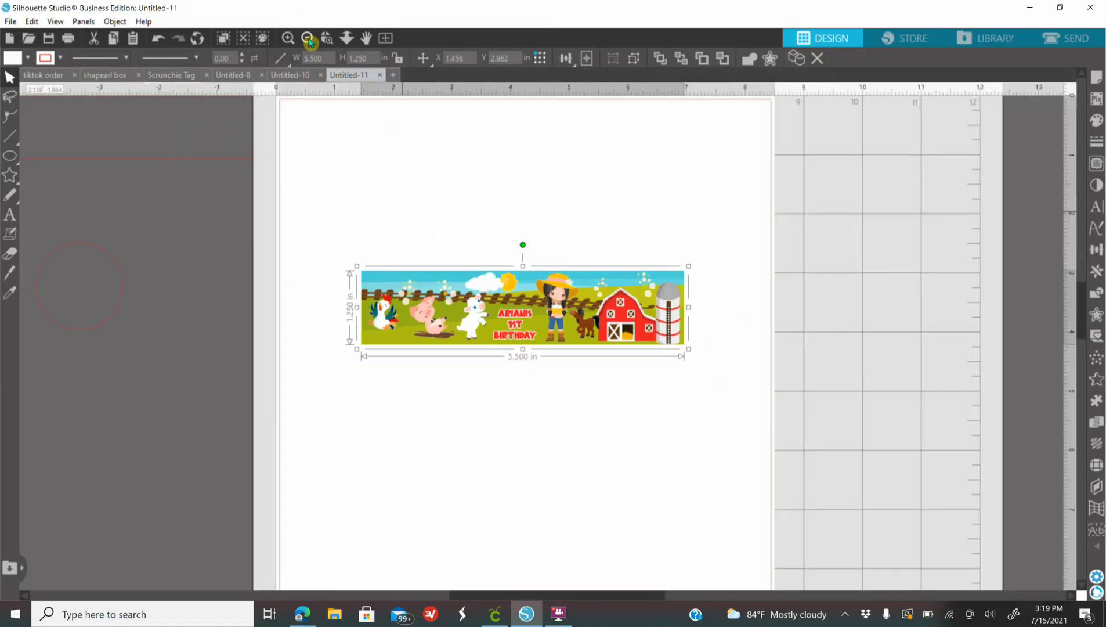
pyautogui.scroll(1, 347, 297)
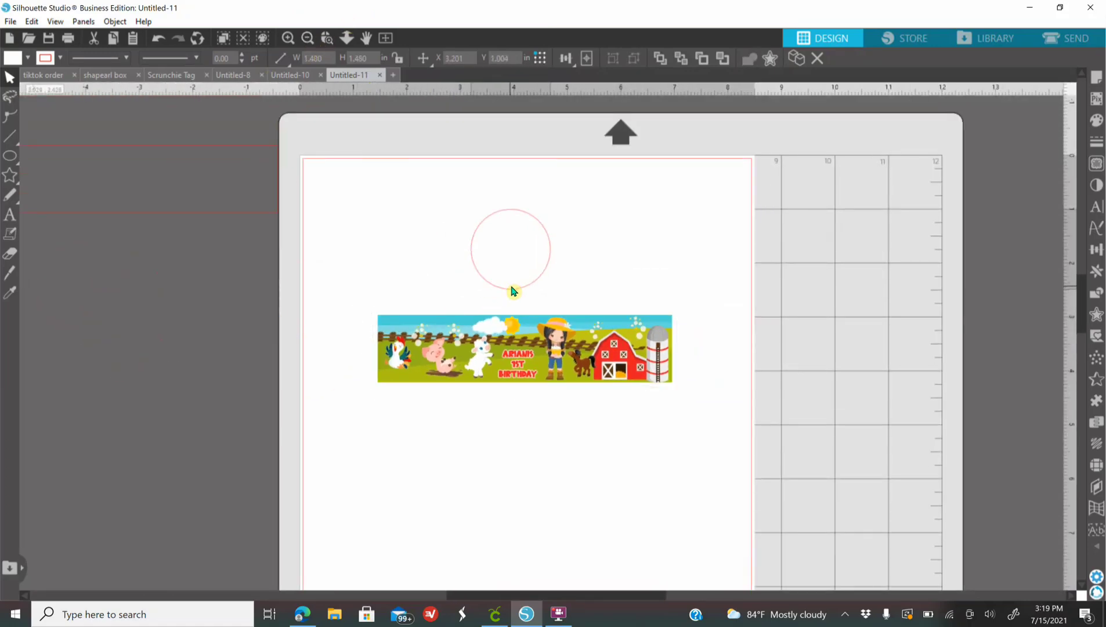
pyautogui.click(519, 288)
pyautogui.click(522, 289)
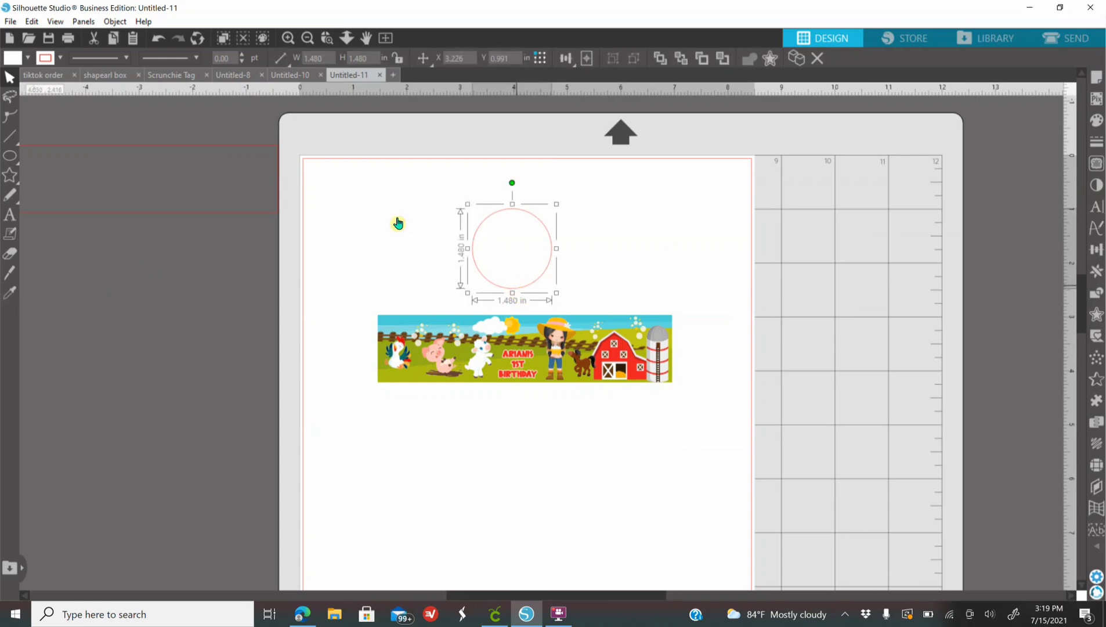
pyautogui.moveTo(538, 286); pyautogui.dragTo(201, 365)
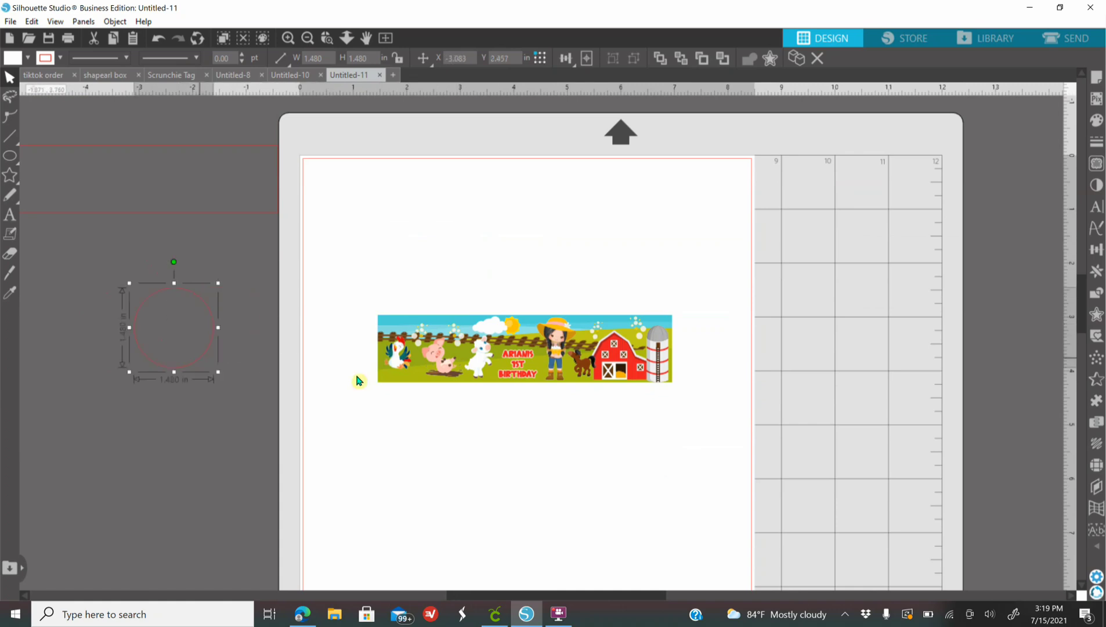
# Move the grouped label to the top of the page and replicate it to fill the page
pyautogui.moveTo(485, 359); pyautogui.dragTo(489, 210)
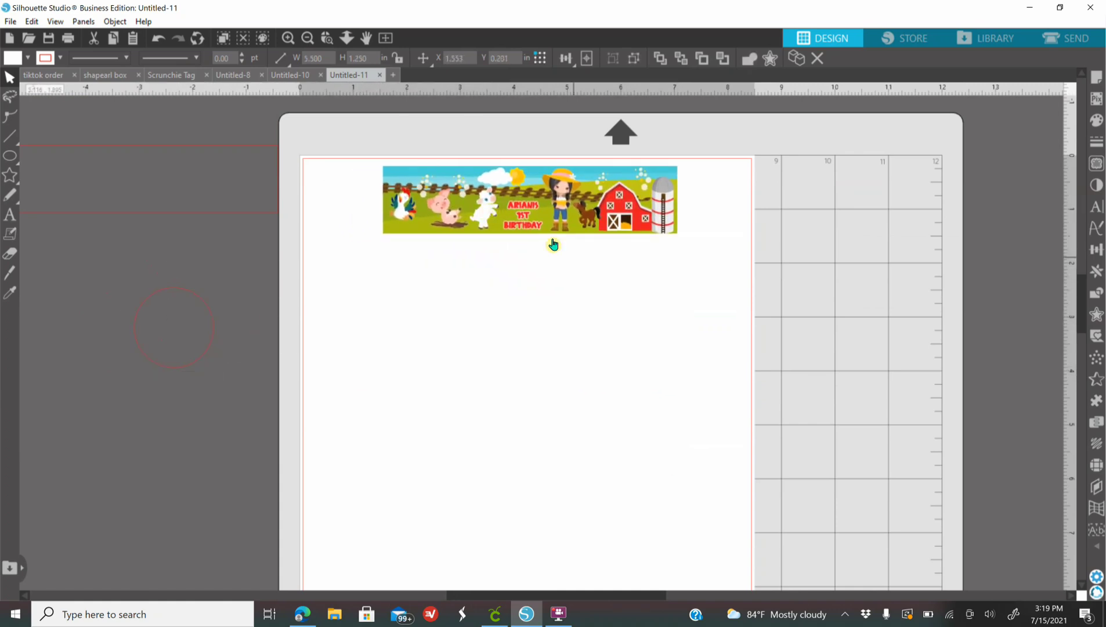
pyautogui.click(631, 253)
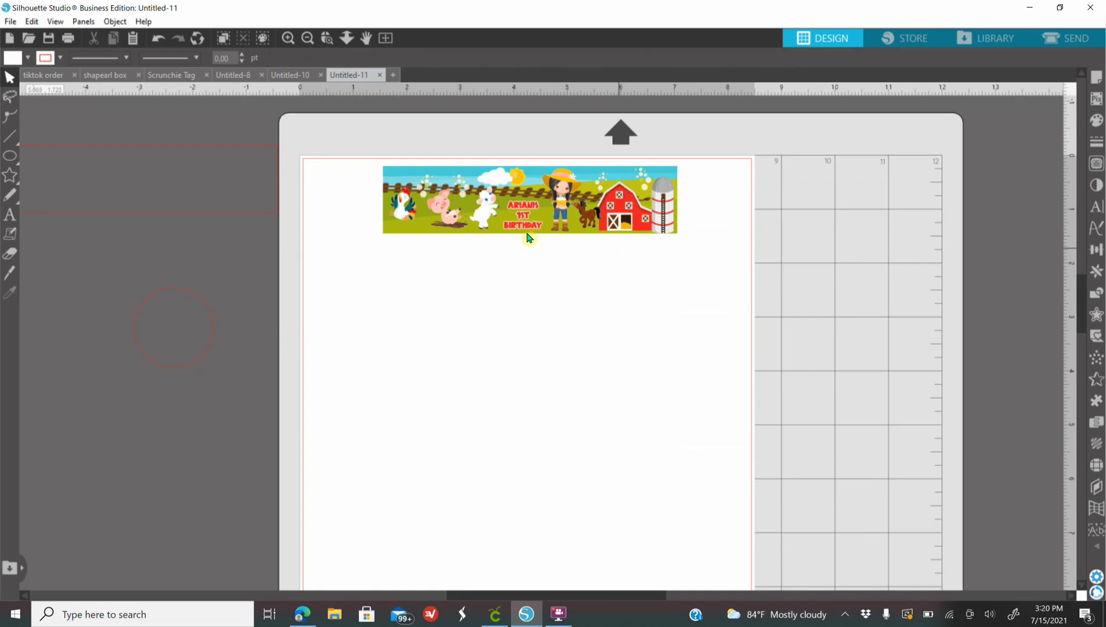
pyautogui.click(503, 218)
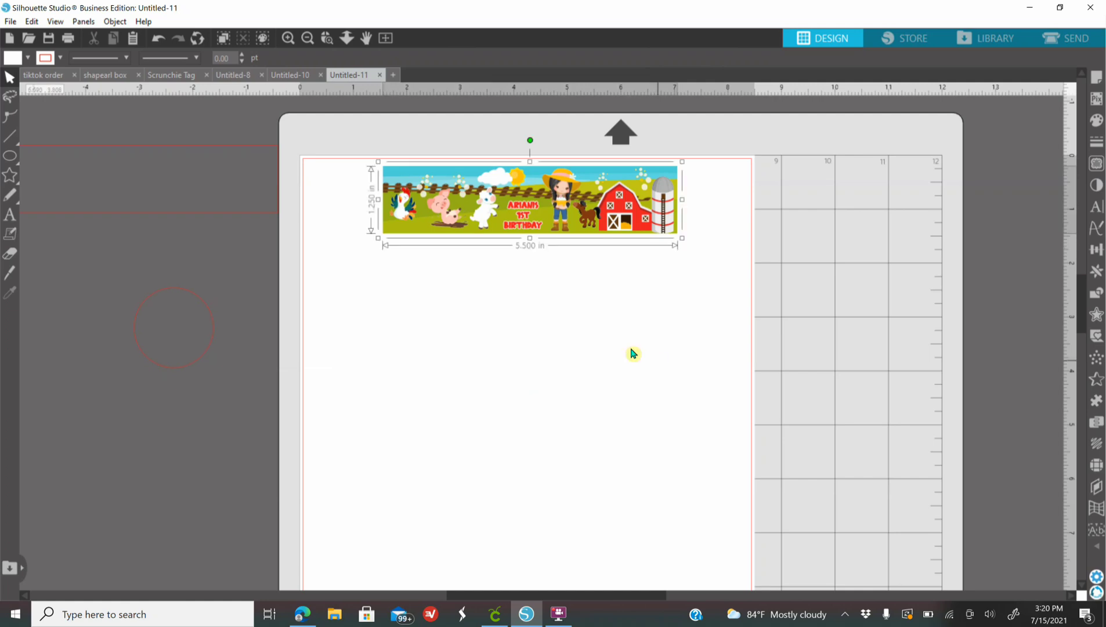
pyautogui.click(1096, 271)
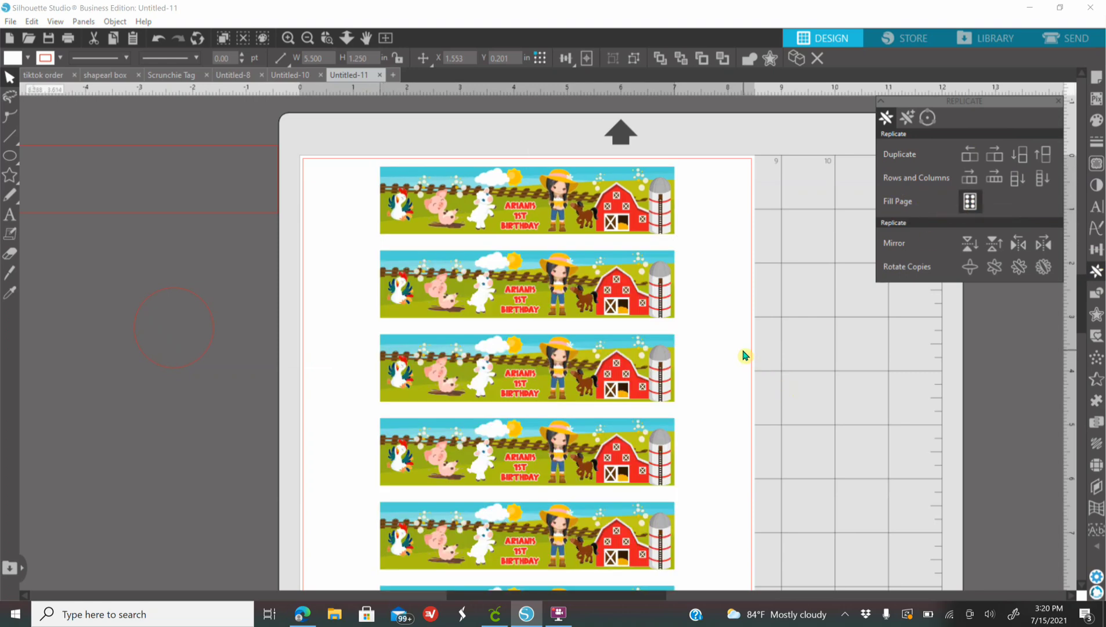
pyautogui.click(310, 36)
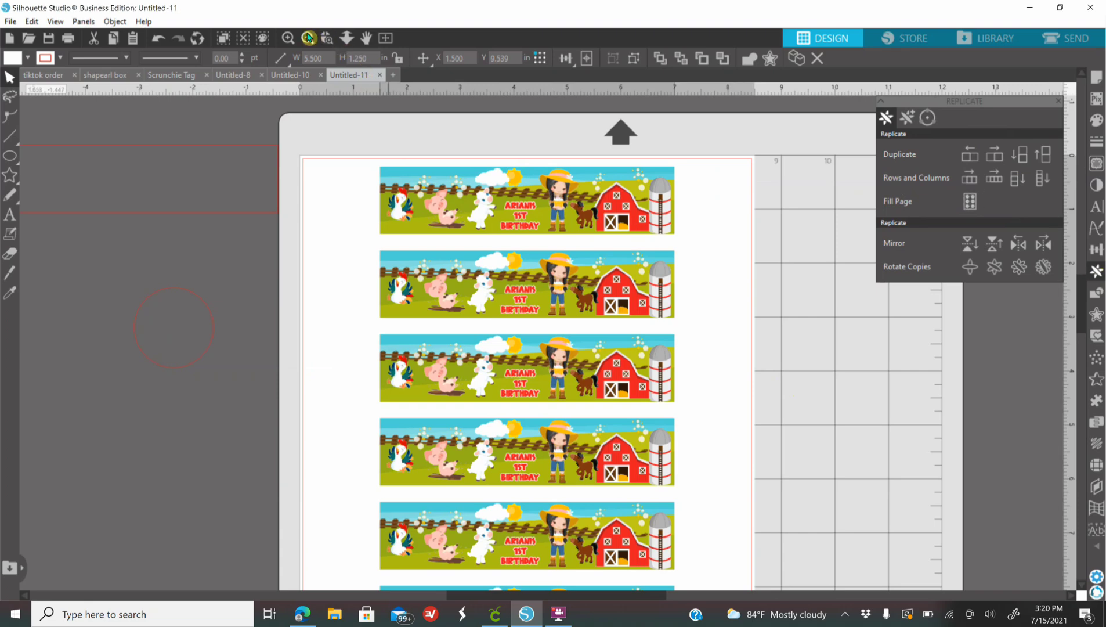
pyautogui.scroll(-2, 708, 335)
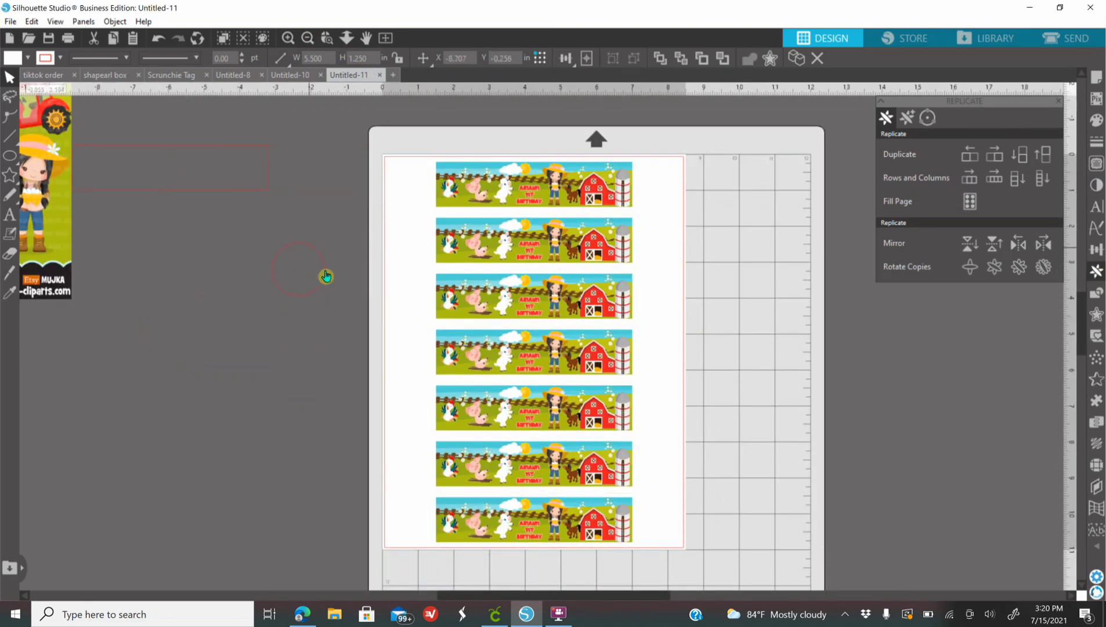
pyautogui.click(553, 380)
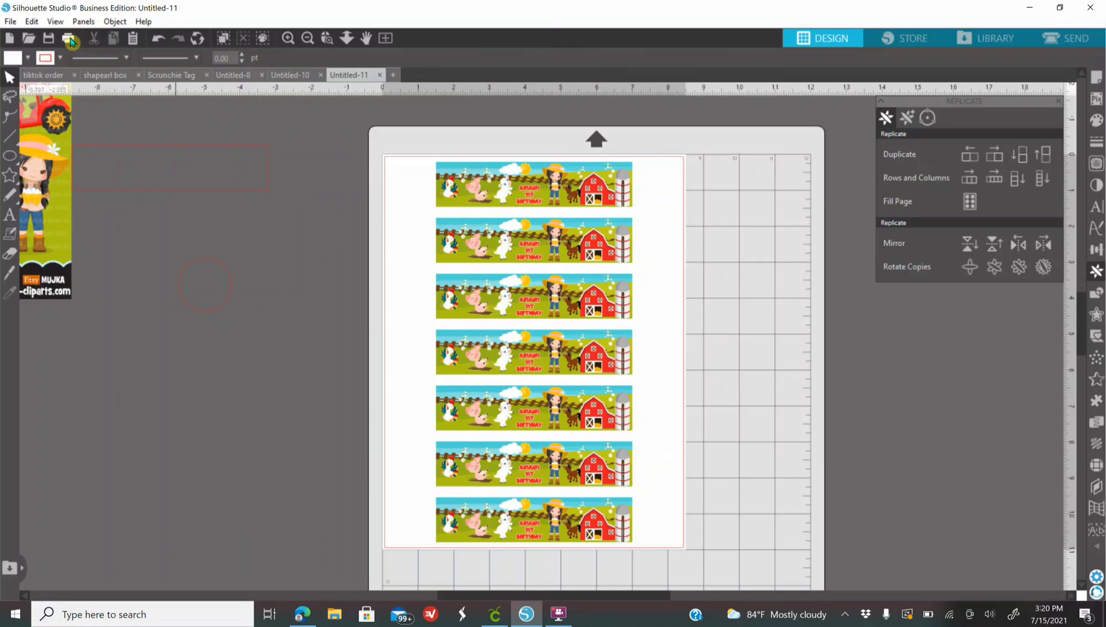
# Review the ET-16600 printer's preferences, including the Presentation Paper Matte paper type, and leave without printing
pyautogui.click(68, 39)
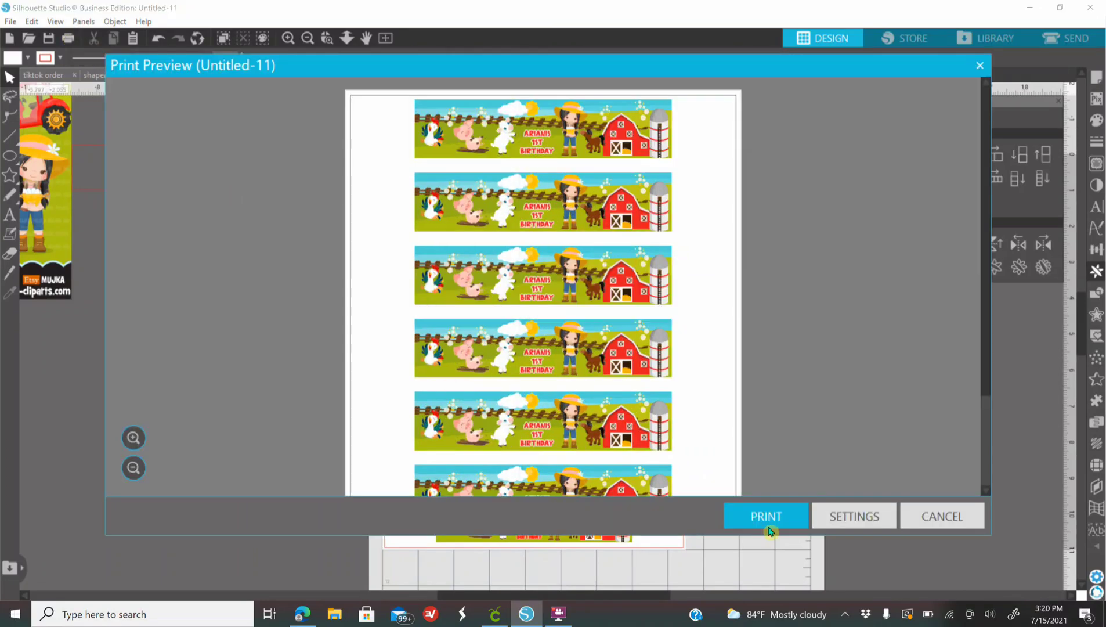
pyautogui.click(766, 520)
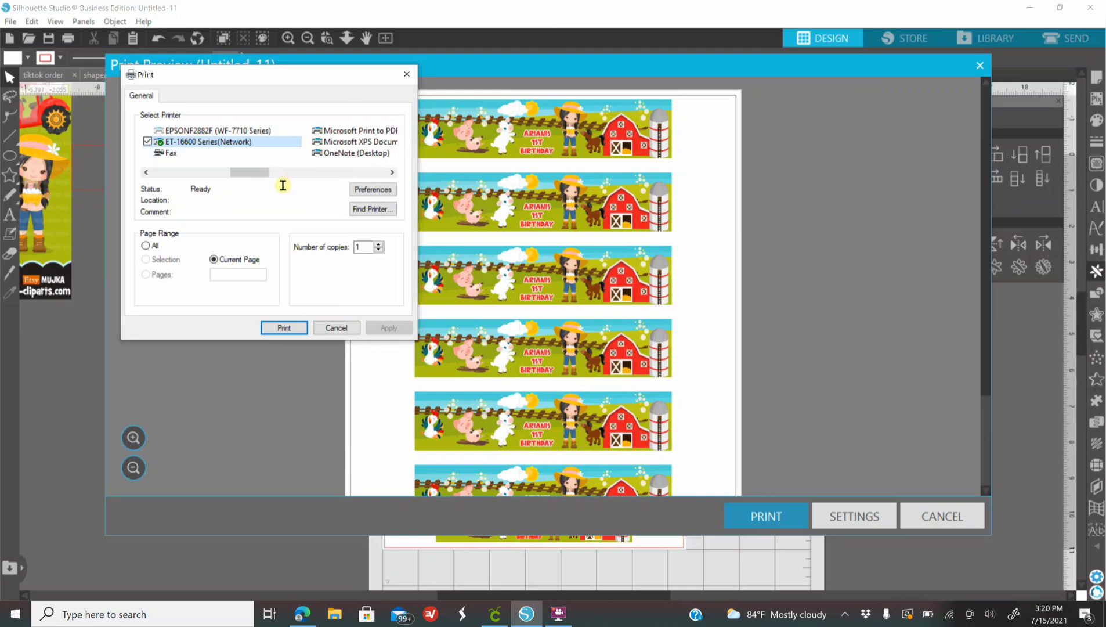
pyautogui.click(373, 190)
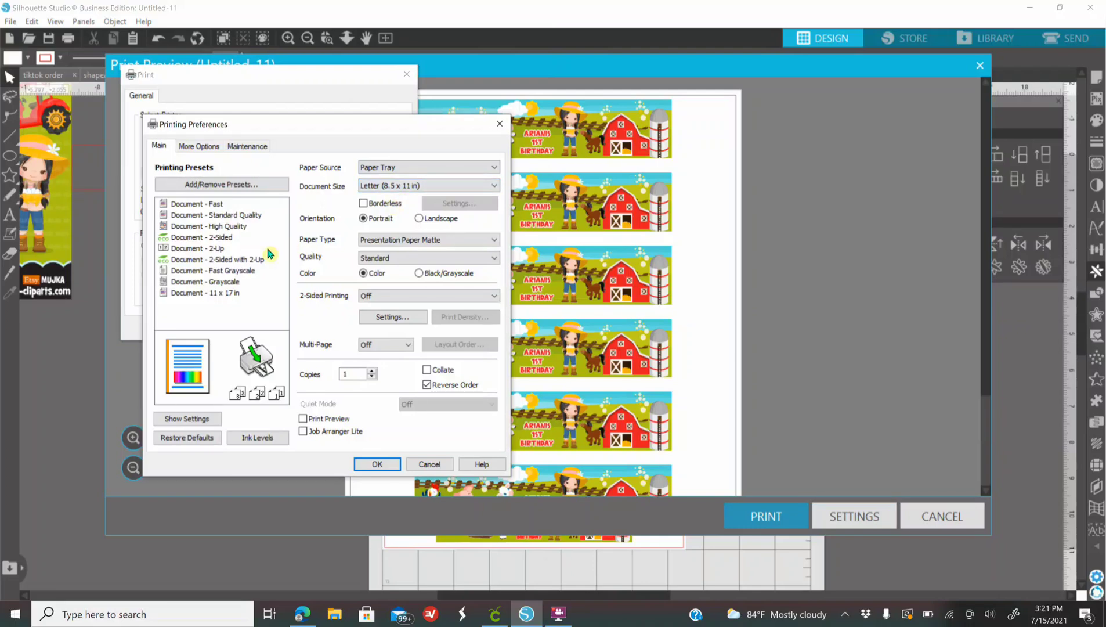
pyautogui.click(384, 240)
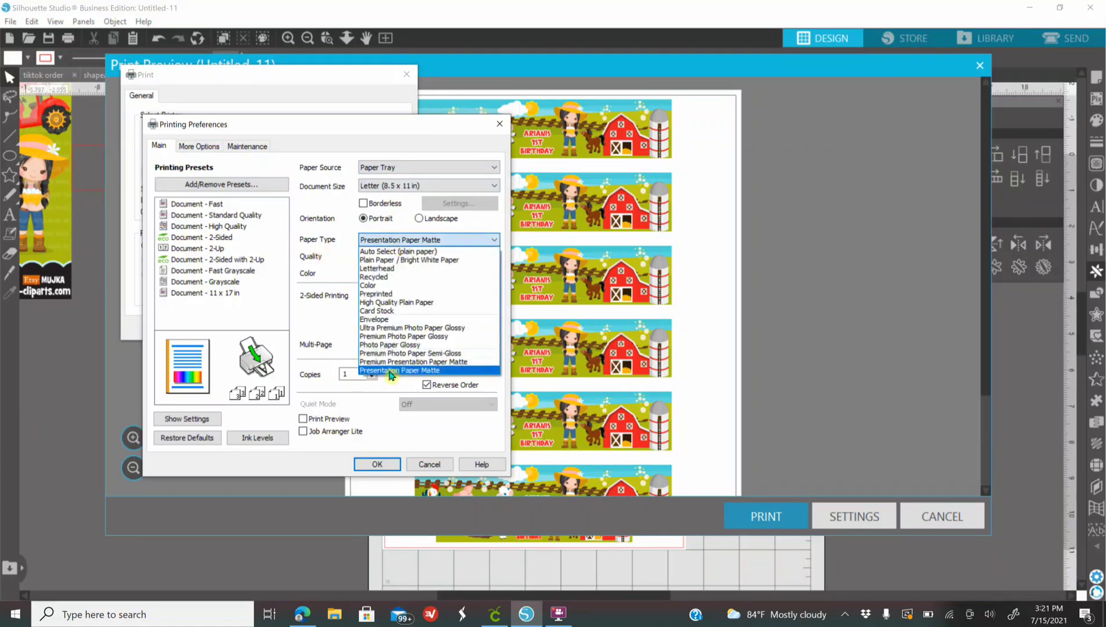
pyautogui.click(390, 371)
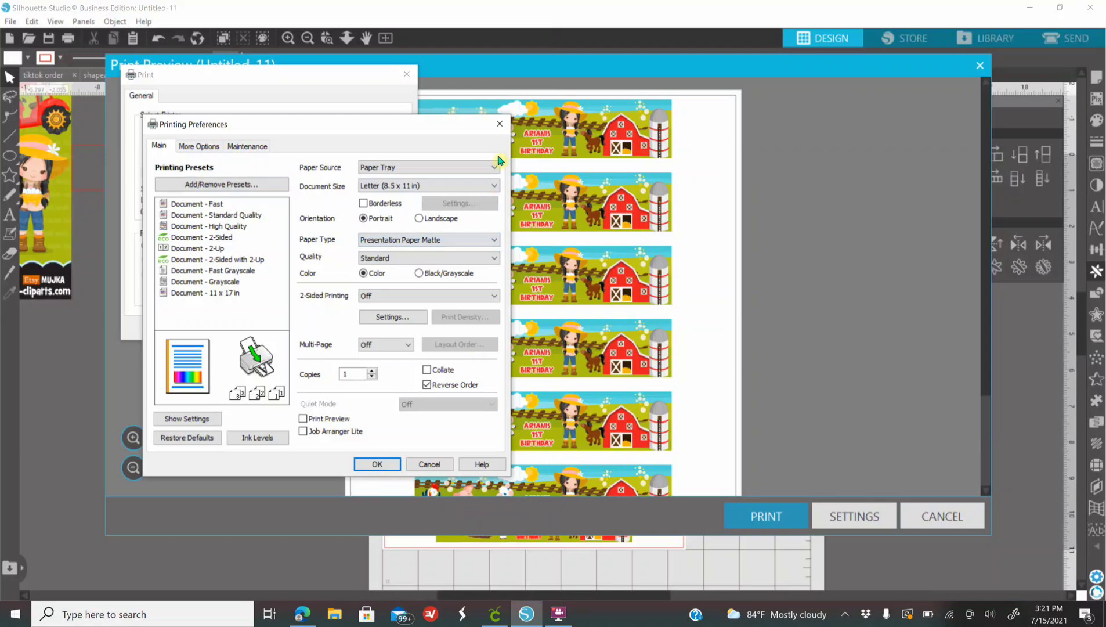
pyautogui.click(500, 123)
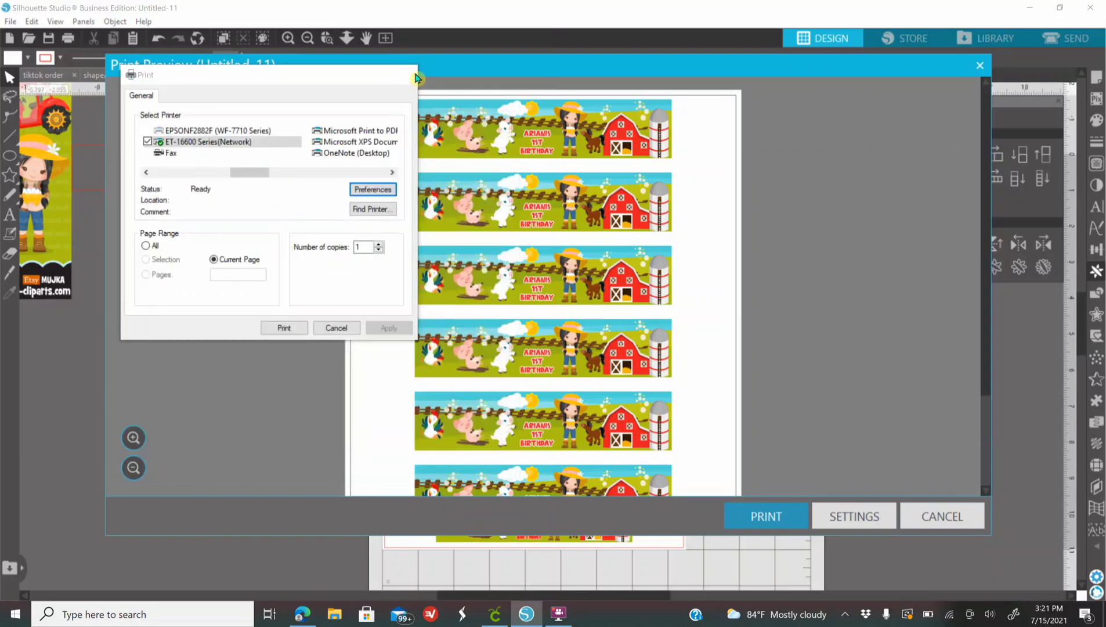
pyautogui.click(415, 76)
pyautogui.click(940, 516)
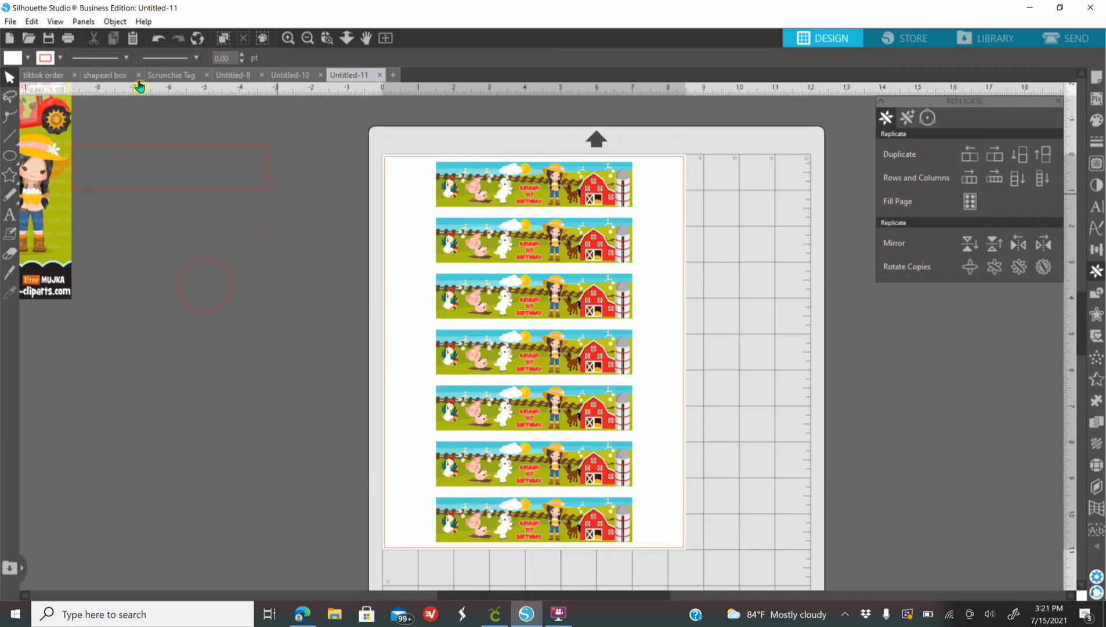
# Review the file types for saving to the hard drive, including Portable Document Format, and leave without saving
pyautogui.click(11, 21)
pyautogui.click(87, 97)
pyautogui.click(31, 21)
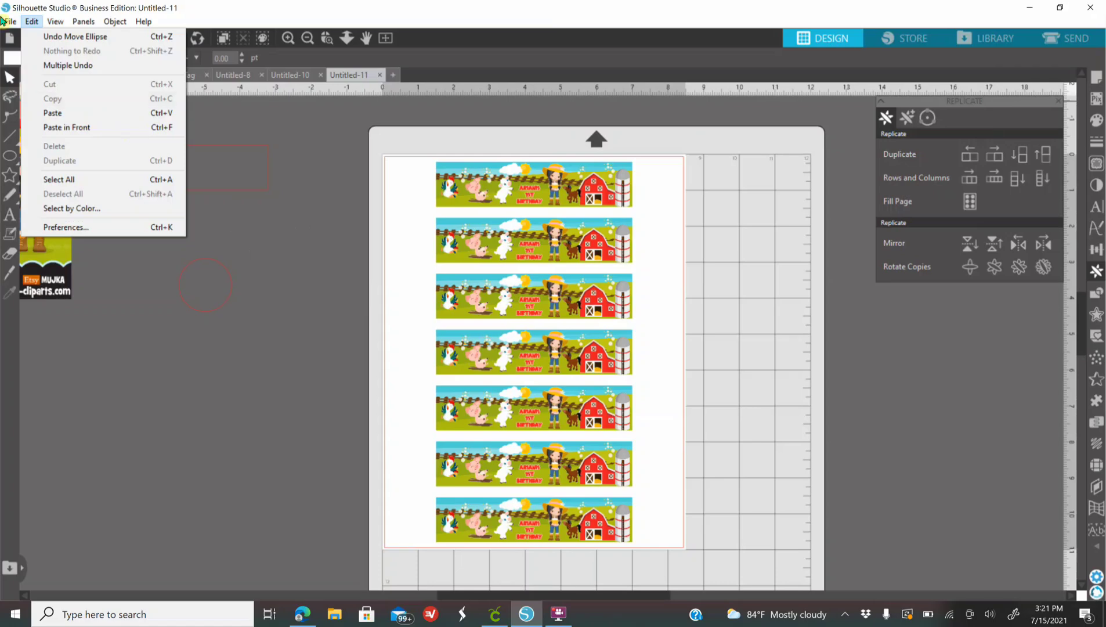
pyautogui.moveTo(11, 21)
pyautogui.moveTo(50, 145)
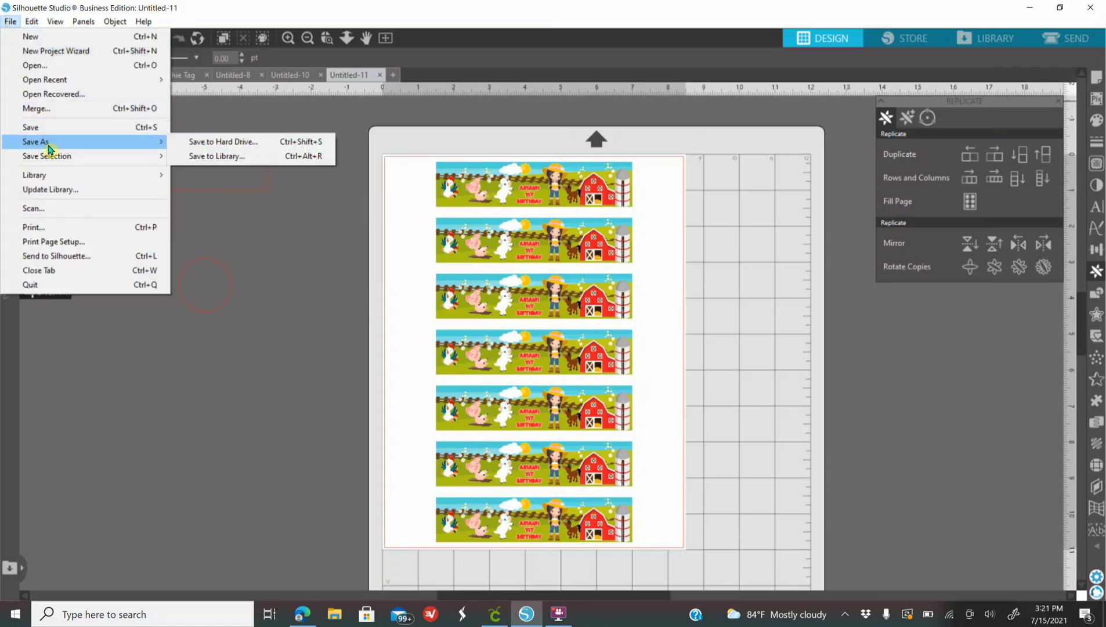
pyautogui.click(210, 142)
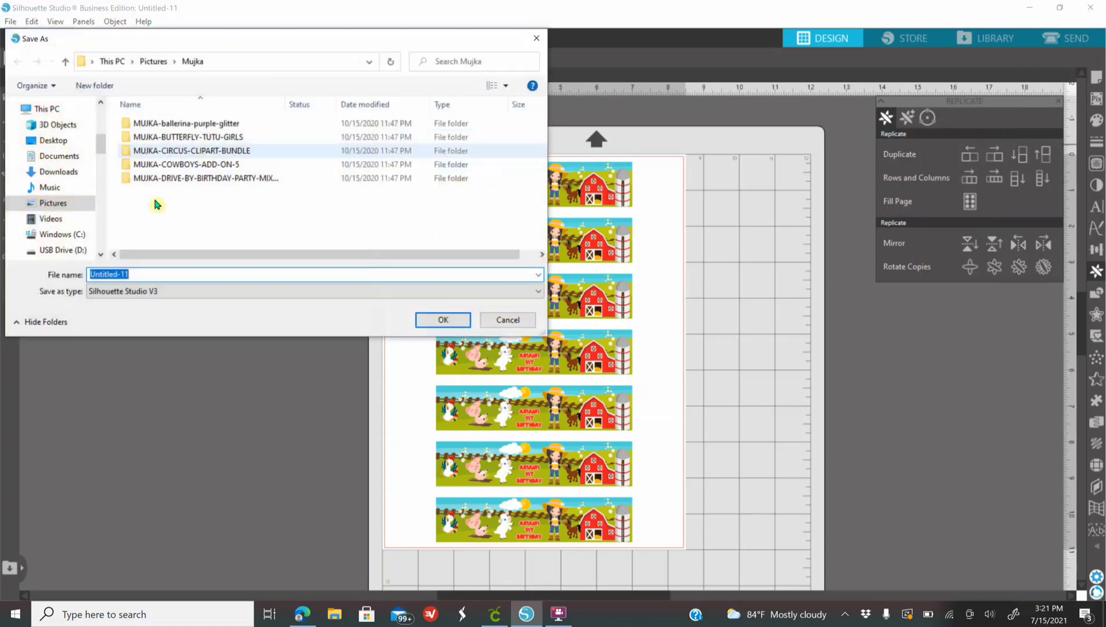
pyautogui.click(136, 295)
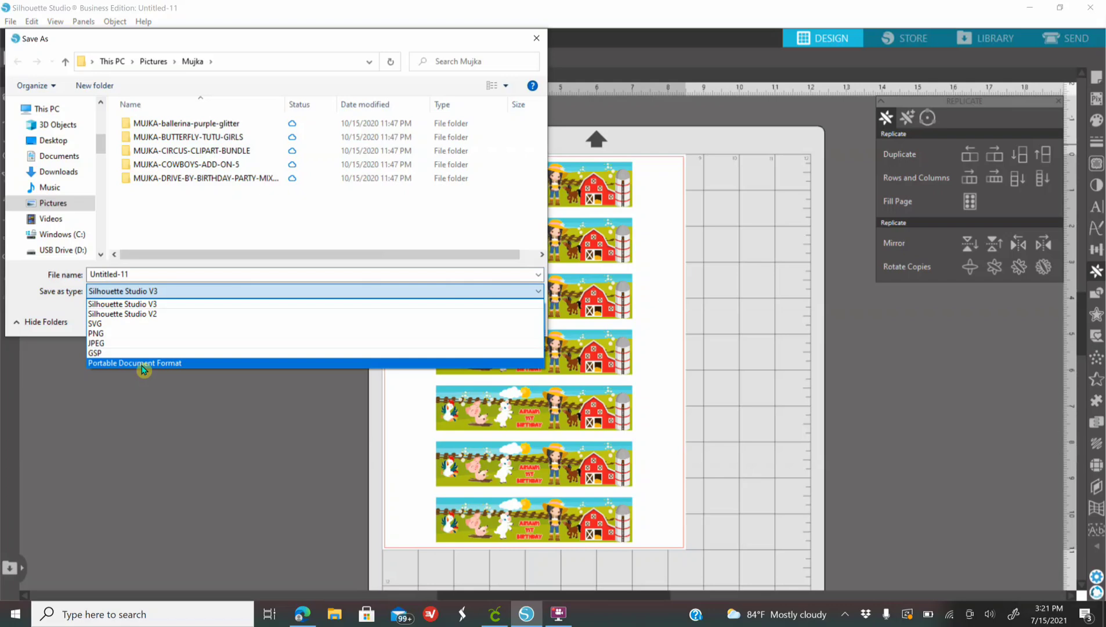
pyautogui.click(534, 42)
pyautogui.click(537, 44)
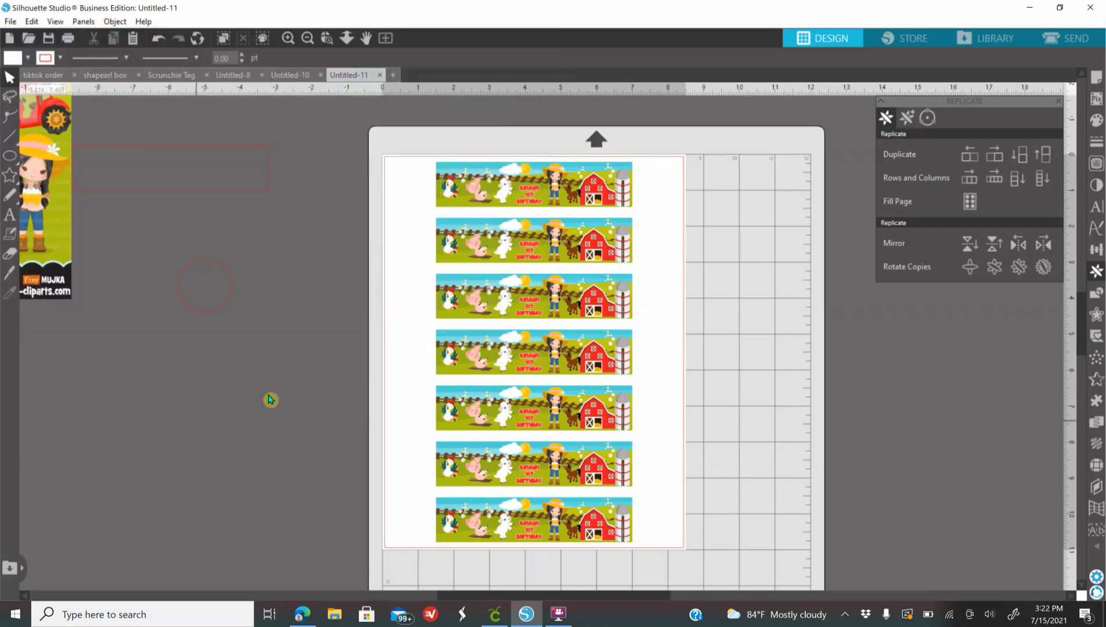